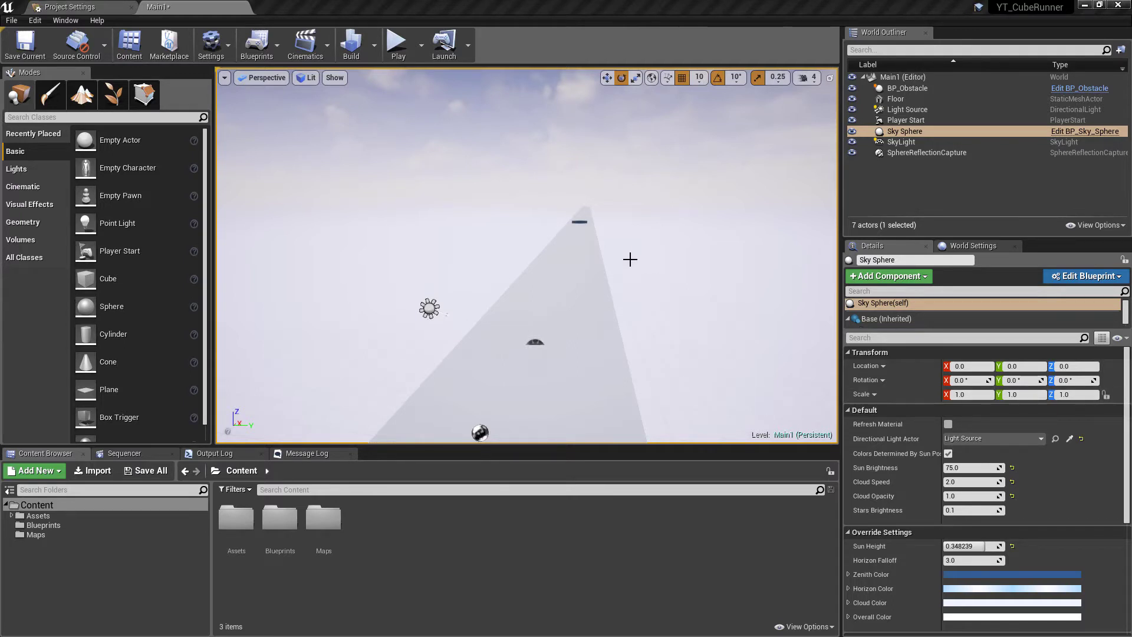
- Examine the level's floor and sky, framing the Sky Sphere, Floor and SkyLight actors in the viewport
{"action": "right_click_drag", "start_coordinate": [527, 256], "coordinate": [573, 226]}
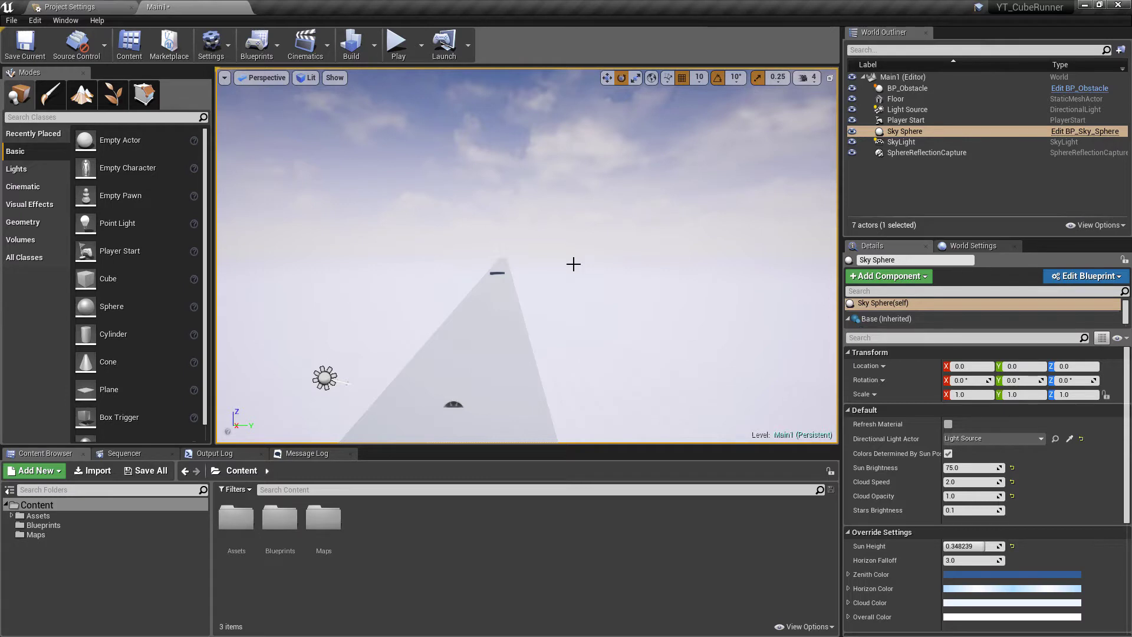
{"action": "right_click_drag", "start_coordinate": [584, 240], "coordinate": [590, 240]}
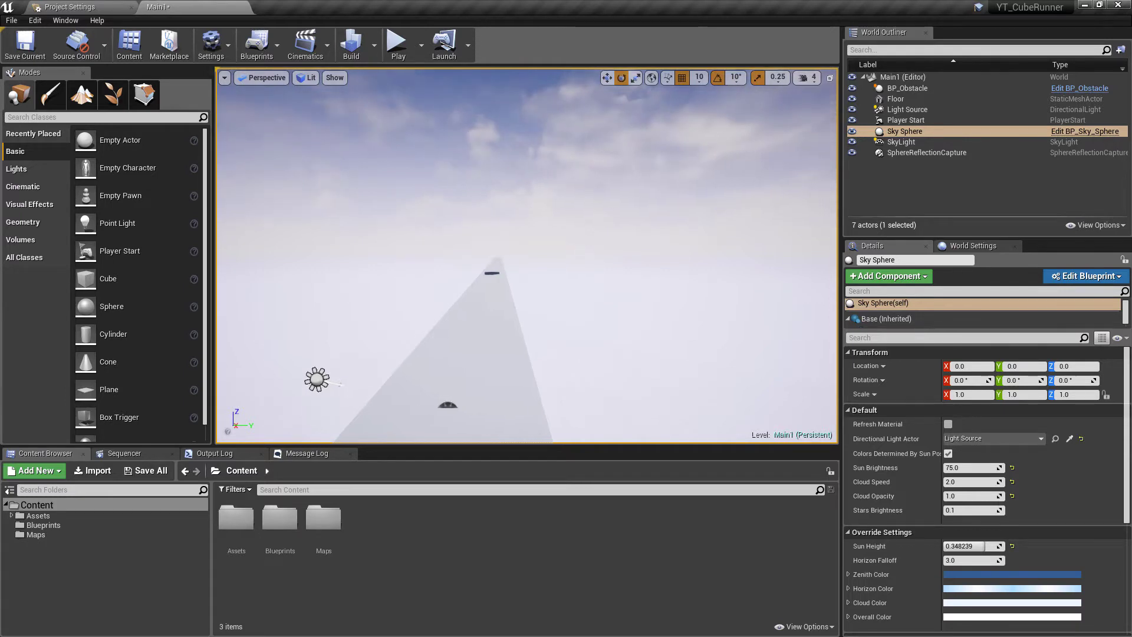
{"action": "right_click_drag", "start_coordinate": [586, 194], "coordinate": [590, 195]}
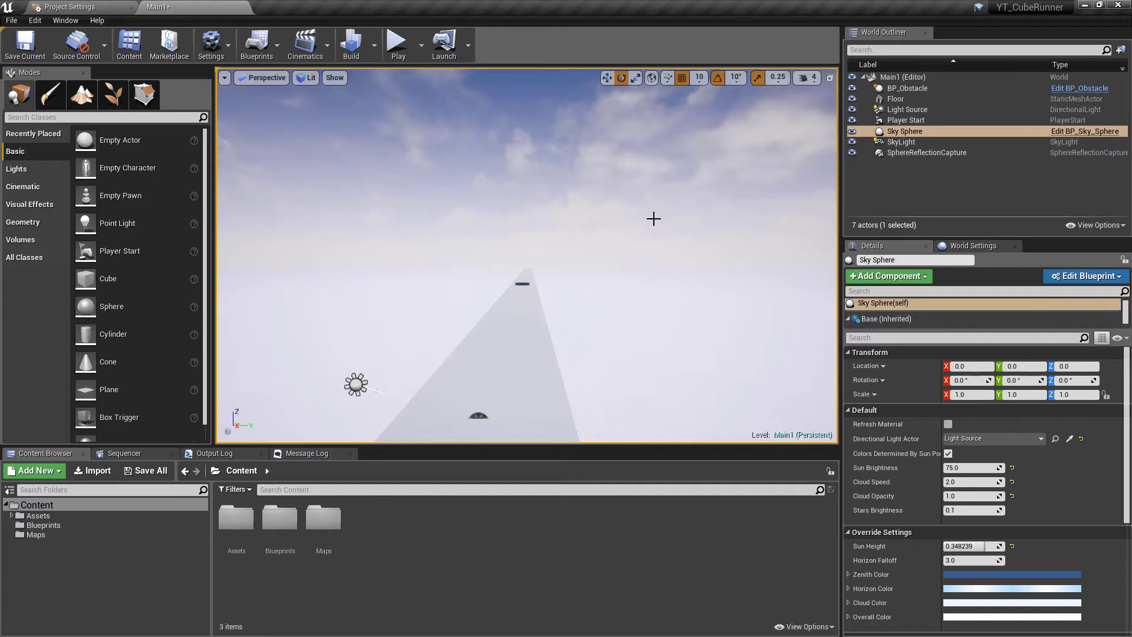
{"action": "right_click_drag", "start_coordinate": [654, 219], "coordinate": [655, 209]}
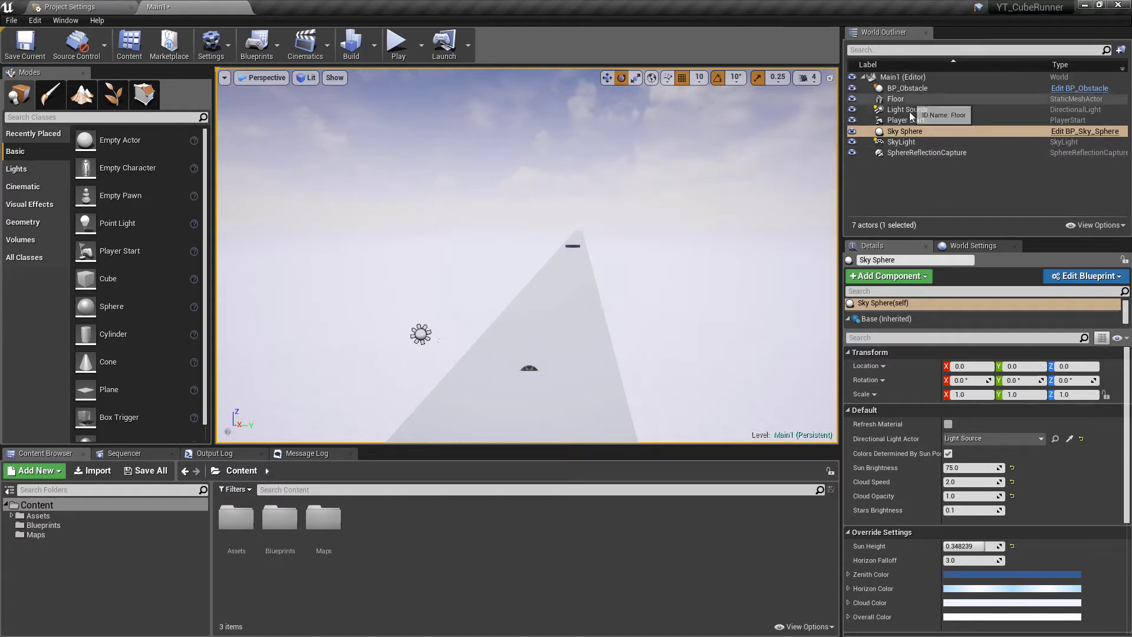
{"action": "right_click_drag", "start_coordinate": [735, 152], "coordinate": [698, 374]}
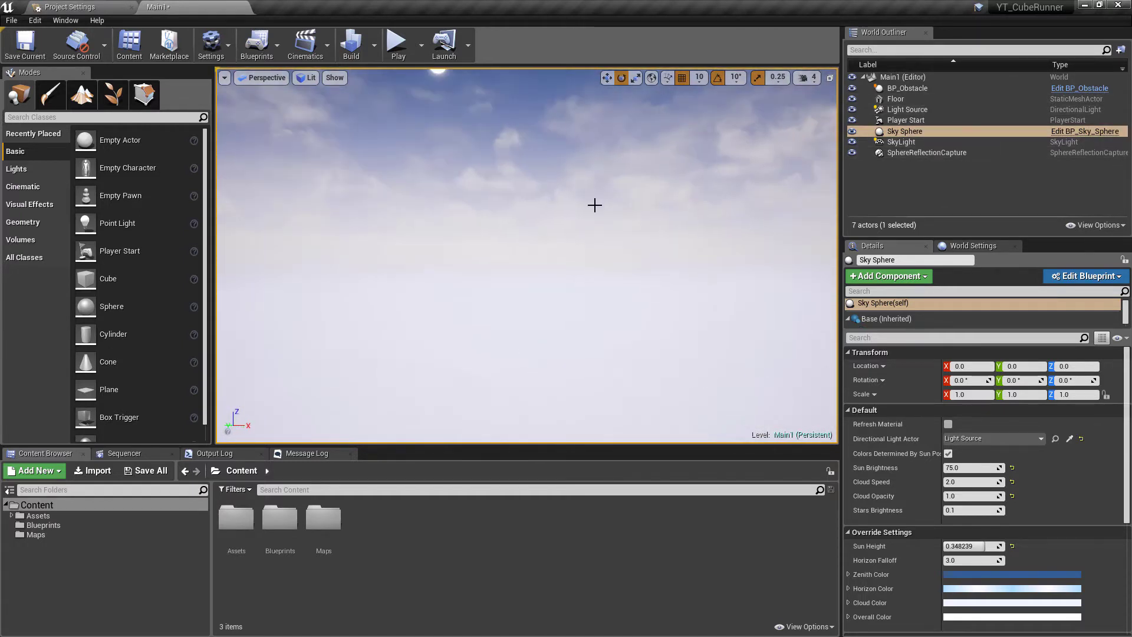
{"action": "key", "text": "f"}
{"action": "left_click_drag", "start_coordinate": [641, 142], "coordinate": [720, 213], "text": "alt"}
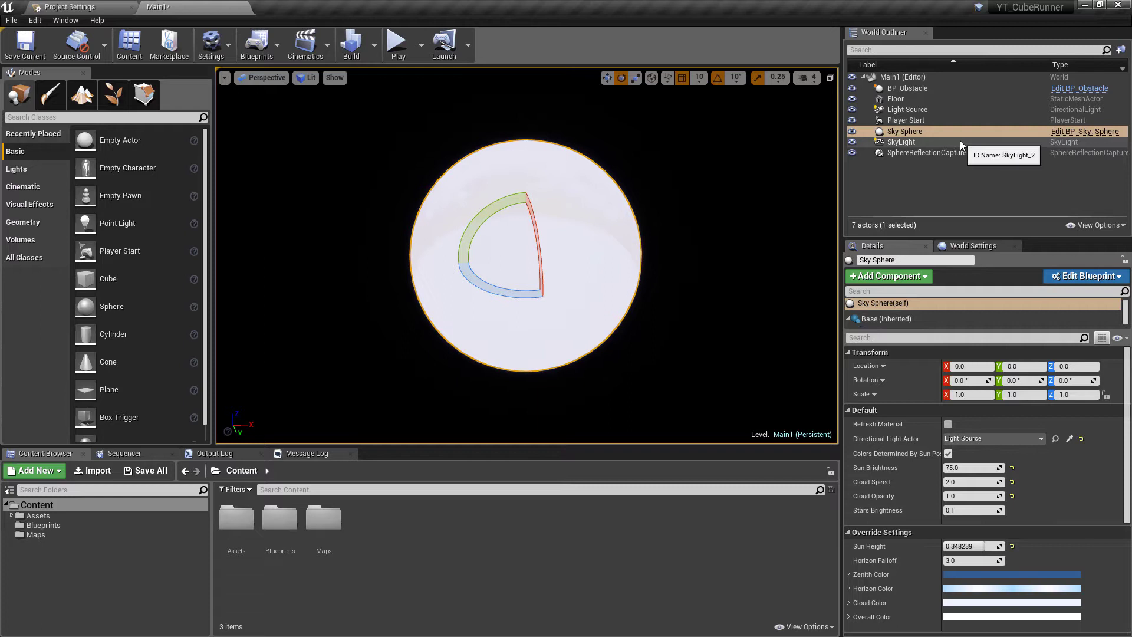
{"action": "right_click_drag", "start_coordinate": [710, 213], "coordinate": [773, 233]}
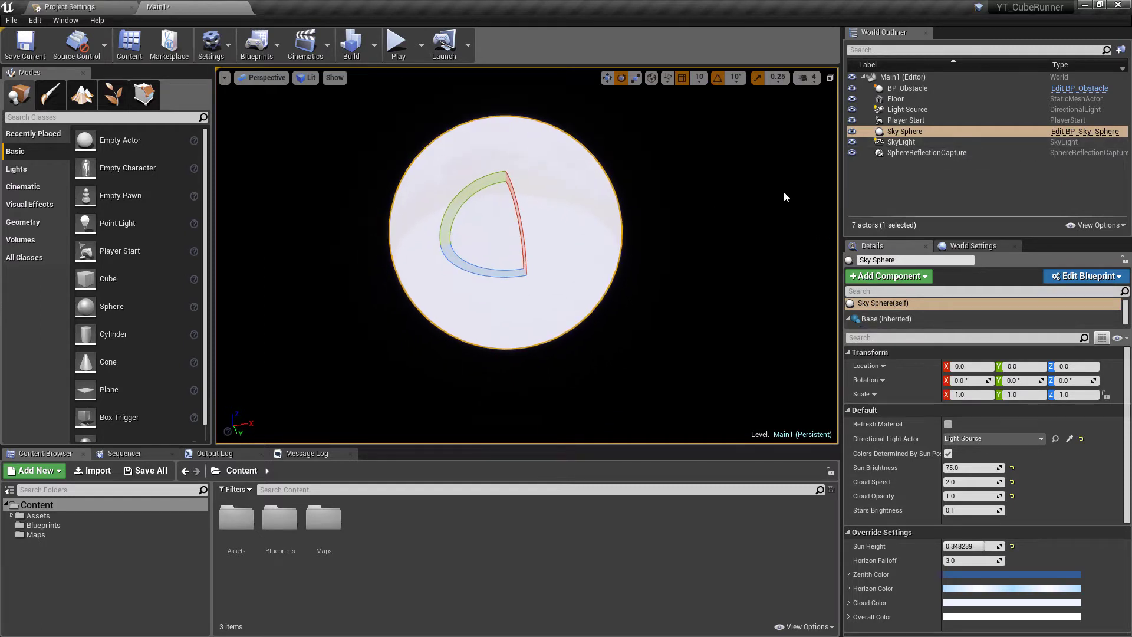
{"action": "double_click", "coordinate": [929, 99]}
{"action": "left_click", "coordinate": [925, 111]}
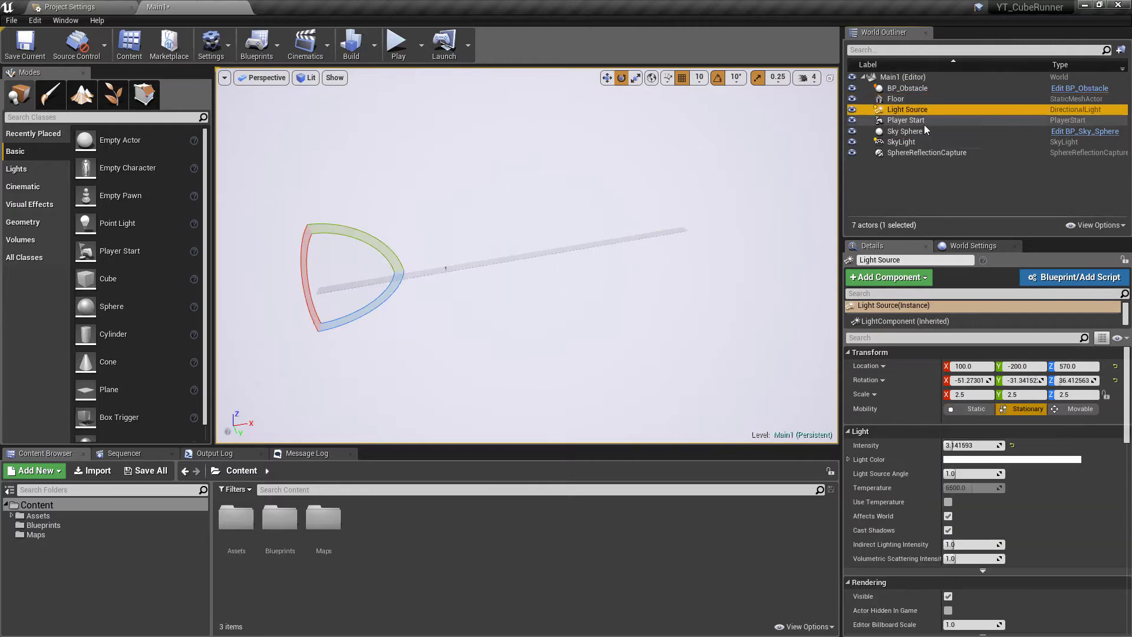
{"action": "double_click", "coordinate": [909, 142]}
{"action": "left_click_drag", "start_coordinate": [635, 231], "coordinate": [688, 231], "text": "alt"}
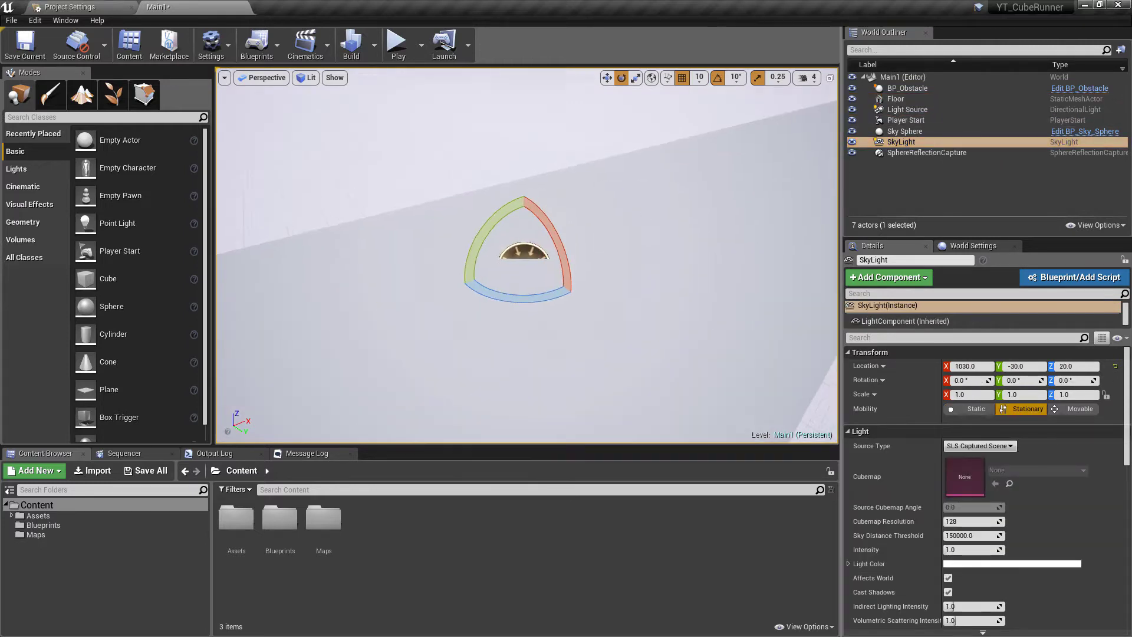
{"action": "right_click_drag", "start_coordinate": [687, 321], "coordinate": [784, 236]}
- Turn off Colors Determined By Sun Position on the Sky Sphere and locate its assigned Directional Light Actor in the level
{"action": "left_click", "coordinate": [688, 321]}
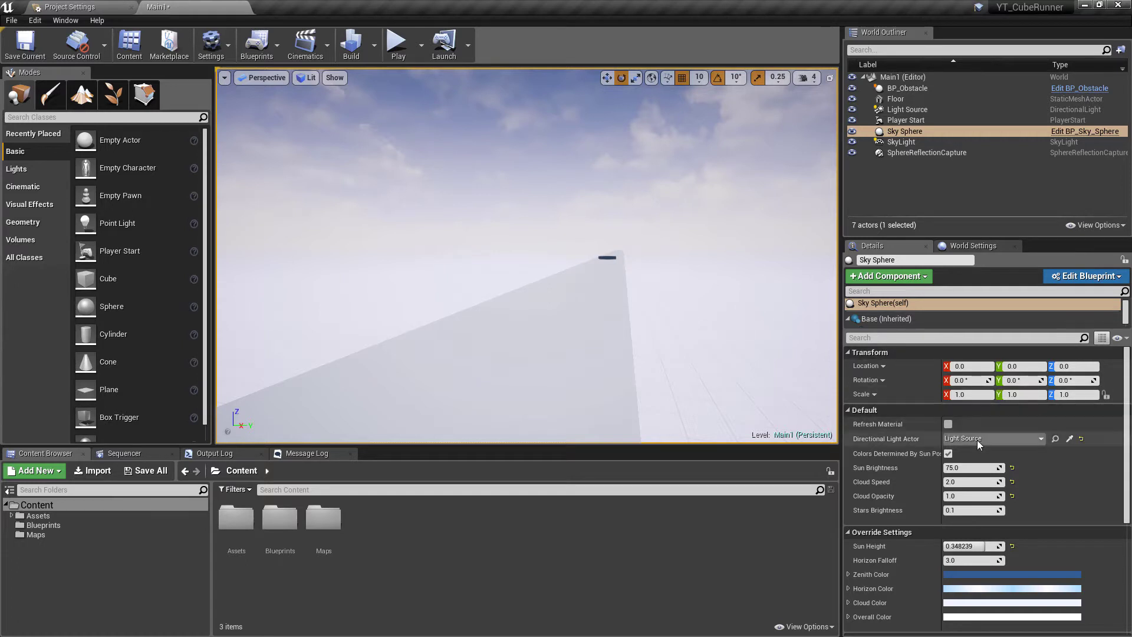
{"action": "left_click", "coordinate": [948, 453]}
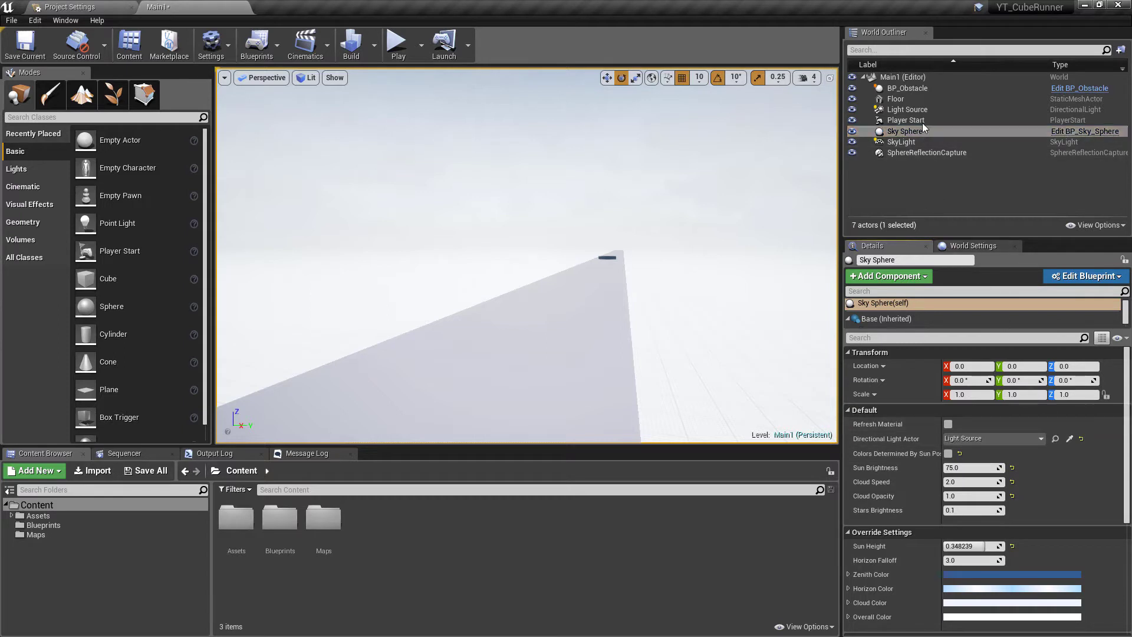
{"action": "left_click", "coordinate": [909, 109]}
{"action": "left_click", "coordinate": [909, 134]}
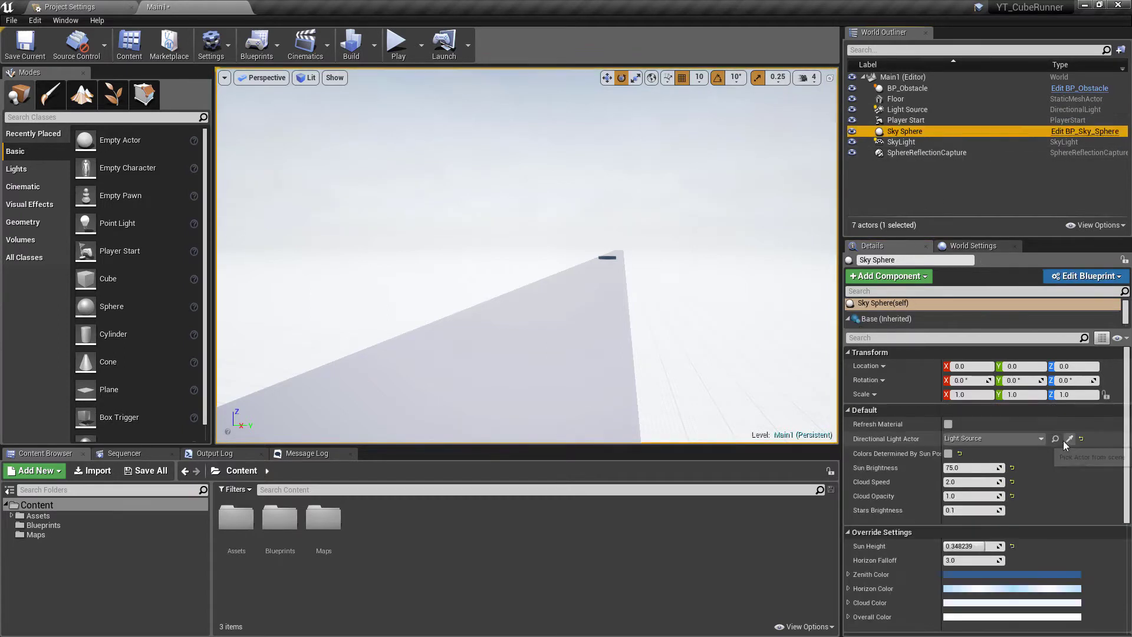
{"action": "left_click", "coordinate": [1056, 440]}
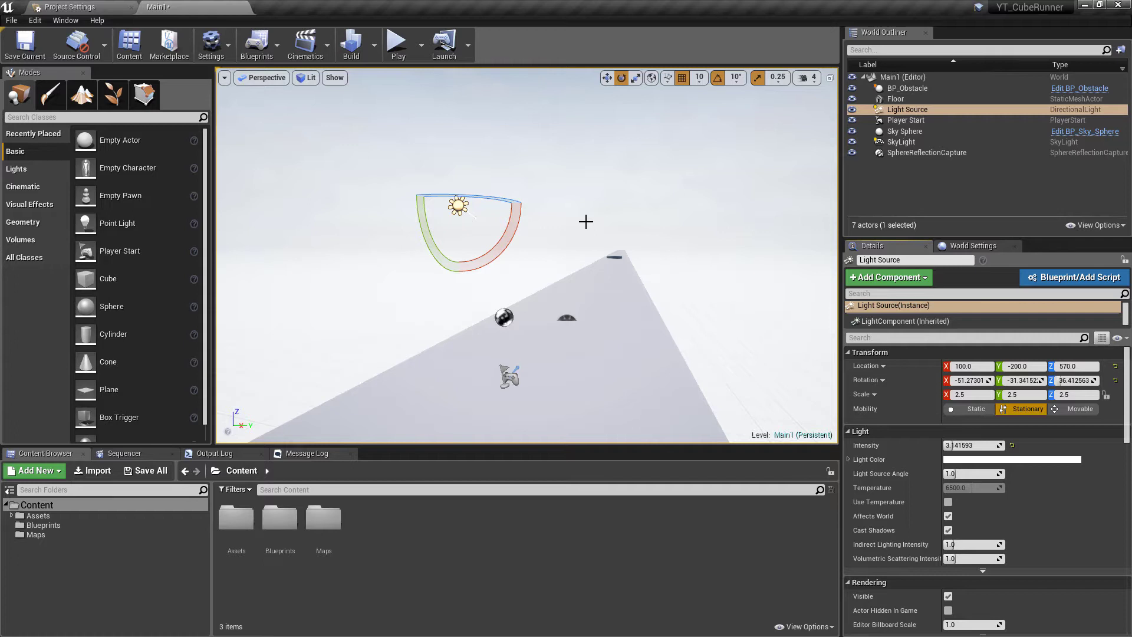
{"action": "right_click_drag", "start_coordinate": [630, 187], "coordinate": [643, 148]}
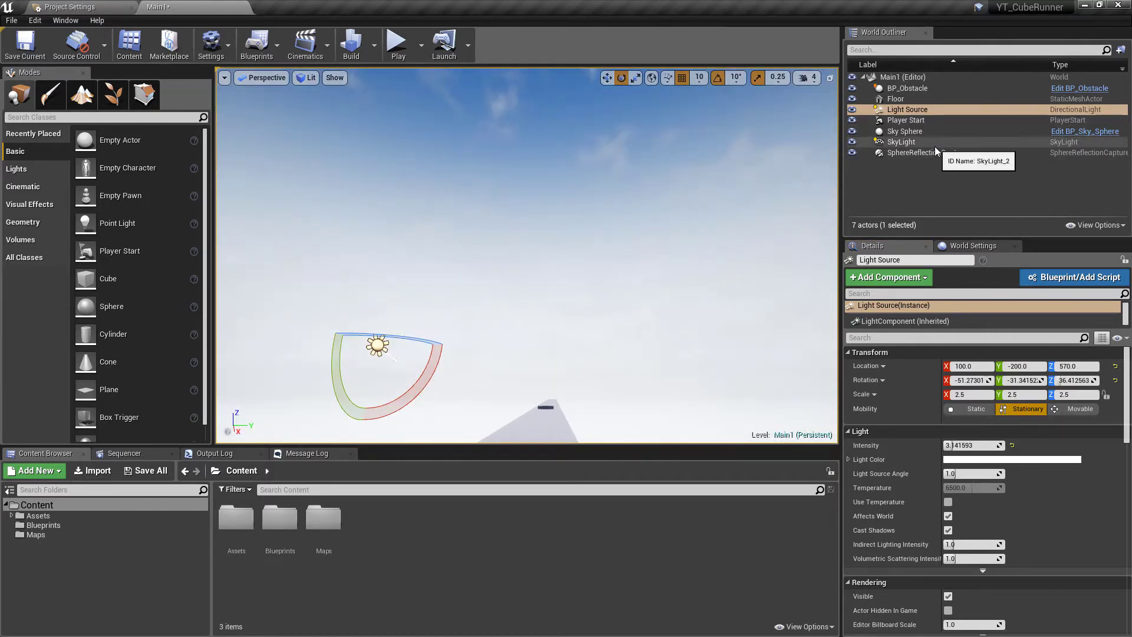
- Set the Sky Sphere's Sun Brightness, Cloud Speed, Cloud Opacity and Stars Brightness all to 0
{"action": "left_click", "coordinate": [929, 131]}
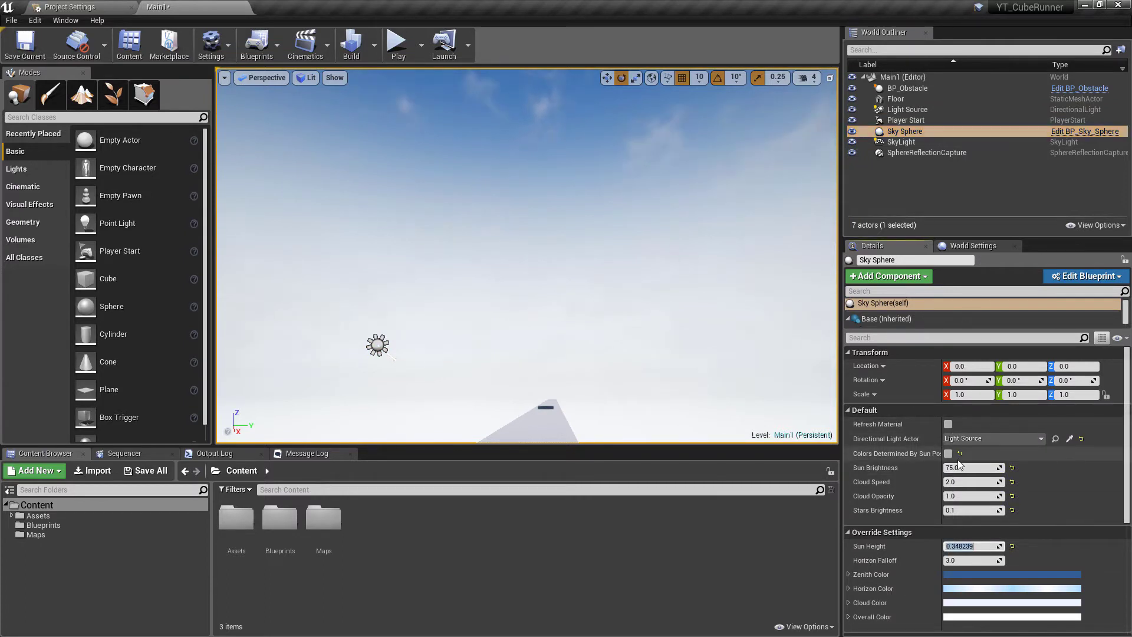
{"action": "left_click", "coordinate": [966, 467]}
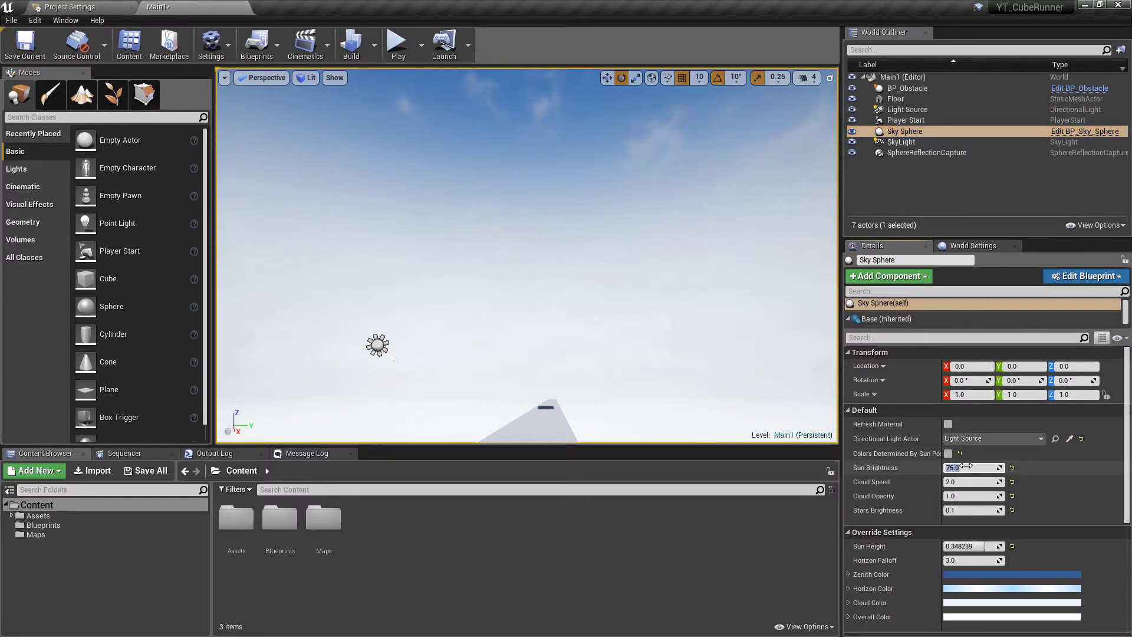
{"action": "right_click_drag", "start_coordinate": [634, 290], "coordinate": [354, 272]}
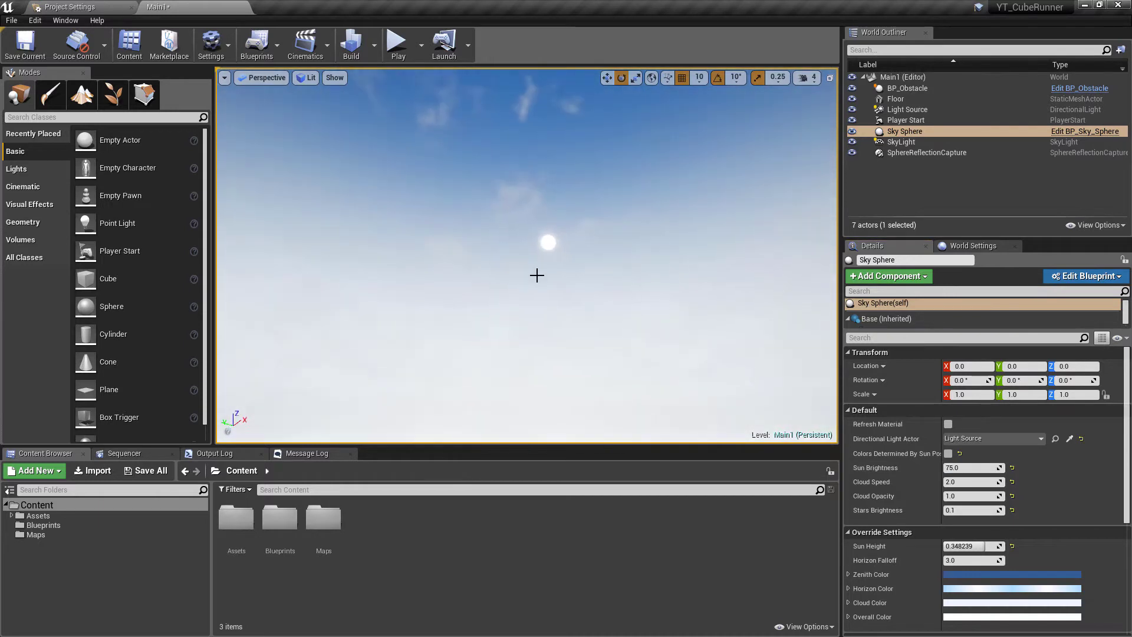
{"action": "left_click", "coordinate": [973, 469]}
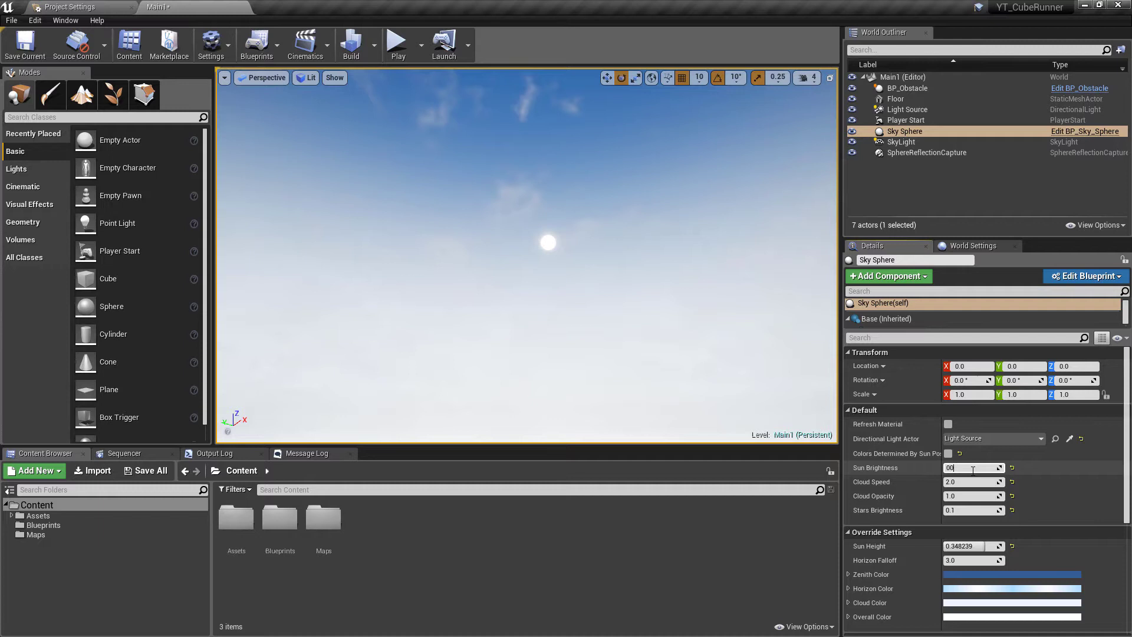
{"action": "key", "text": "Tab"}
{"action": "type", "text": "0"}
{"action": "key", "text": "Tab"}
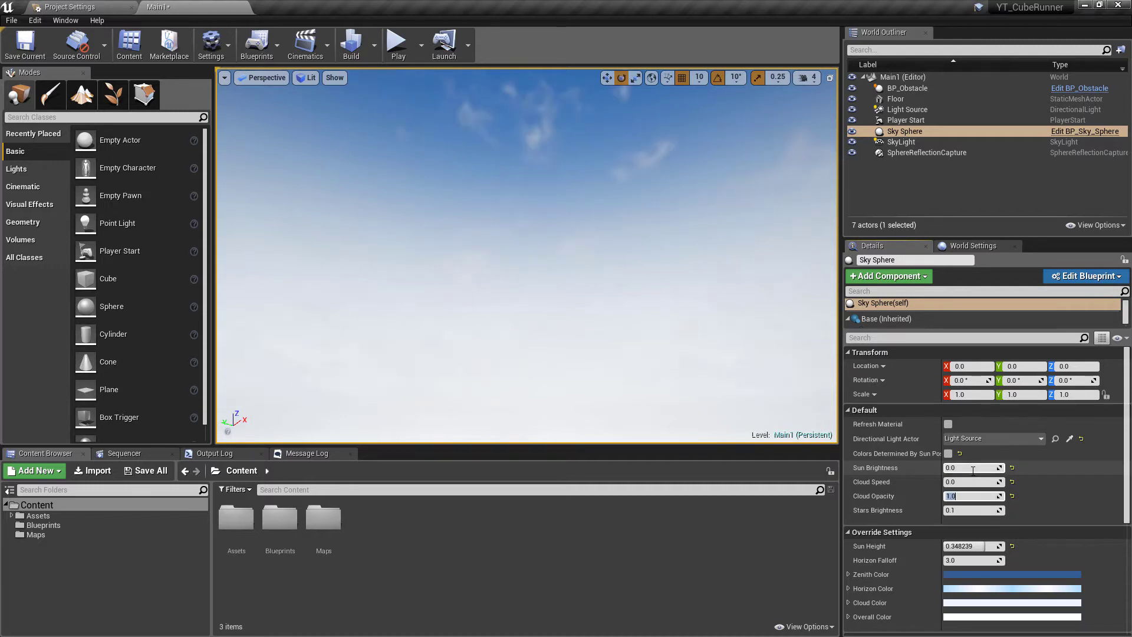
{"action": "key", "text": "Tab"}
{"action": "key", "text": "Tab"}
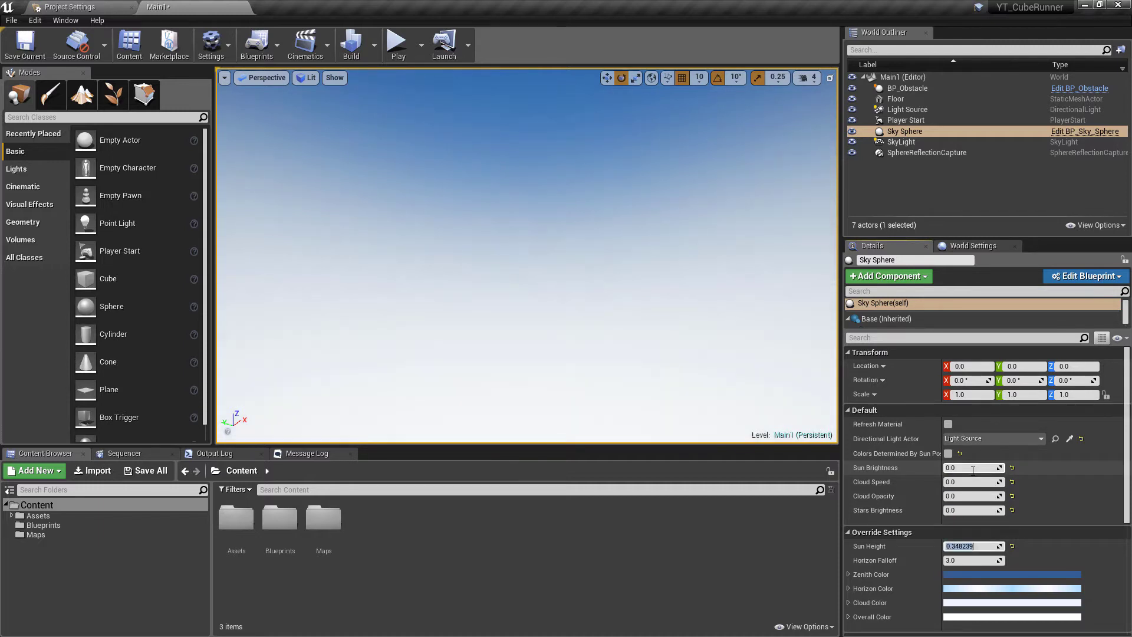
- Set the Sky Sphere's Zenith Color to a desaturated grey, hex sRGB 9B9B9BFF, and copy its hex value
{"action": "mouse_move", "coordinate": [677, 323]}
{"action": "right_mouse_down"}
{"action": "mouse_move", "coordinate": [719, 307]}
{"action": "mouse_move", "coordinate": [785, 389]}
{"action": "mouse_move", "coordinate": [678, 320]}
{"action": "right_mouse_up"}
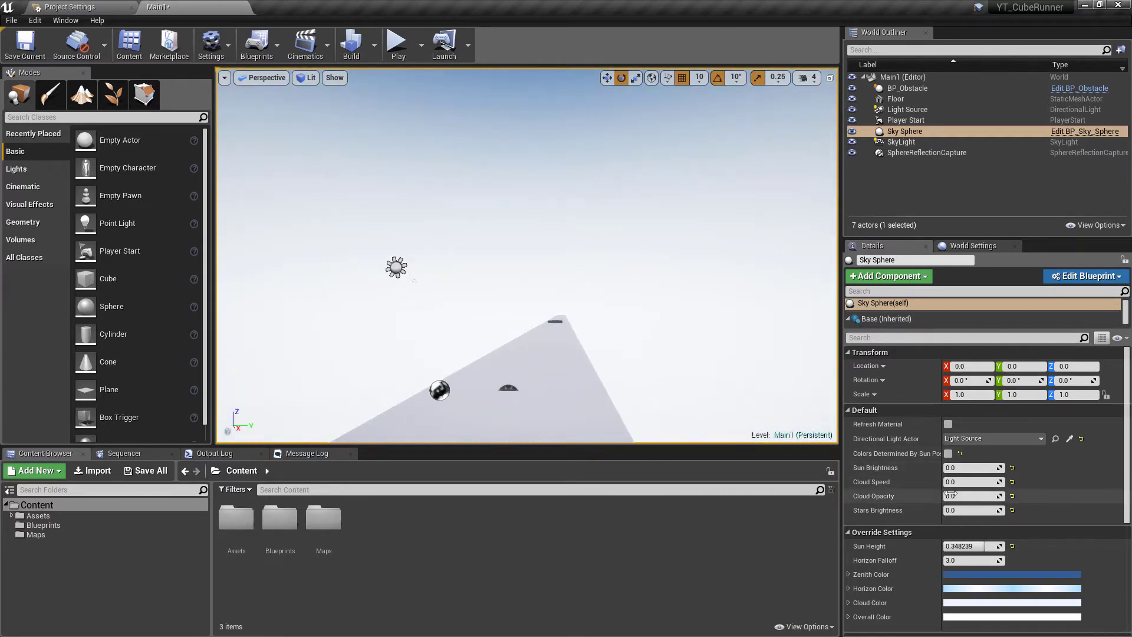
{"action": "scroll", "coordinate": [973, 558], "scroll_direction": "down", "scroll_amount": 3}
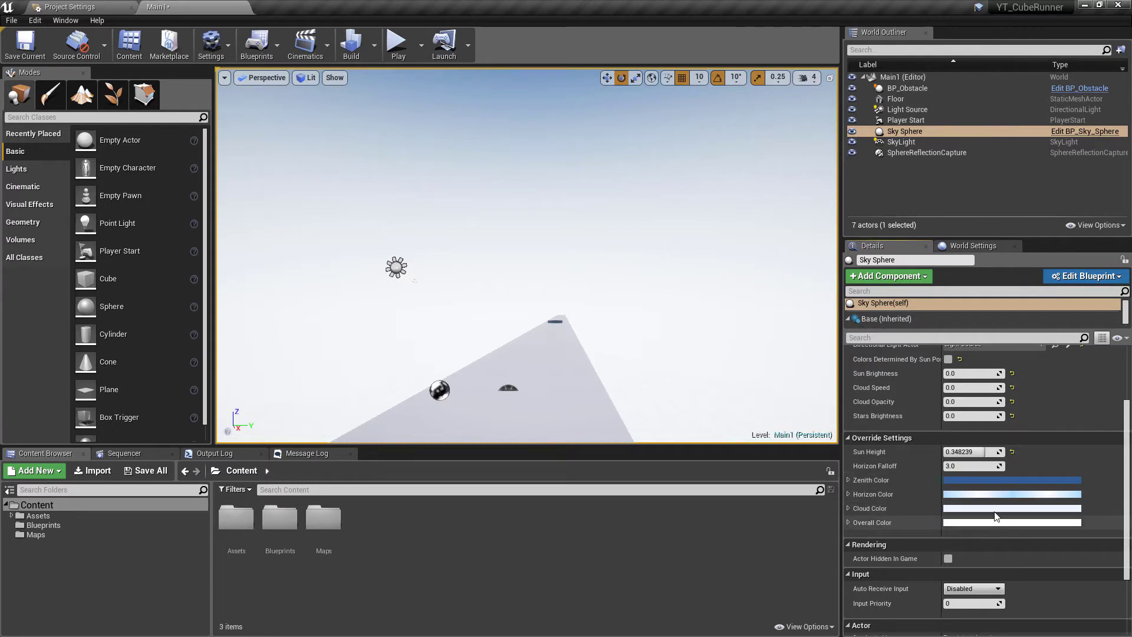
{"action": "left_click", "coordinate": [1039, 481]}
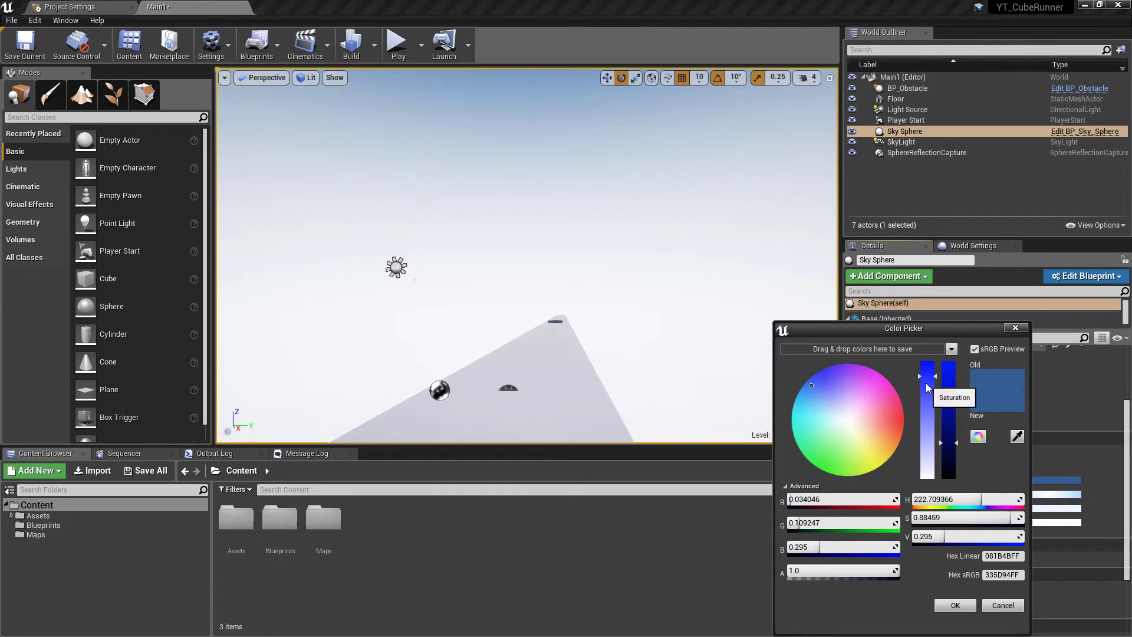
{"action": "left_click_drag", "start_coordinate": [926, 383], "coordinate": [944, 440]}
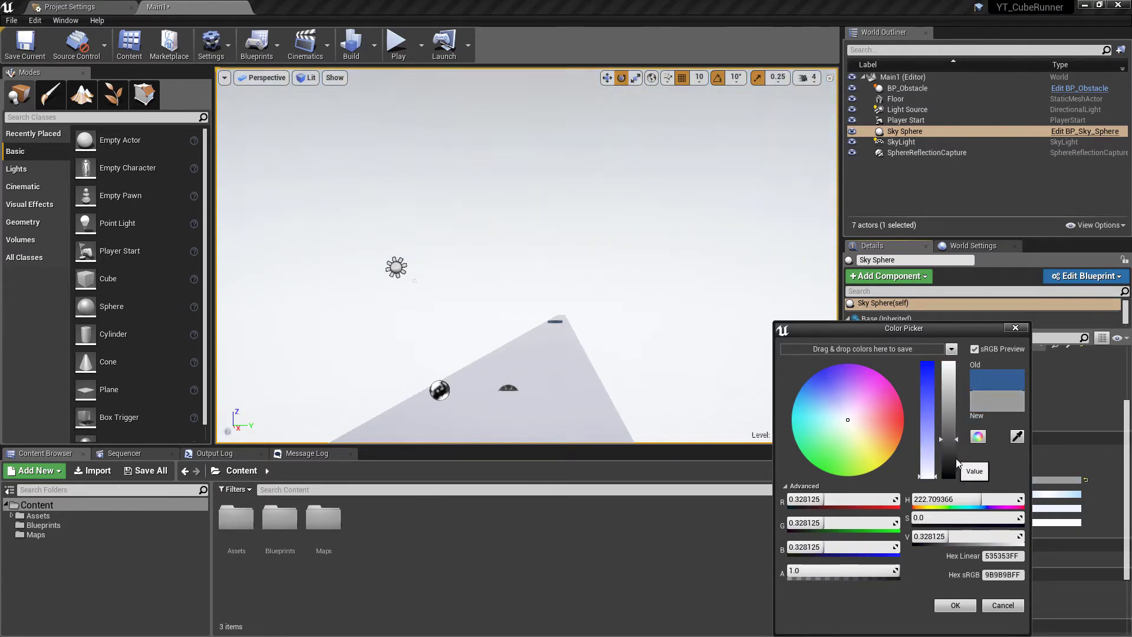
{"action": "left_click", "coordinate": [1016, 575]}
{"action": "key", "text": "ctrl+c"}
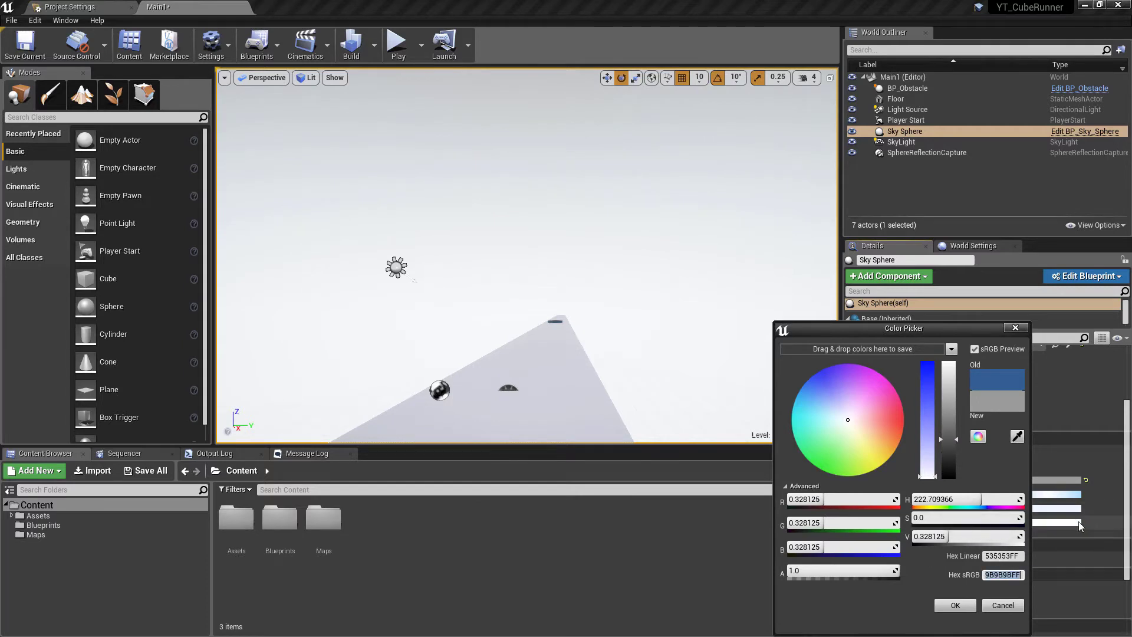
{"action": "left_click", "coordinate": [958, 606]}
- Apply the copied grey 9B9B9BFF to the Sky Sphere's Horizon Color and Cloud Color
{"action": "left_click", "coordinate": [1013, 494]}
{"action": "left_click", "coordinate": [1001, 575]}
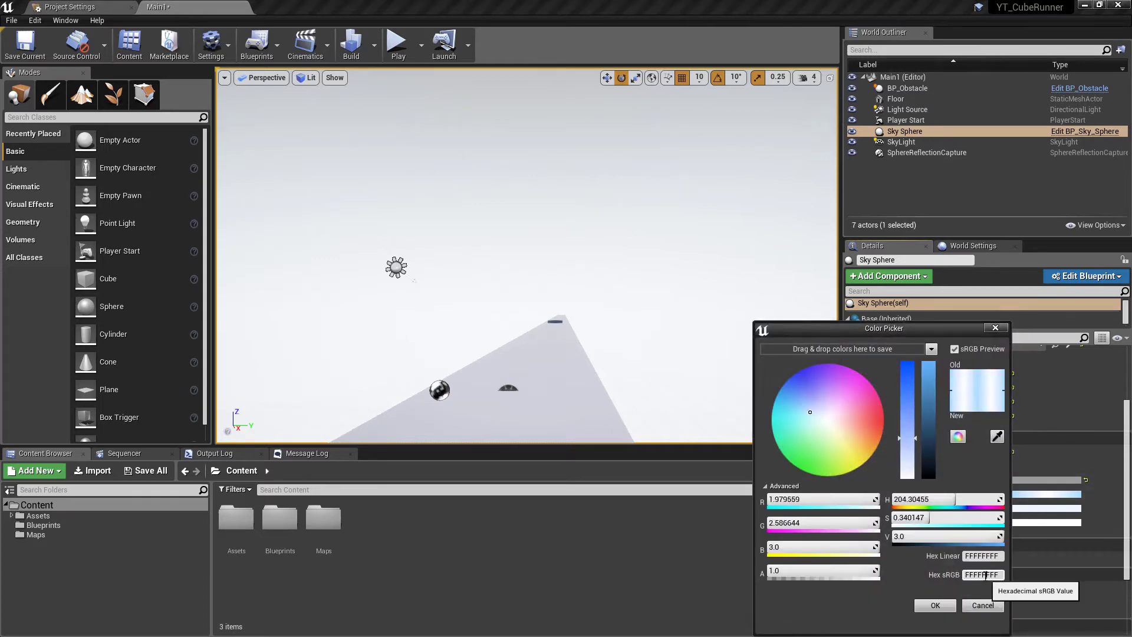
{"action": "key", "text": "ctrl+v"}
{"action": "left_click", "coordinate": [942, 607]}
{"action": "left_click", "coordinate": [1002, 522]}
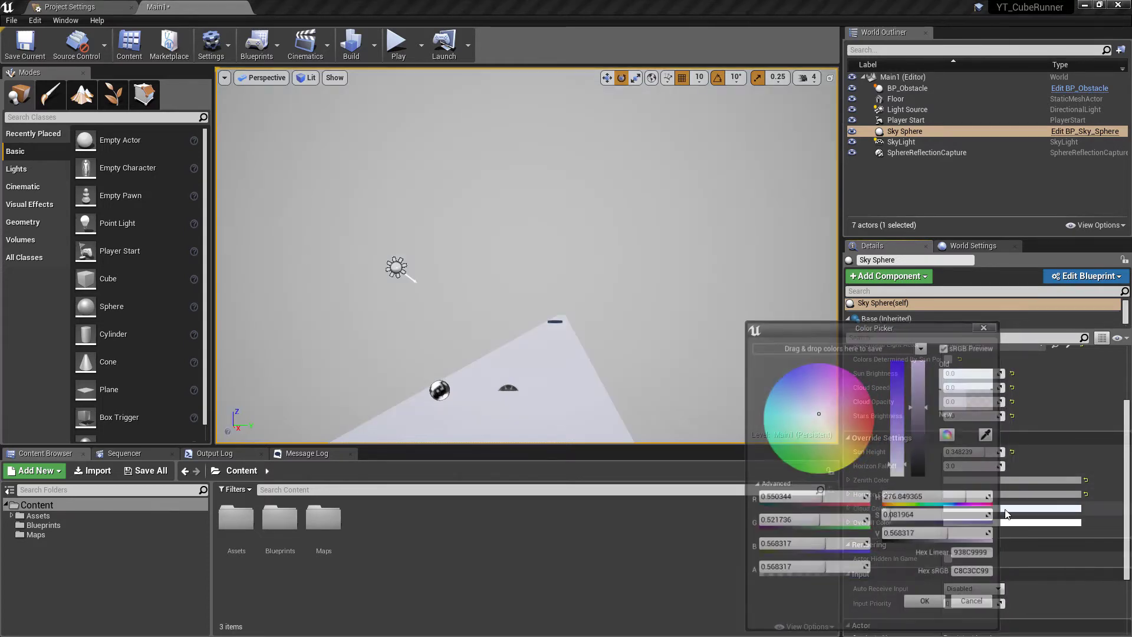
{"action": "left_click", "coordinate": [976, 575]}
{"action": "key", "text": "ctrl+v"}
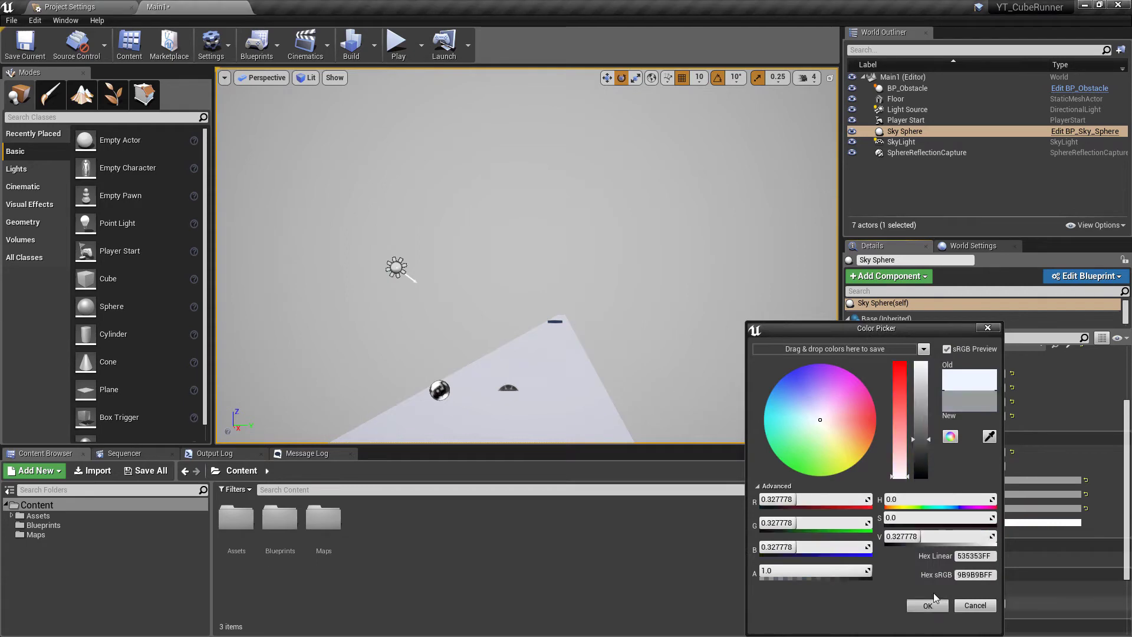
{"action": "left_click", "coordinate": [927, 605]}
- Apply the copied grey 9B9B9BFF to the Sky Sphere's Overall Color
{"action": "left_click", "coordinate": [1018, 522]}
{"action": "left_click", "coordinate": [975, 575]}
{"action": "key", "text": "ctrl+v"}
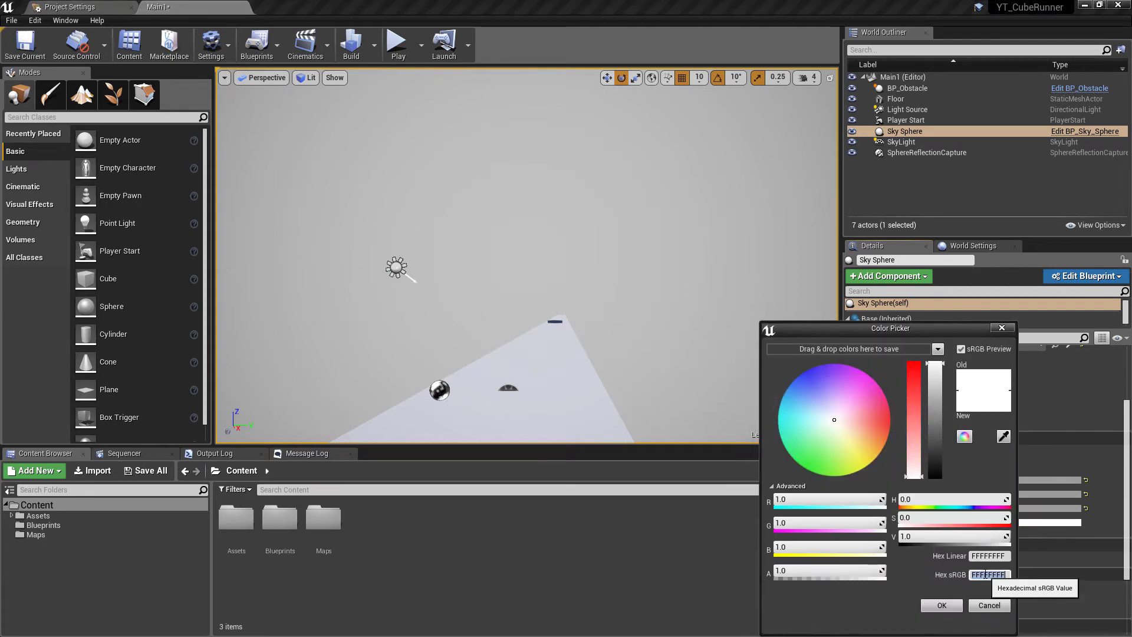
{"action": "left_click", "coordinate": [950, 606]}
- Play-test the level to check the grey sky around the floor, and stop the session
{"action": "right_click_drag", "start_coordinate": [663, 388], "coordinate": [670, 417]}
{"action": "right_click_drag", "start_coordinate": [633, 332], "coordinate": [647, 311]}
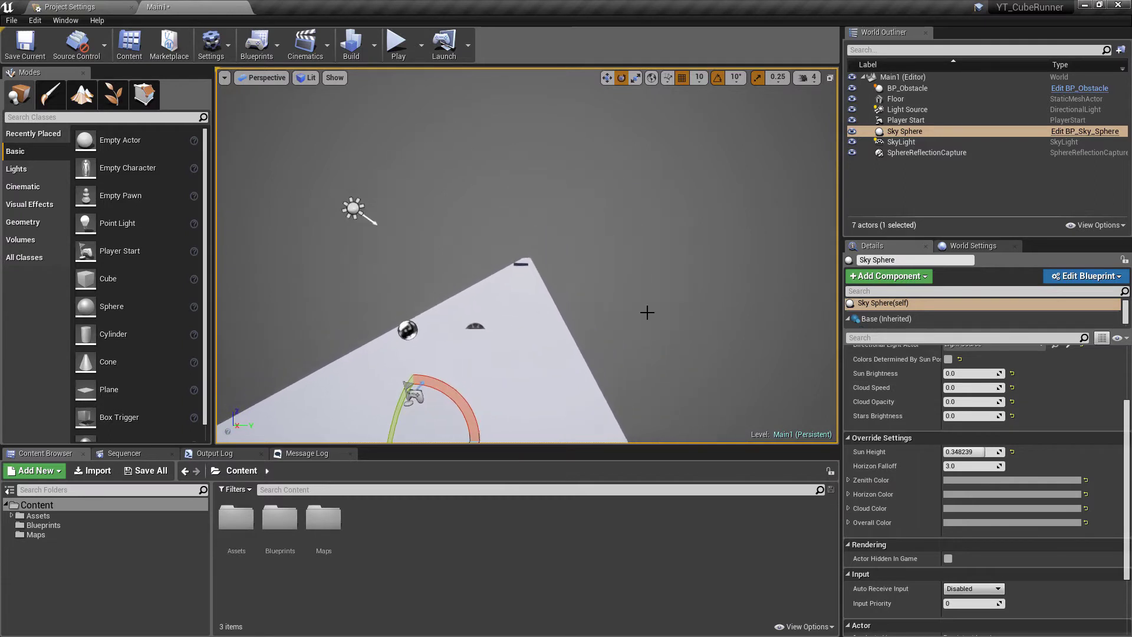
{"action": "left_click", "coordinate": [397, 46]}
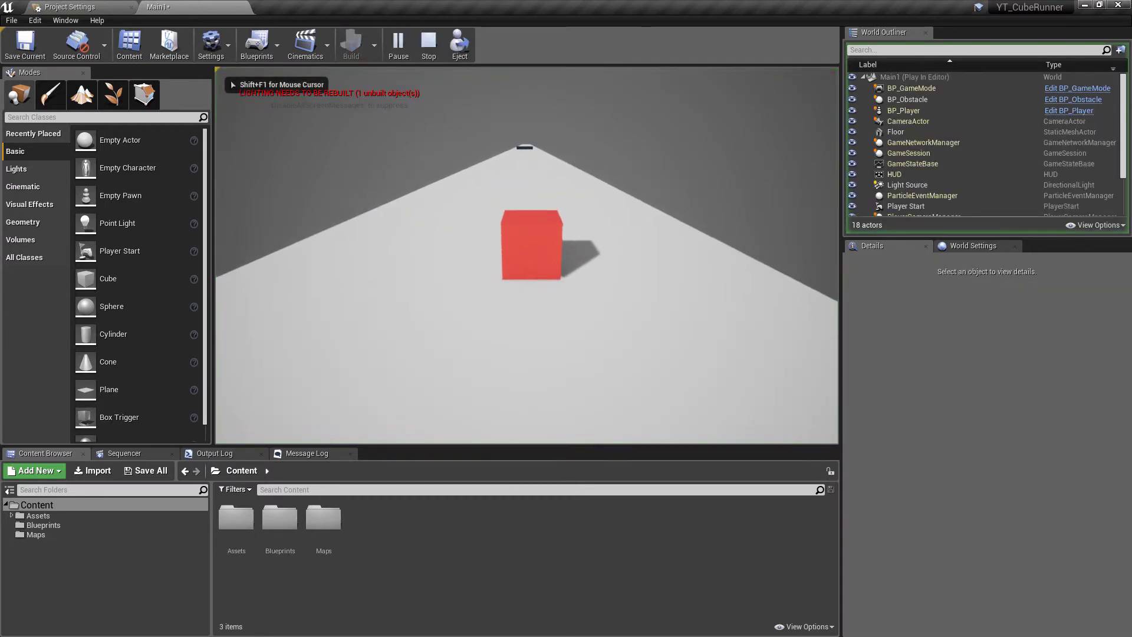
{"action": "key", "text": "Escape"}
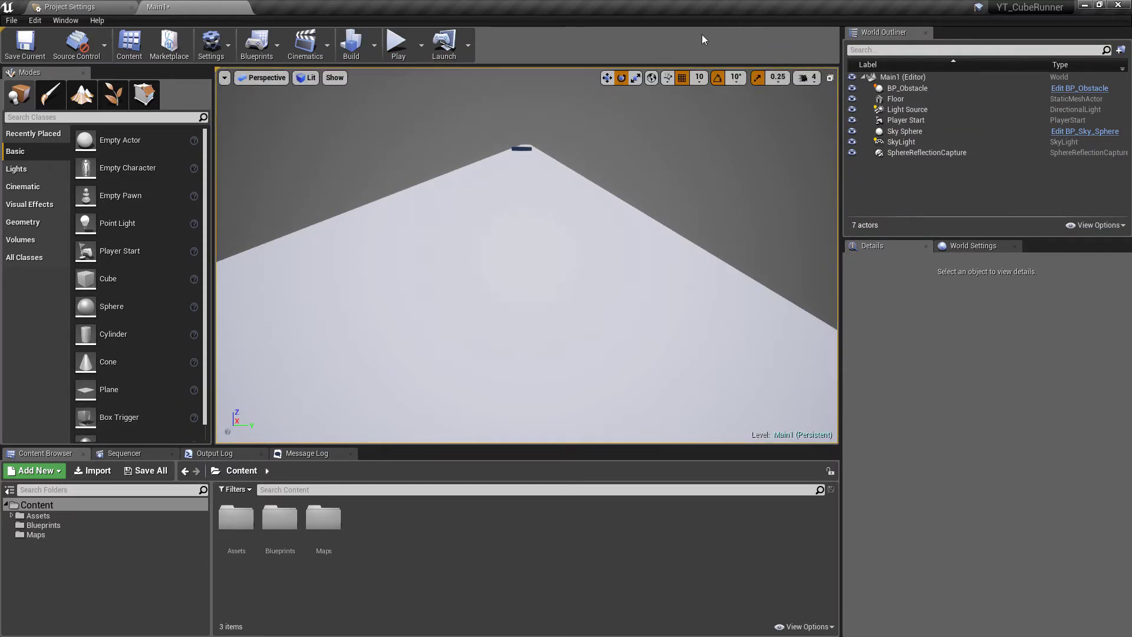
- Place an Exponential Height Fog actor from the visual effects in the level, toward the floor's left side
{"action": "right_click_drag", "start_coordinate": [539, 165], "coordinate": [538, 136]}
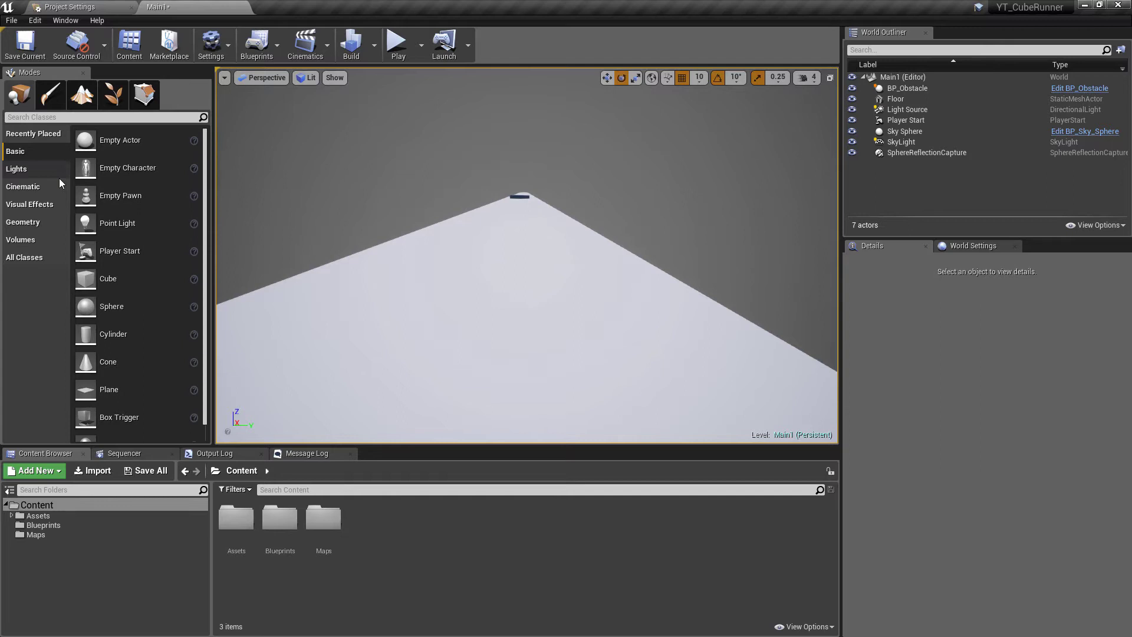
{"action": "left_click", "coordinate": [43, 205]}
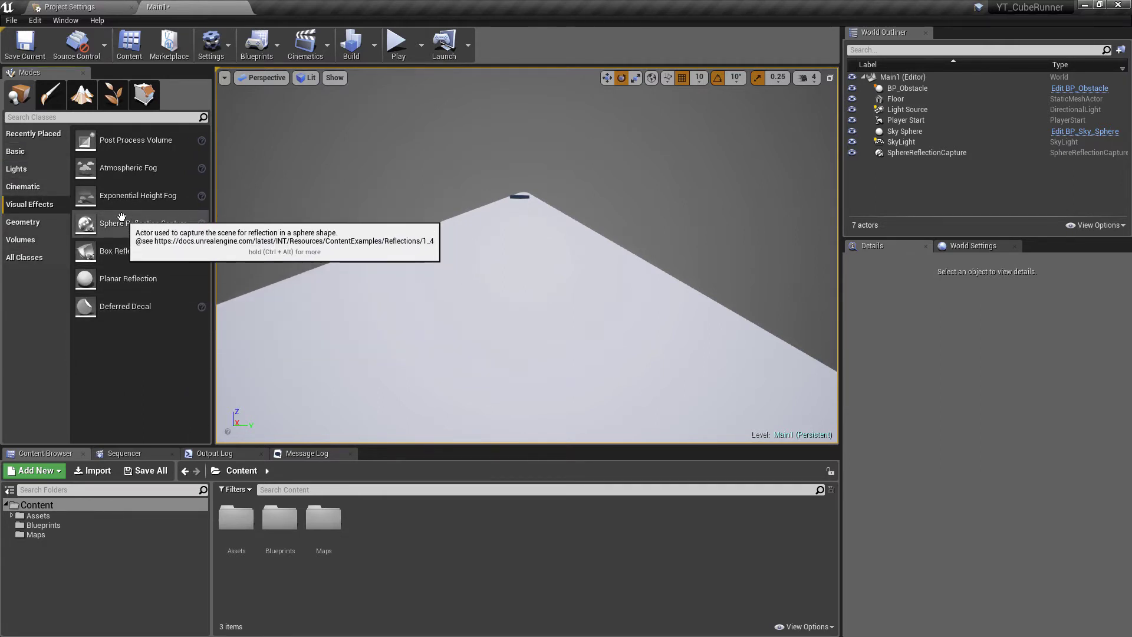
{"action": "left_click_drag", "start_coordinate": [121, 197], "coordinate": [366, 213]}
{"action": "right_click_drag", "start_coordinate": [702, 245], "coordinate": [669, 192]}
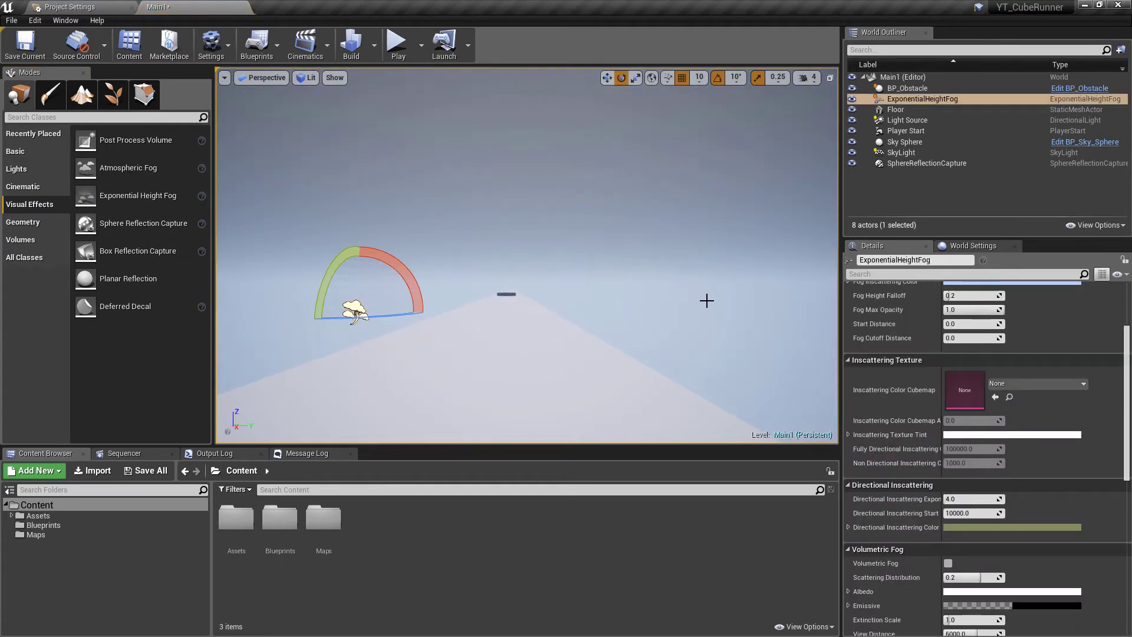
- Delete the SphereReflectionCapture actor from the level
{"action": "right_click_drag", "start_coordinate": [707, 314], "coordinate": [594, 122]}
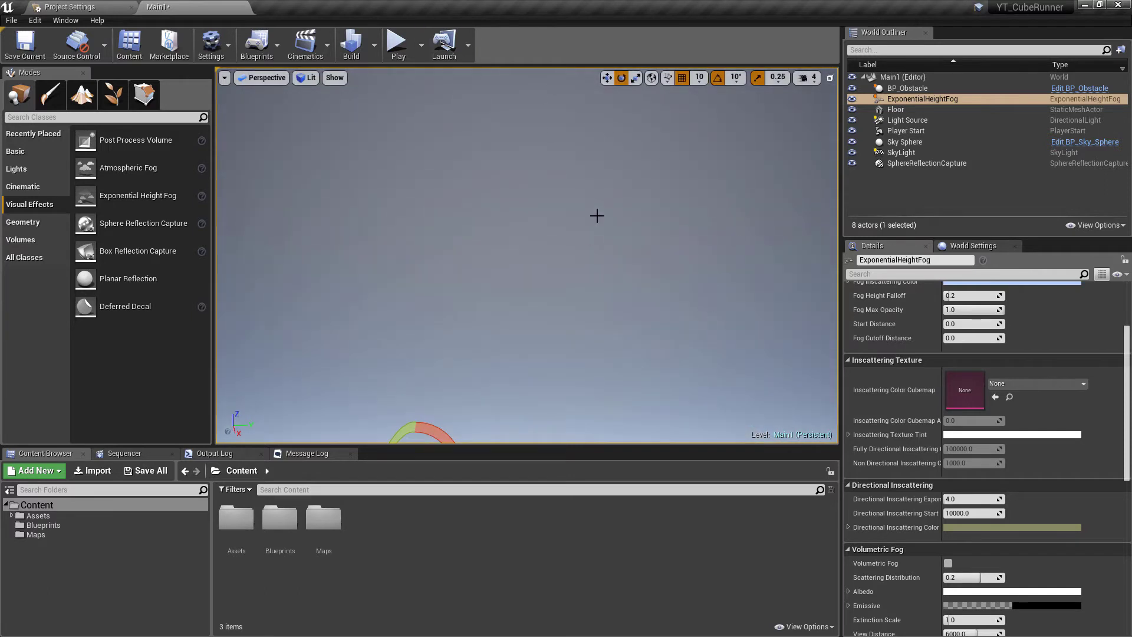
{"action": "right_click_drag", "start_coordinate": [611, 214], "coordinate": [607, 89]}
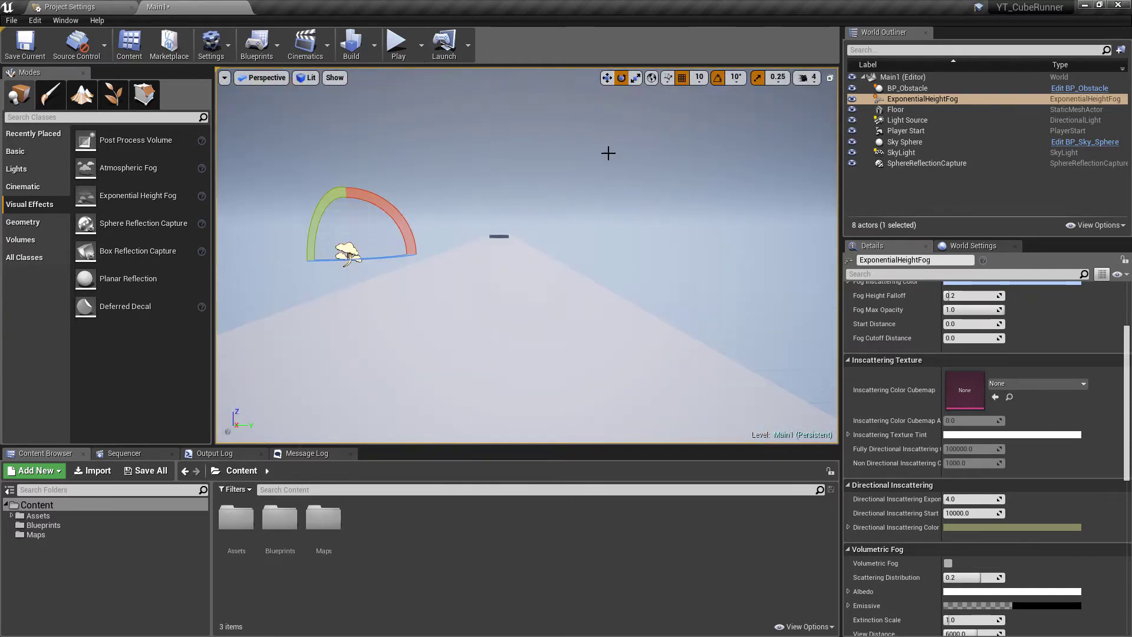
{"action": "right_click_drag", "start_coordinate": [607, 154], "coordinate": [590, 138]}
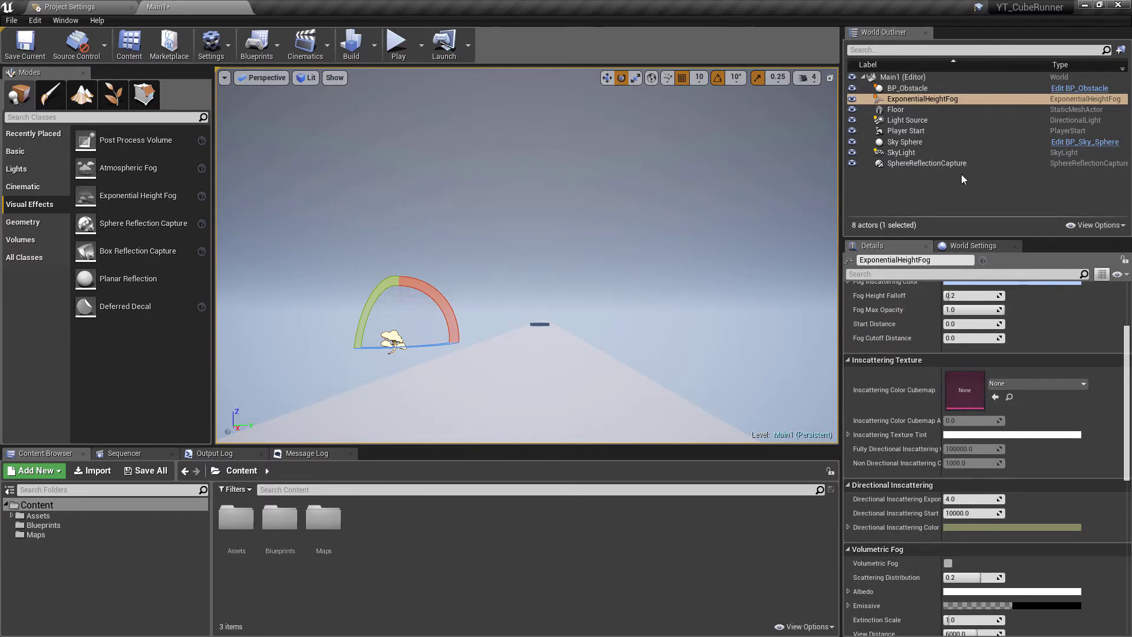
{"action": "left_click", "coordinate": [933, 164]}
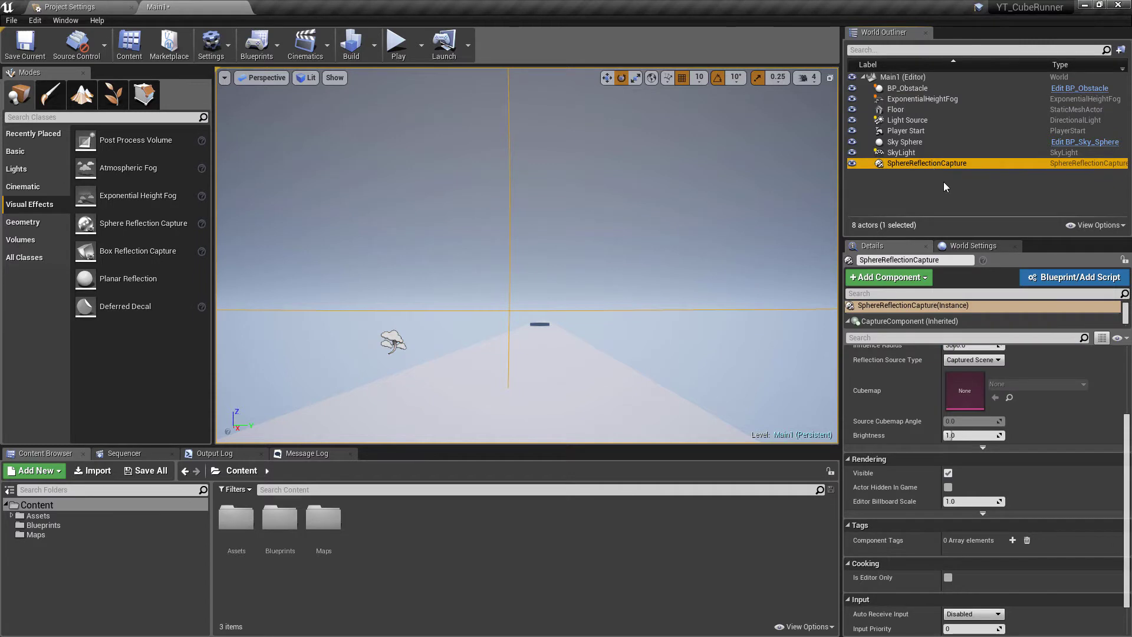
{"action": "key", "text": "Delete"}
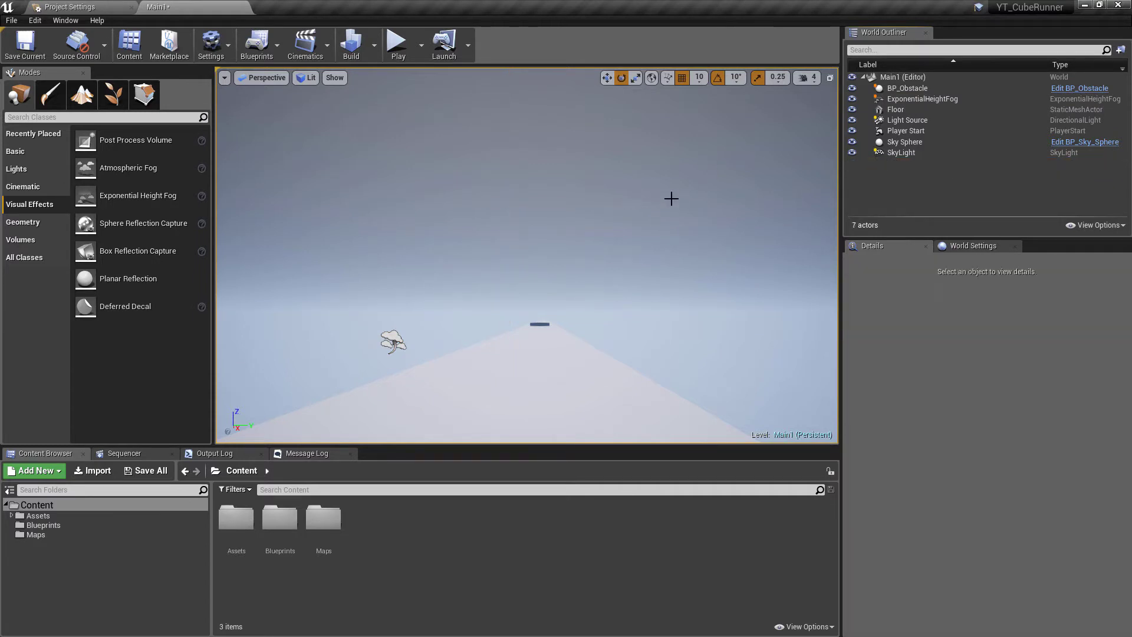
- Copy the sRGB hex value 2C3E4FFF of the Colour parameter in the MI_FlatBlue material instance
{"action": "left_click", "coordinate": [944, 99]}
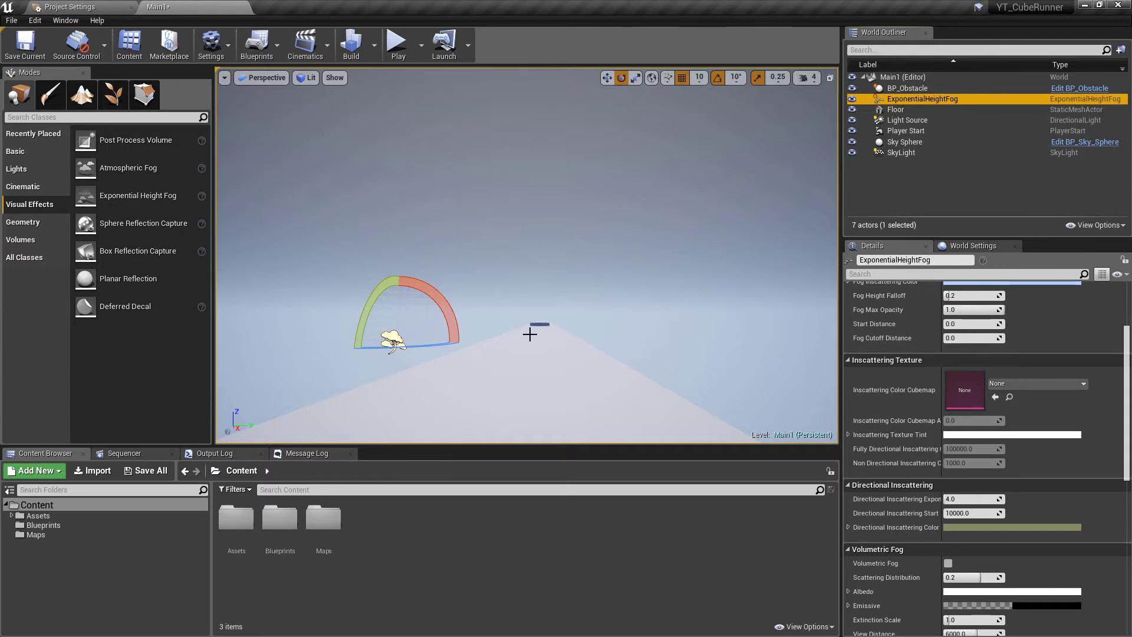
{"action": "double_click", "coordinate": [72, 517]}
{"action": "left_click", "coordinate": [80, 524]}
{"action": "double_click", "coordinate": [280, 519]}
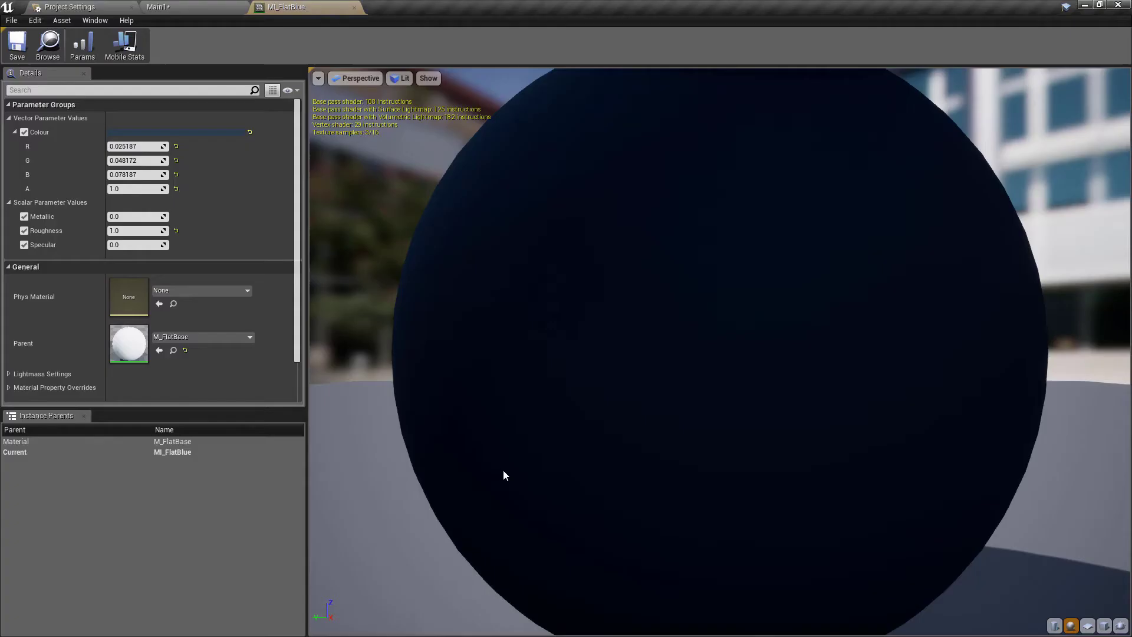
{"action": "left_click", "coordinate": [208, 133]}
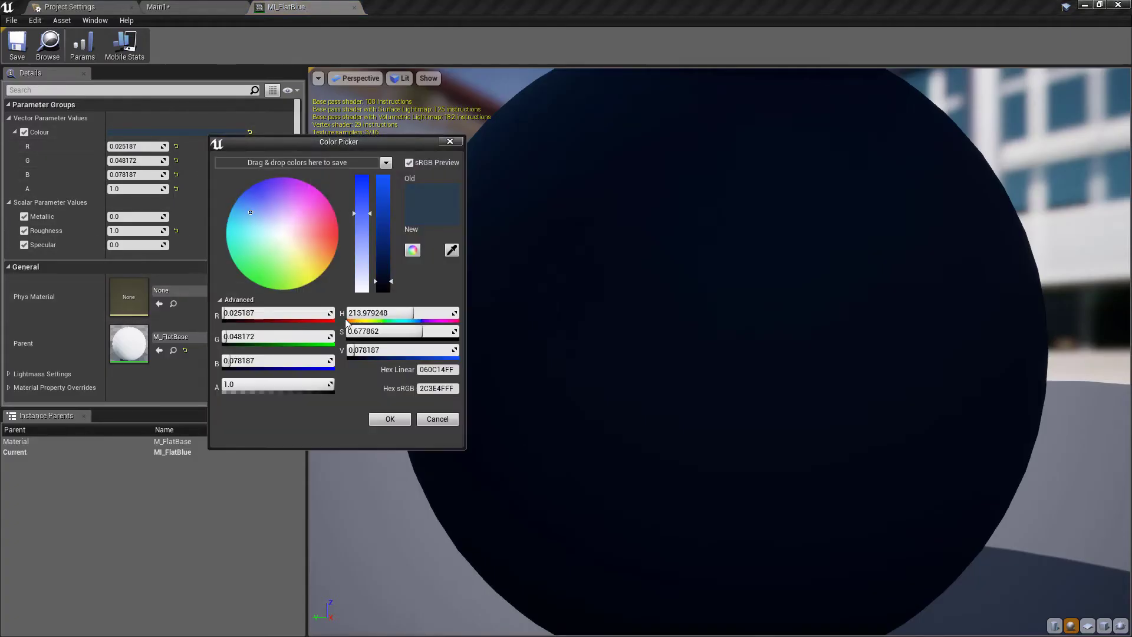
{"action": "left_click", "coordinate": [437, 392]}
{"action": "key", "text": "ctrl+c"}
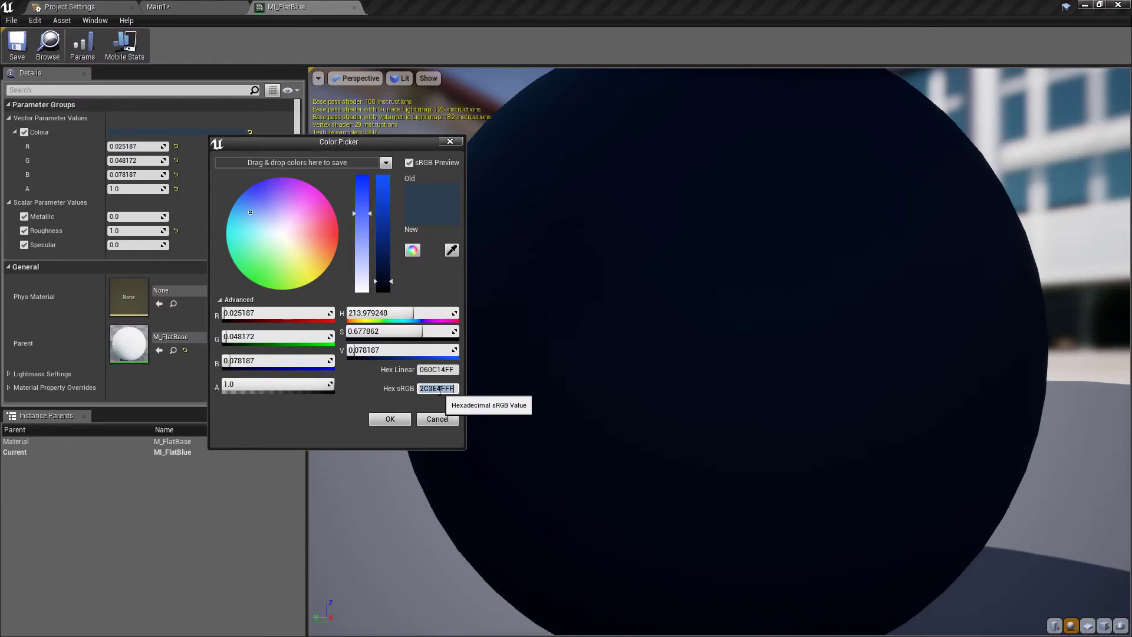
{"action": "left_click", "coordinate": [390, 419]}
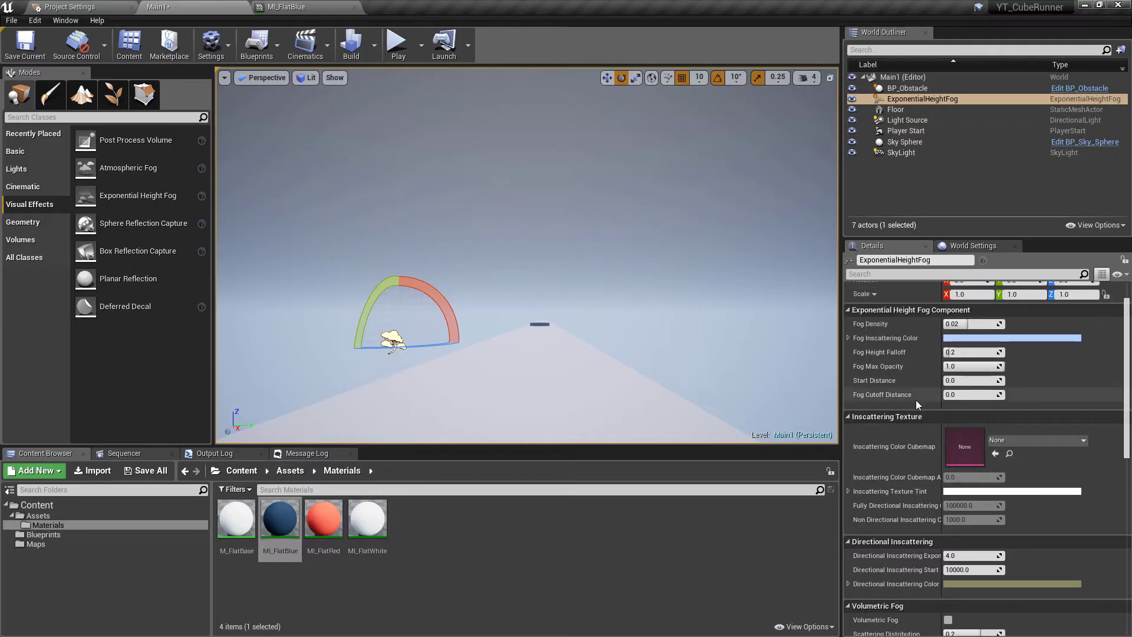
- Set the Exponential Height Fog's Fog Density to 0.1
{"action": "scroll", "coordinate": [916, 400], "scroll_direction": "up", "scroll_amount": 2}
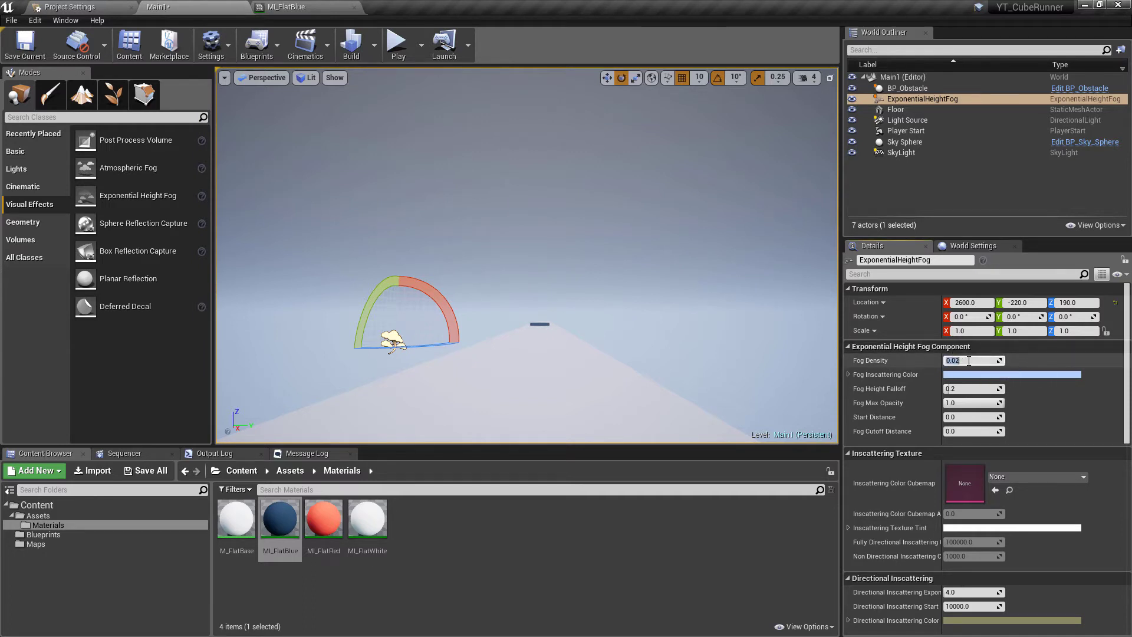
{"action": "key", "text": "Return"}
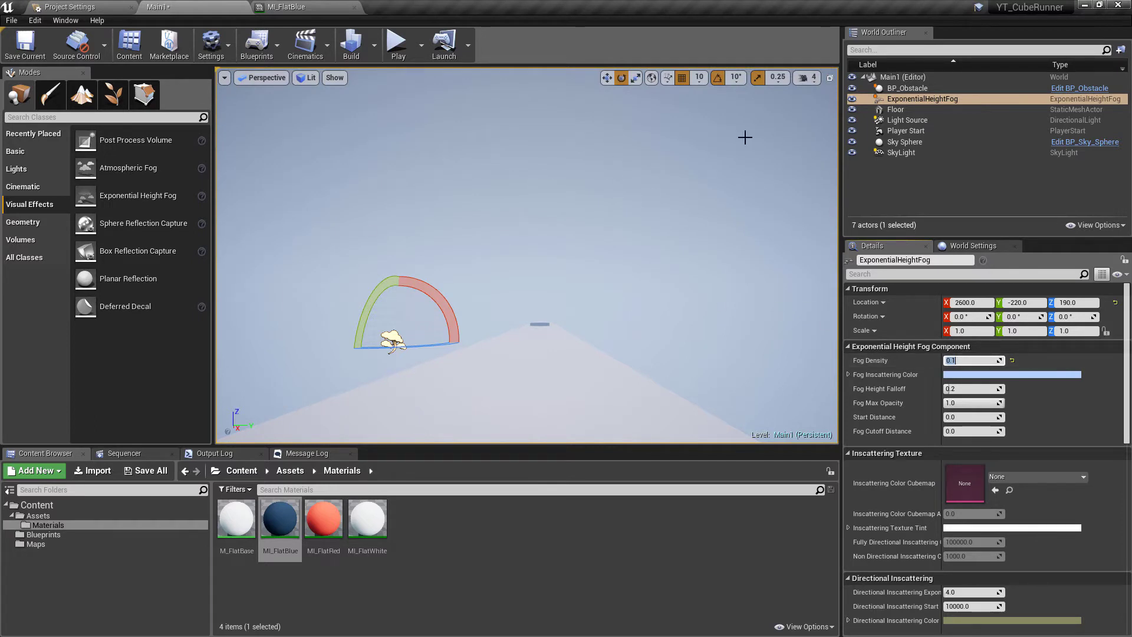
{"action": "mouse_move", "coordinate": [674, 187]}
{"action": "right_mouse_down"}
{"action": "mouse_move", "coordinate": [534, 199]}
{"action": "mouse_move", "coordinate": [674, 186]}
{"action": "right_mouse_up"}
- Enable Volumetric Fog on the Exponential Height Fog and apply the copied blue 2C3E4FFF to its Albedo
{"action": "scroll", "coordinate": [971, 391], "scroll_direction": "down", "scroll_amount": 5}
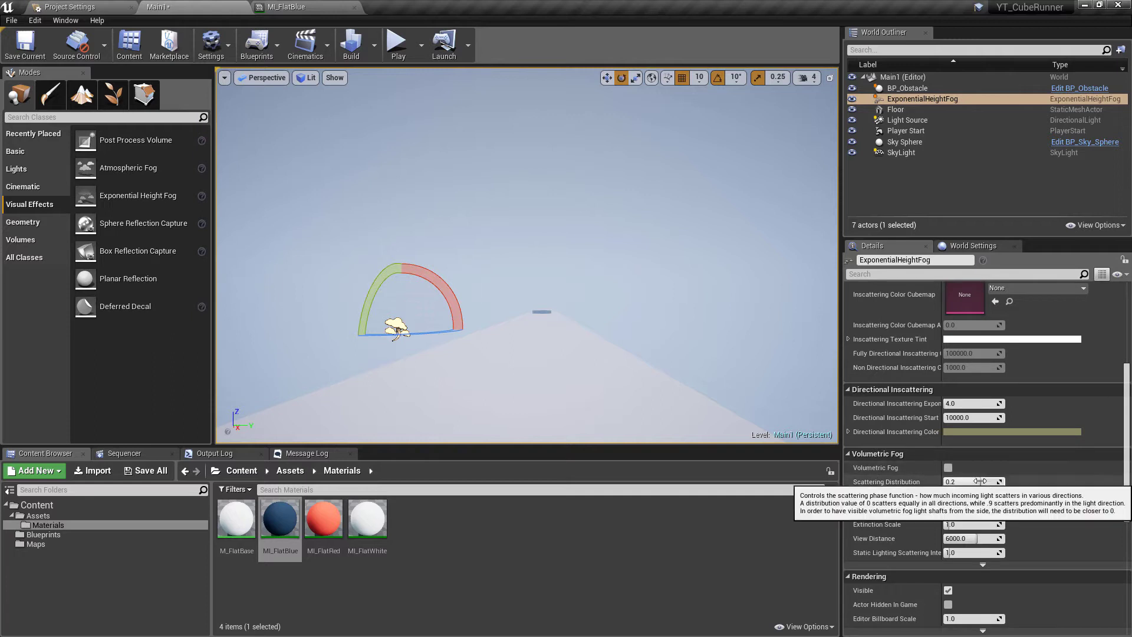
{"action": "left_click", "coordinate": [949, 468]}
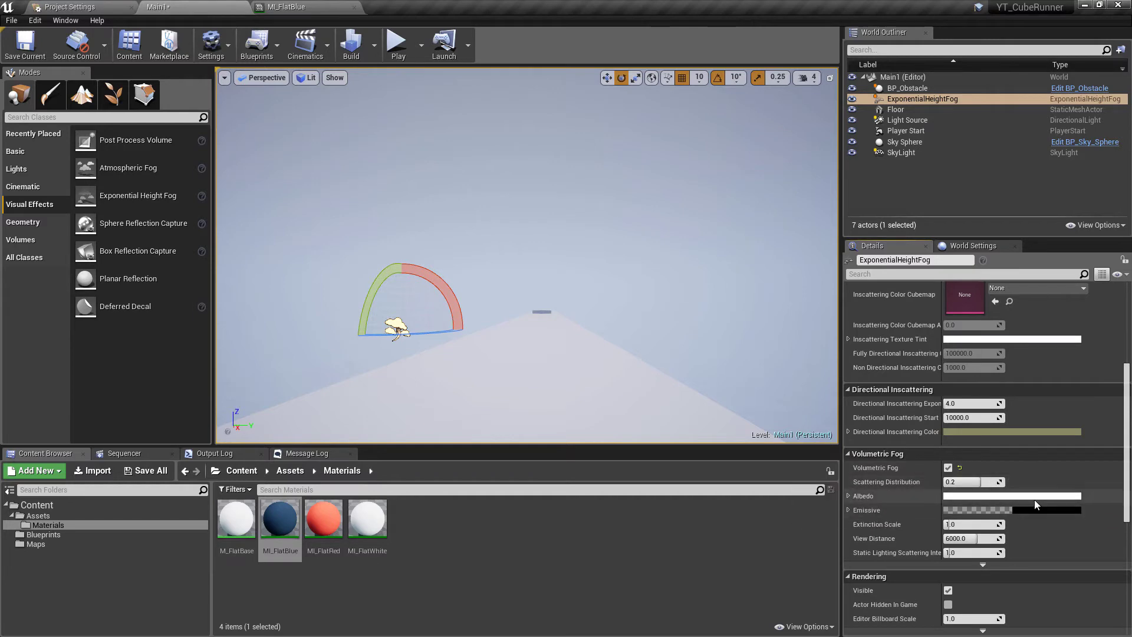
{"action": "left_click", "coordinate": [1034, 498]}
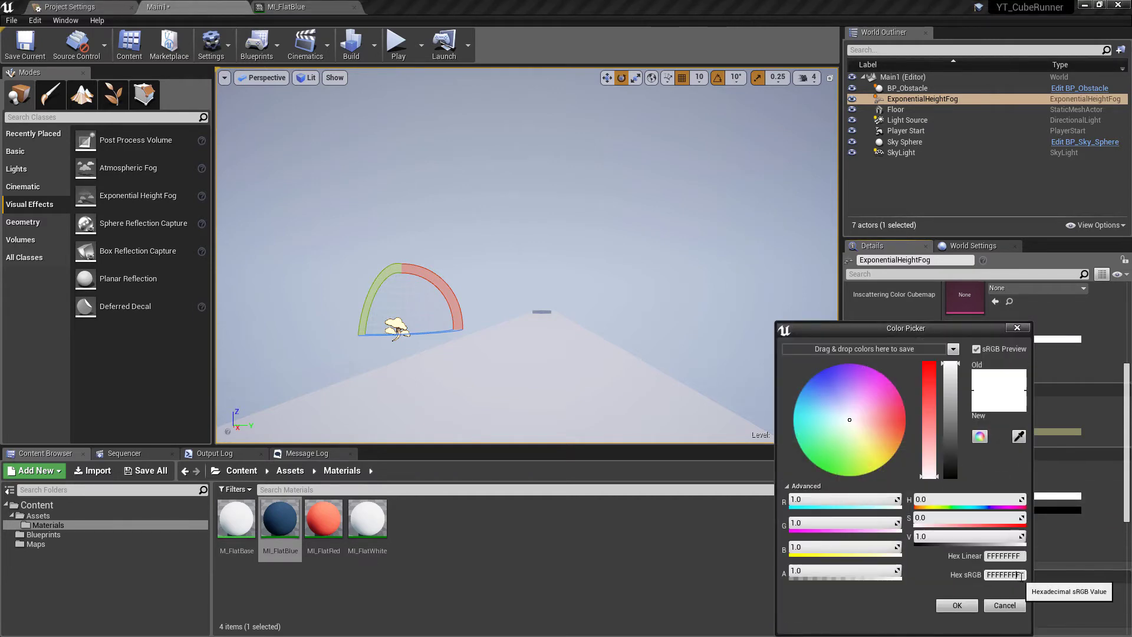
{"action": "left_click", "coordinate": [1021, 576]}
{"action": "key", "text": "ctrl+v"}
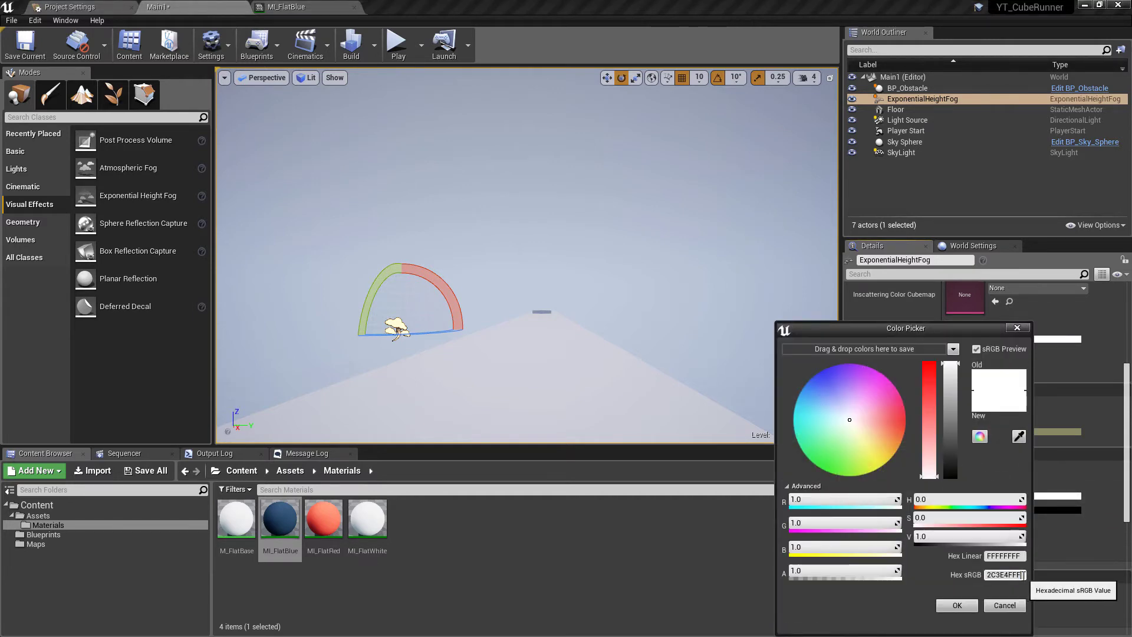
{"action": "left_click", "coordinate": [985, 603]}
- Apply the copied blue 2C3E4FFF to the volumetric fog's Emissive color, and briefly play-test the level
{"action": "left_click", "coordinate": [1028, 510]}
{"action": "left_click", "coordinate": [999, 575]}
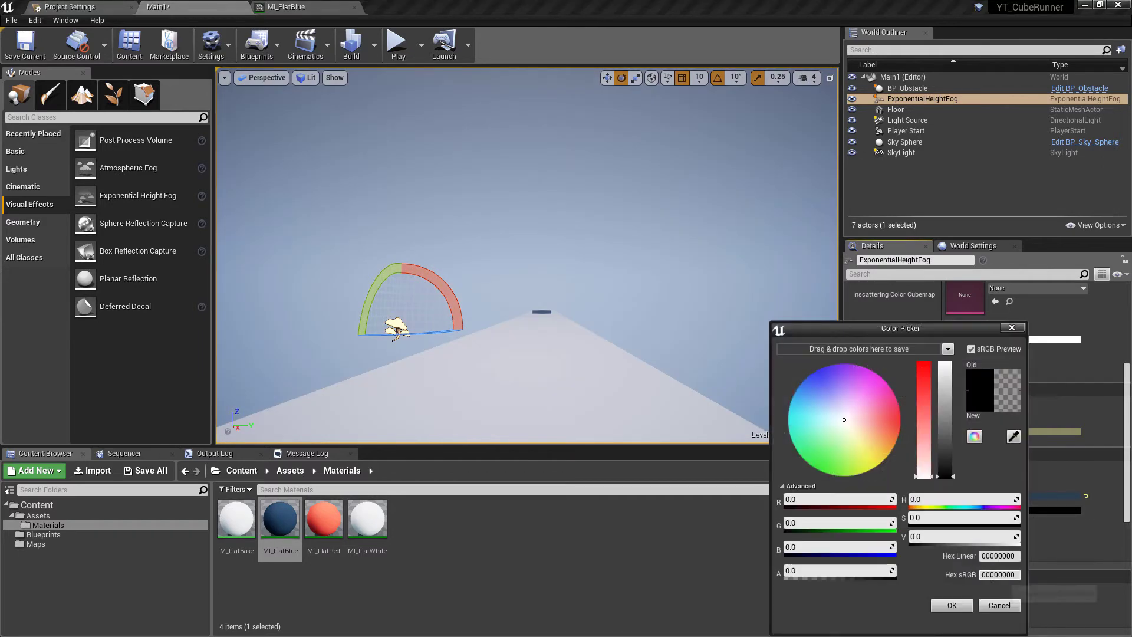
{"action": "key", "text": "ctrl+v"}
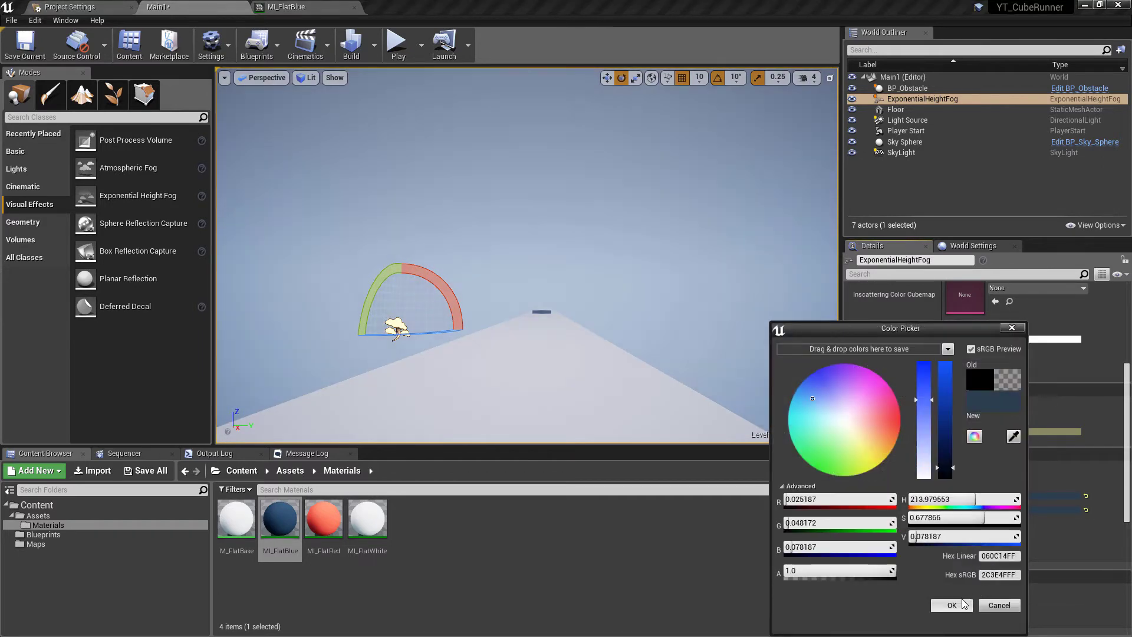
{"action": "left_click", "coordinate": [963, 602]}
{"action": "key", "text": "alt+p"}
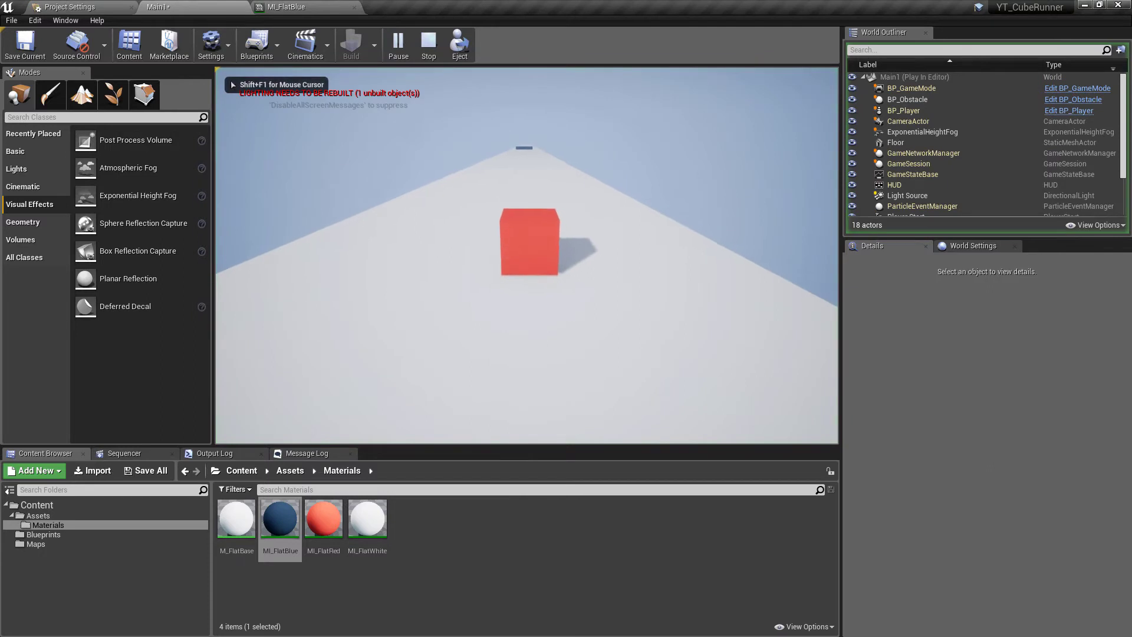
{"action": "key", "text": "Escape"}
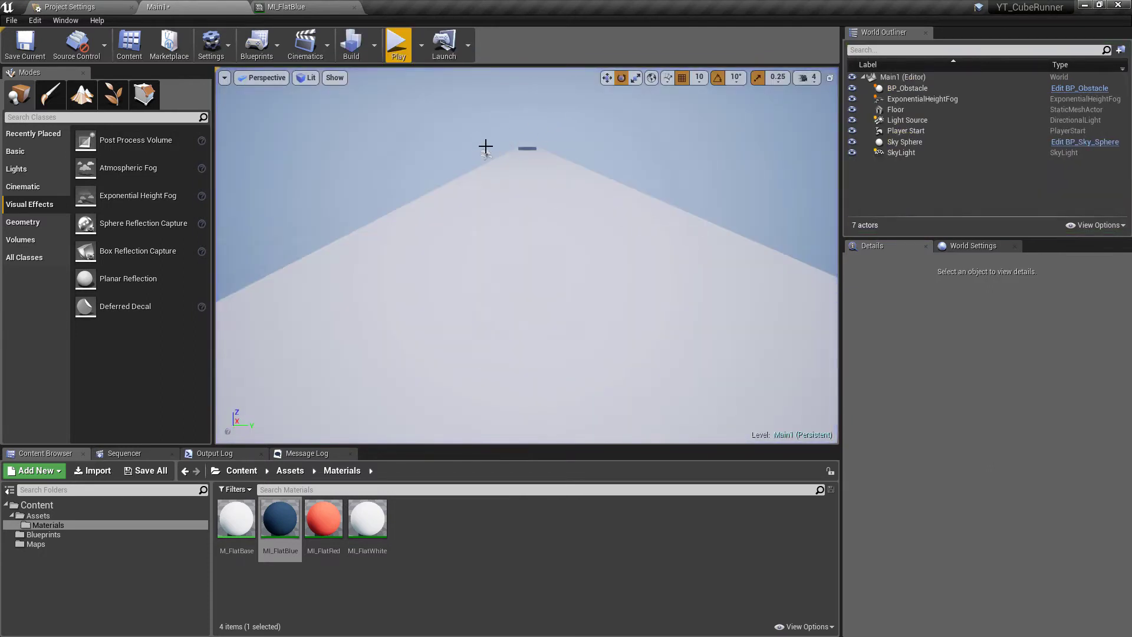
- Set the Exponential Height Fog's volumetric Extinction Scale to 10 and View Distance to 10000
{"action": "left_click", "coordinate": [961, 99]}
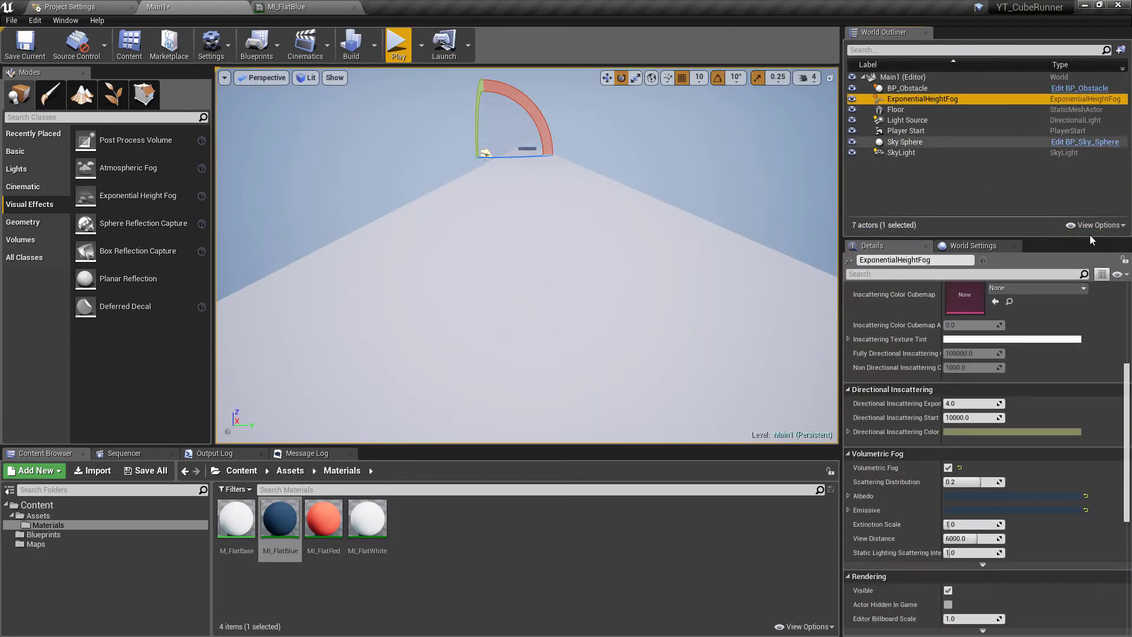
{"action": "left_click", "coordinate": [966, 525]}
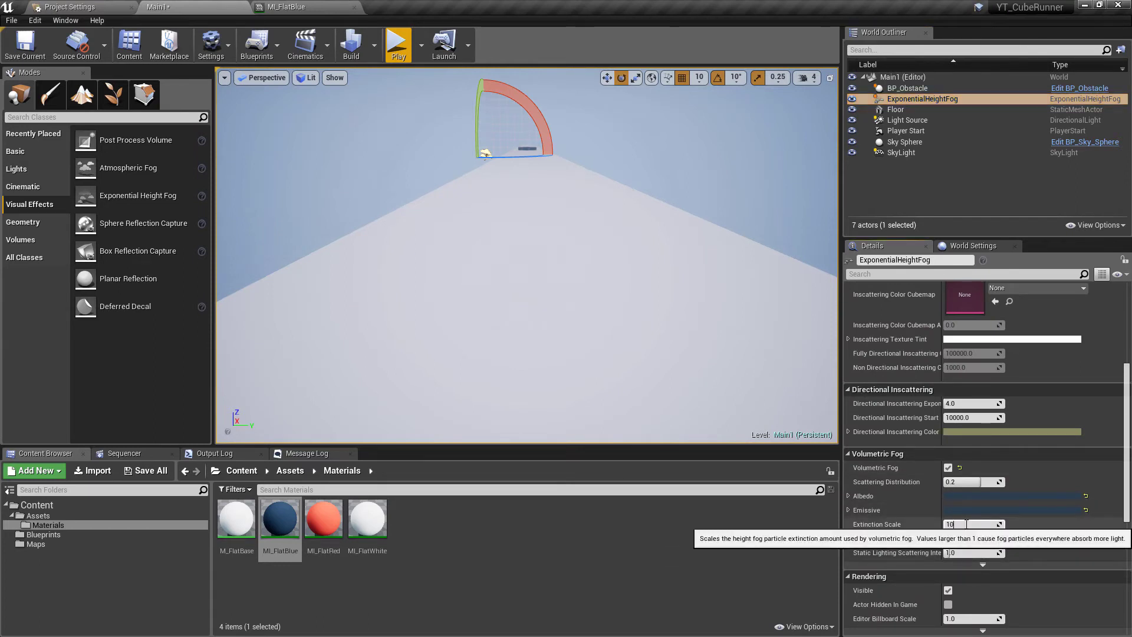
{"action": "key", "text": "Return"}
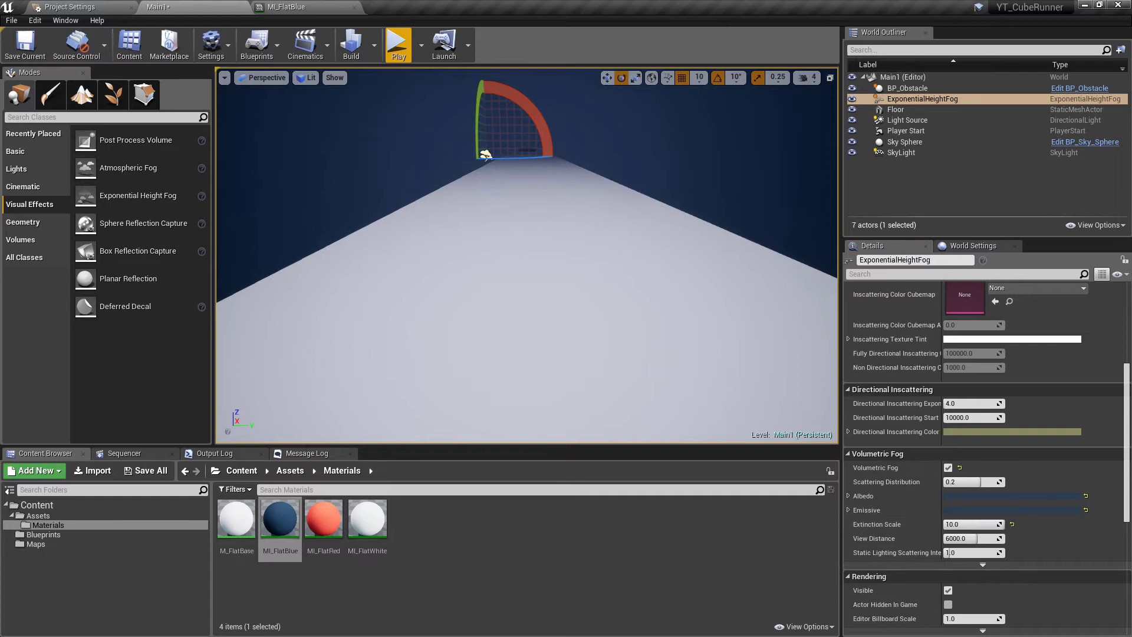
{"action": "right_click_drag", "start_coordinate": [718, 323], "coordinate": [665, 277]}
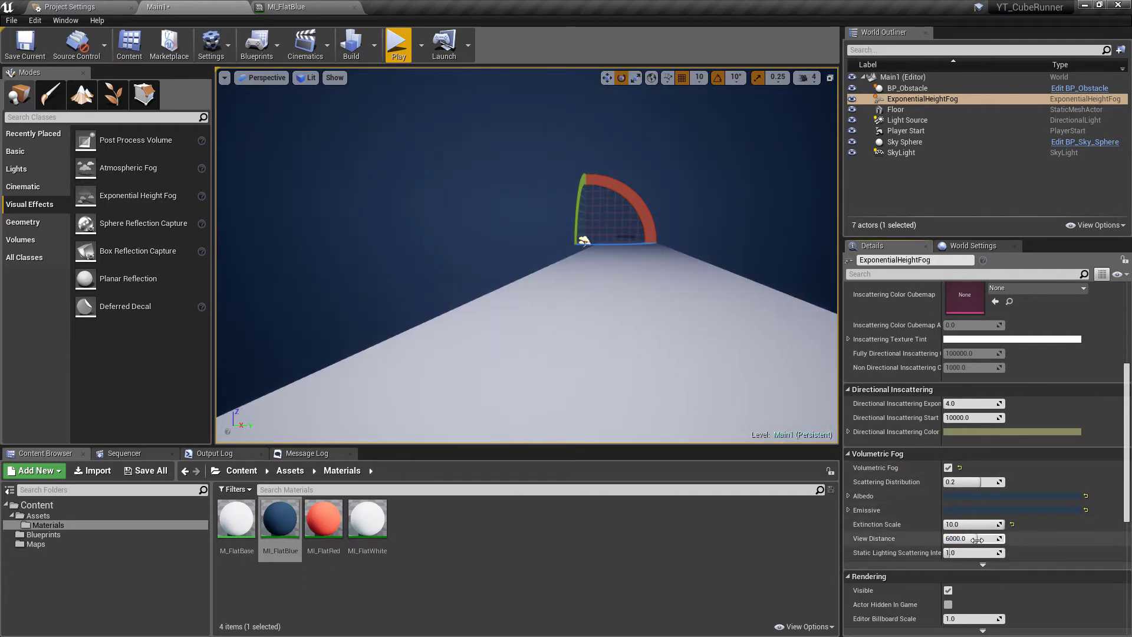
{"action": "left_click_drag", "start_coordinate": [978, 539], "coordinate": [1001, 538]}
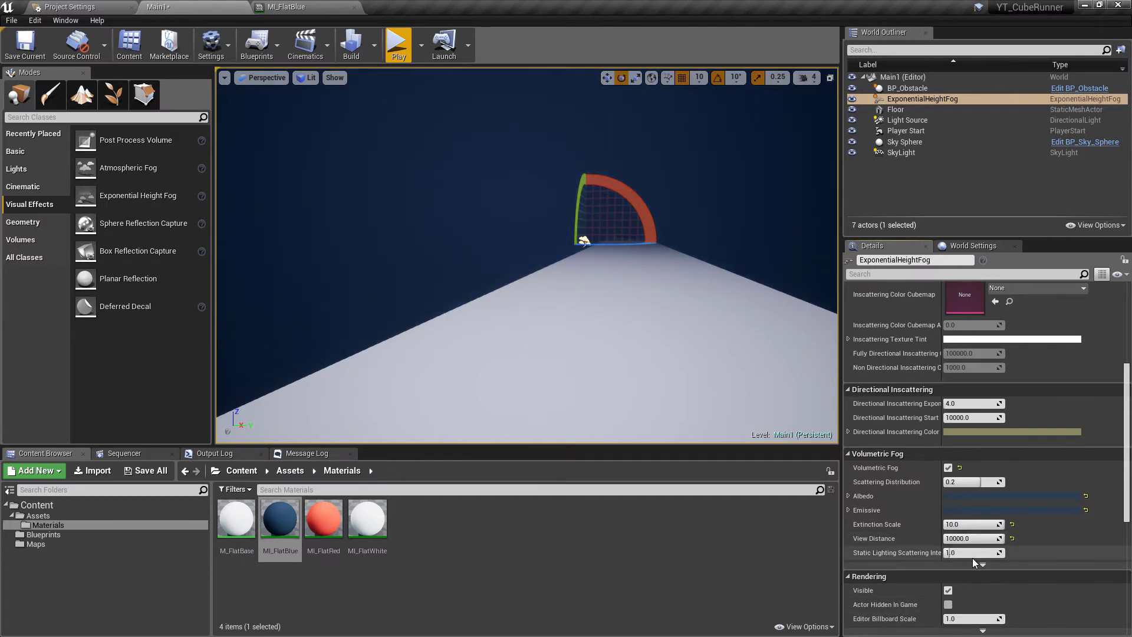
- Play-test the level with the dark blue fog, steering the cube right and left near the obstacle, and stop the session
{"action": "left_click", "coordinate": [403, 47]}
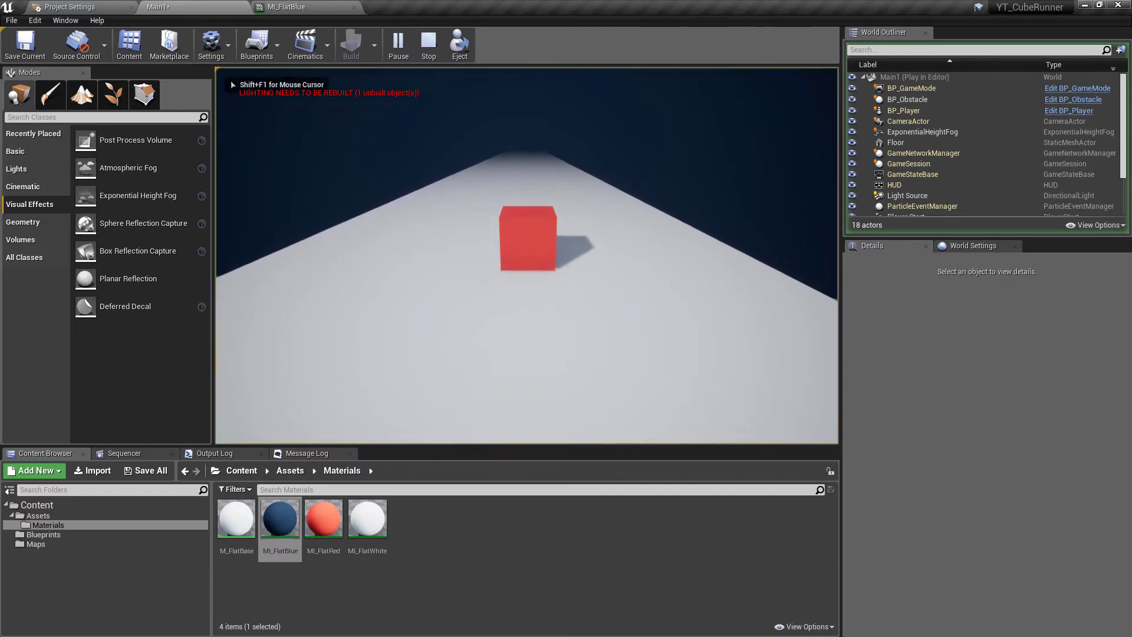
{"action": "key", "text": "d"}
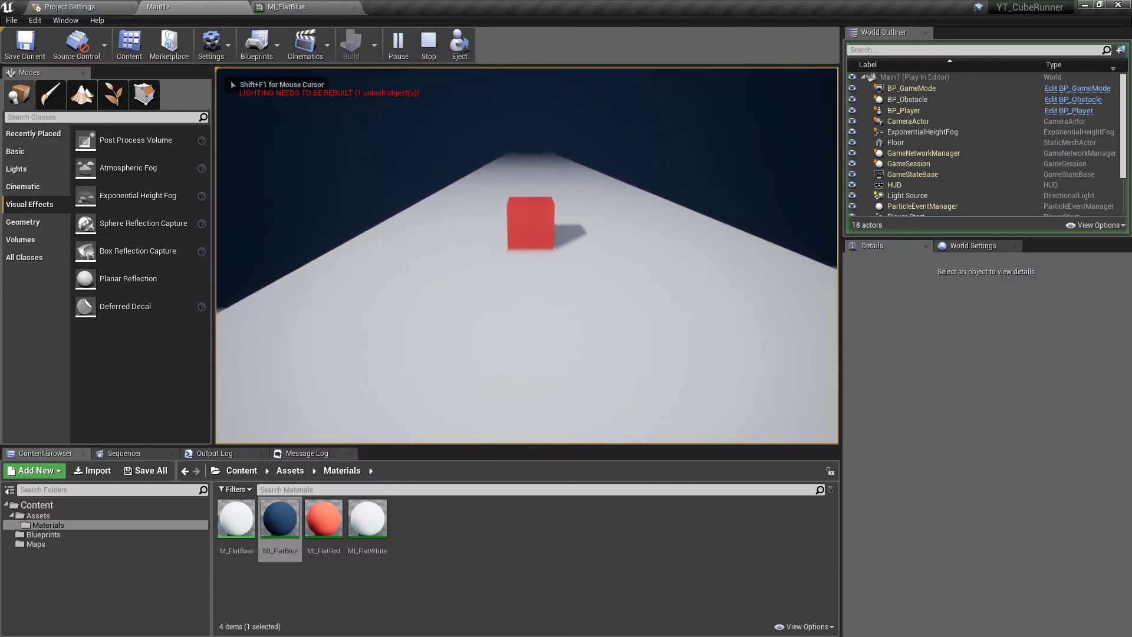
{"action": "key", "text": "a"}
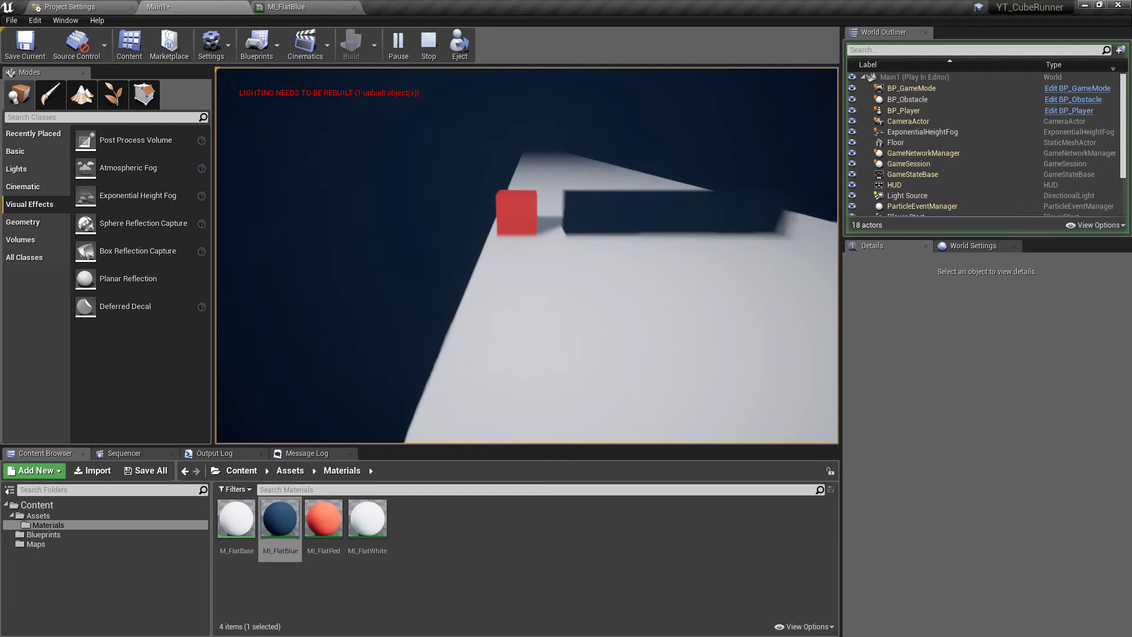
{"action": "key", "text": "d"}
{"action": "key", "text": "Escape"}
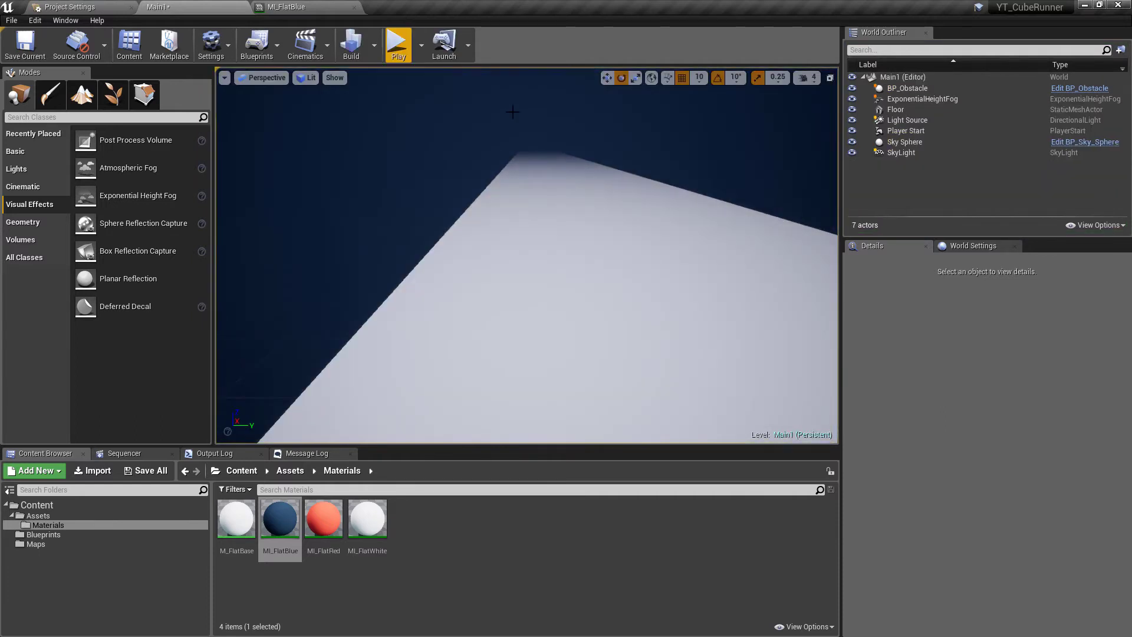
- Run three more short play-tests to check how the fog hides the far end of the floor
{"action": "left_click", "coordinate": [399, 44]}
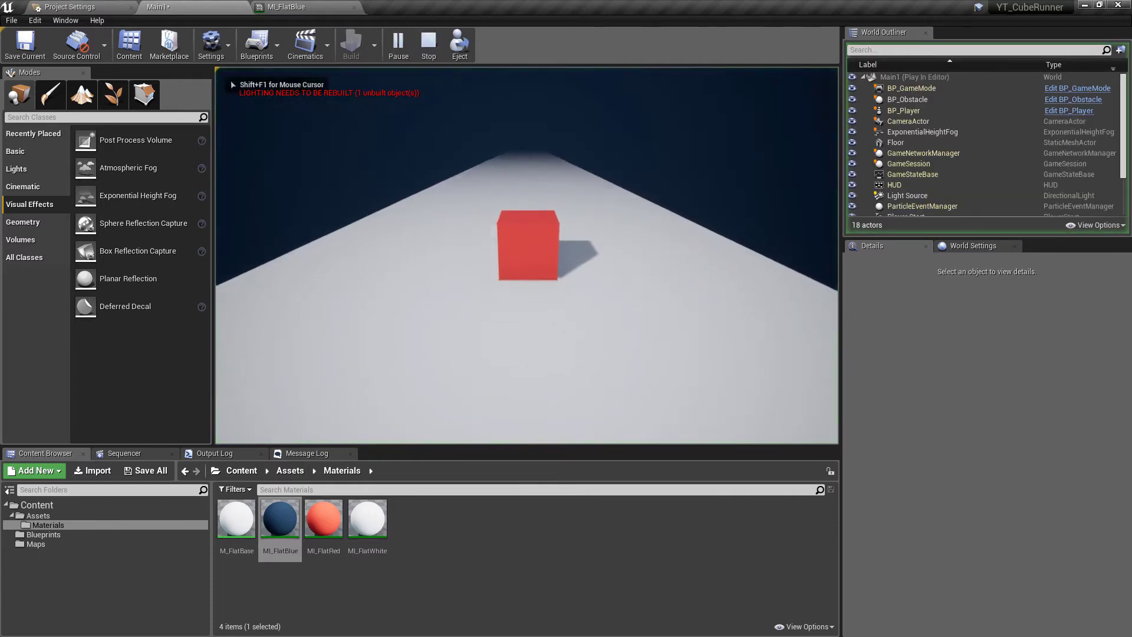
{"action": "key", "text": "Escape"}
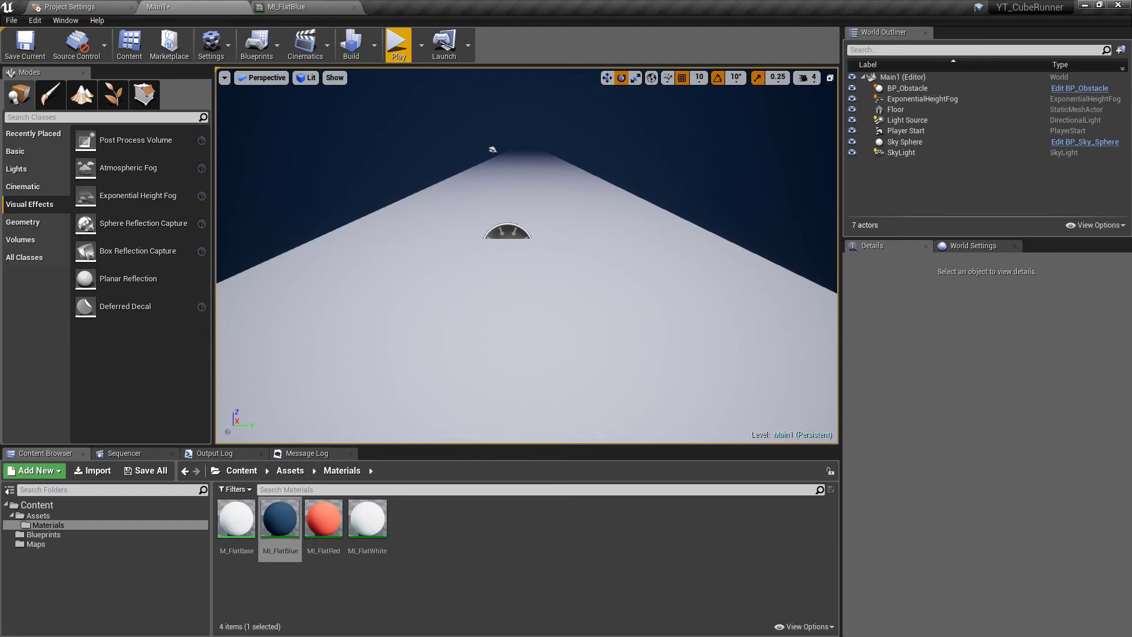
{"action": "left_click", "coordinate": [399, 46]}
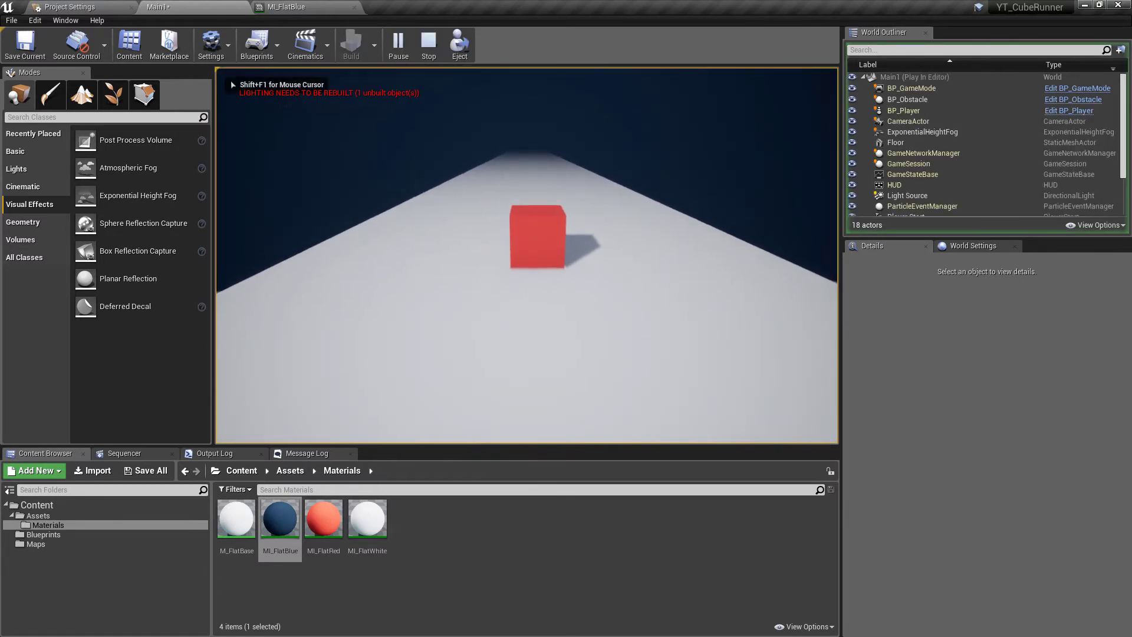
{"action": "key", "text": "Escape"}
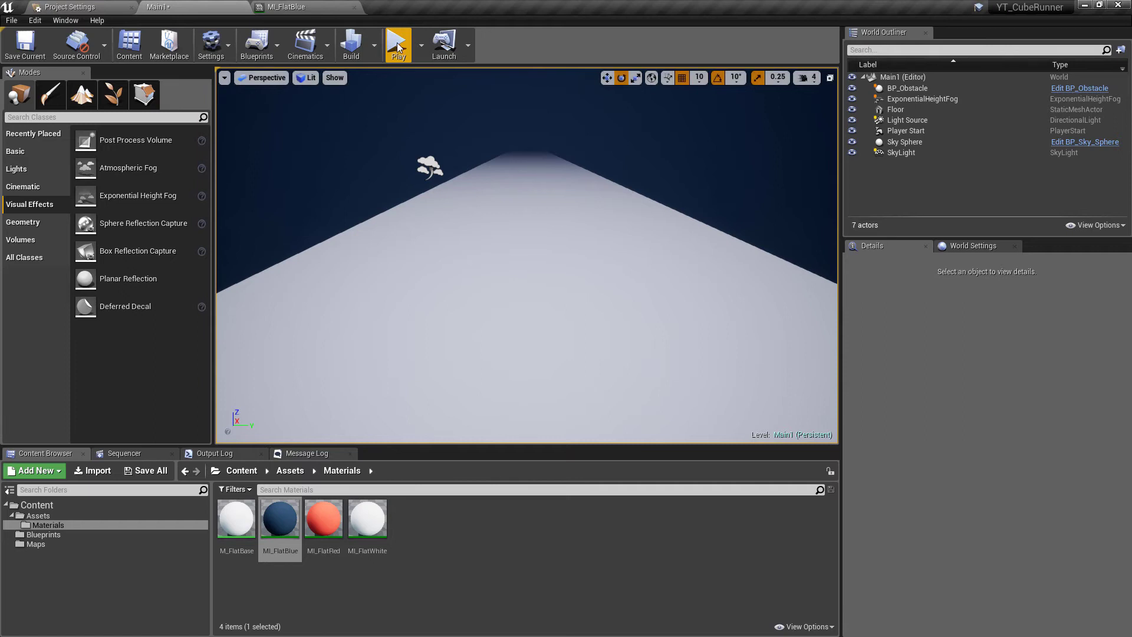
{"action": "key", "text": "alt+p"}
{"action": "key", "text": "Escape"}
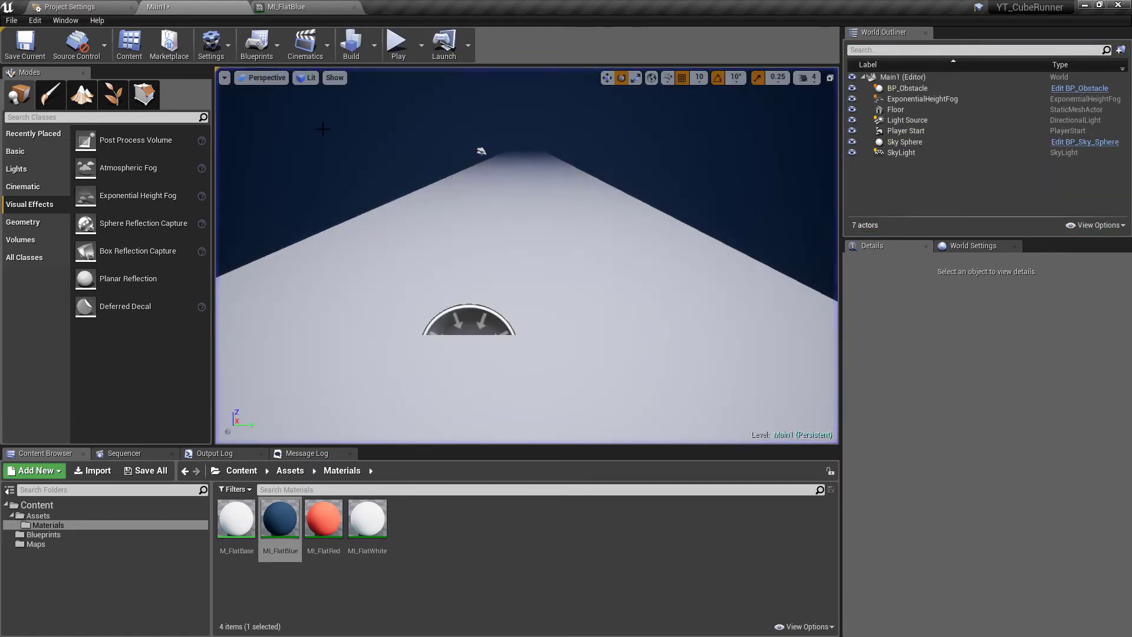
- Build only the level's lighting, and run a short play-test of the rebuilt level
{"action": "left_click", "coordinate": [376, 52]}
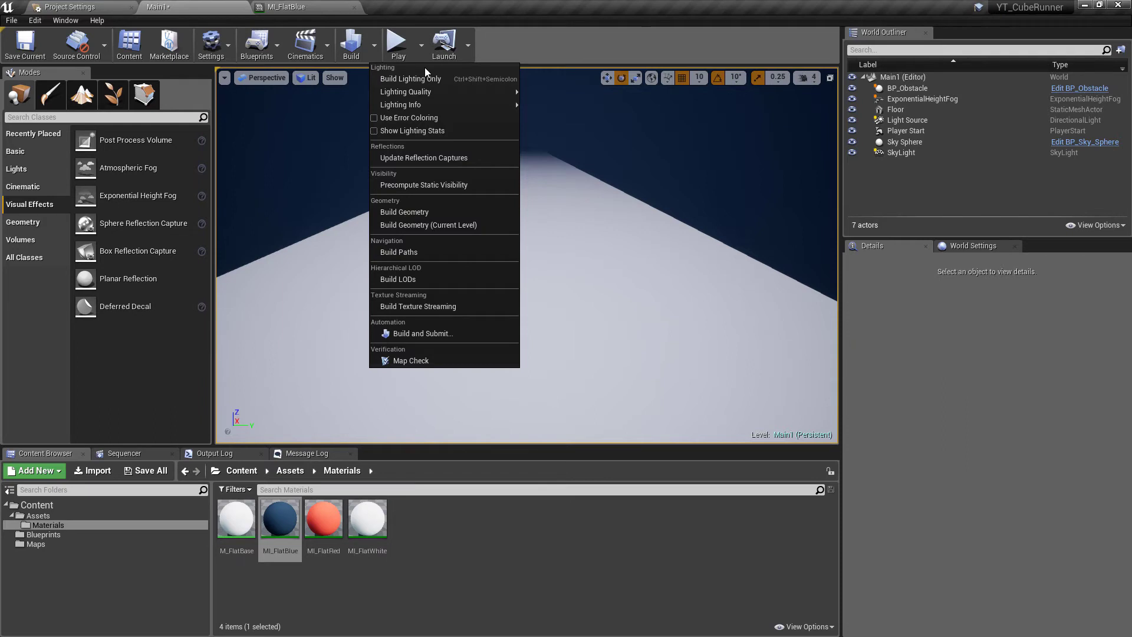
{"action": "mouse_move", "coordinate": [452, 93]}
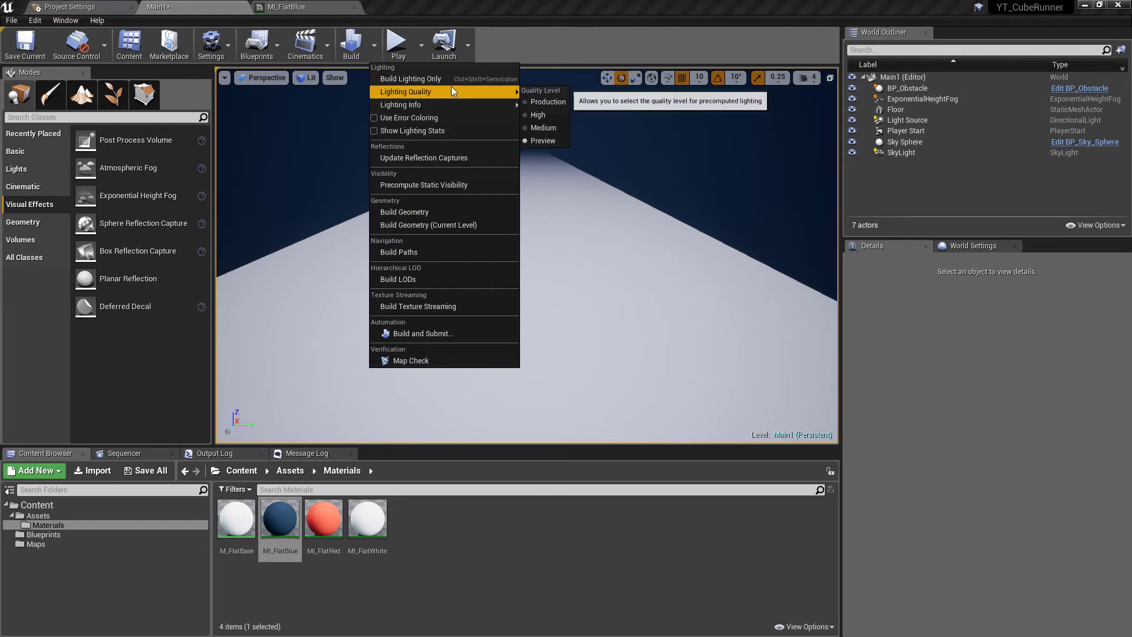
{"action": "left_click", "coordinate": [423, 81]}
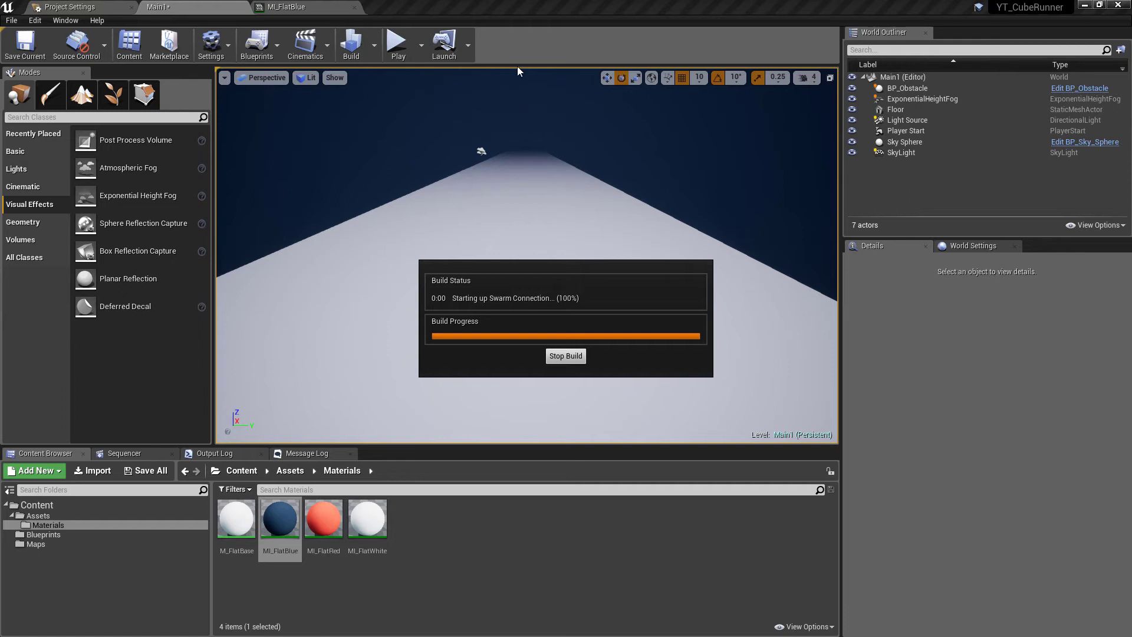
{"action": "left_click", "coordinate": [400, 56]}
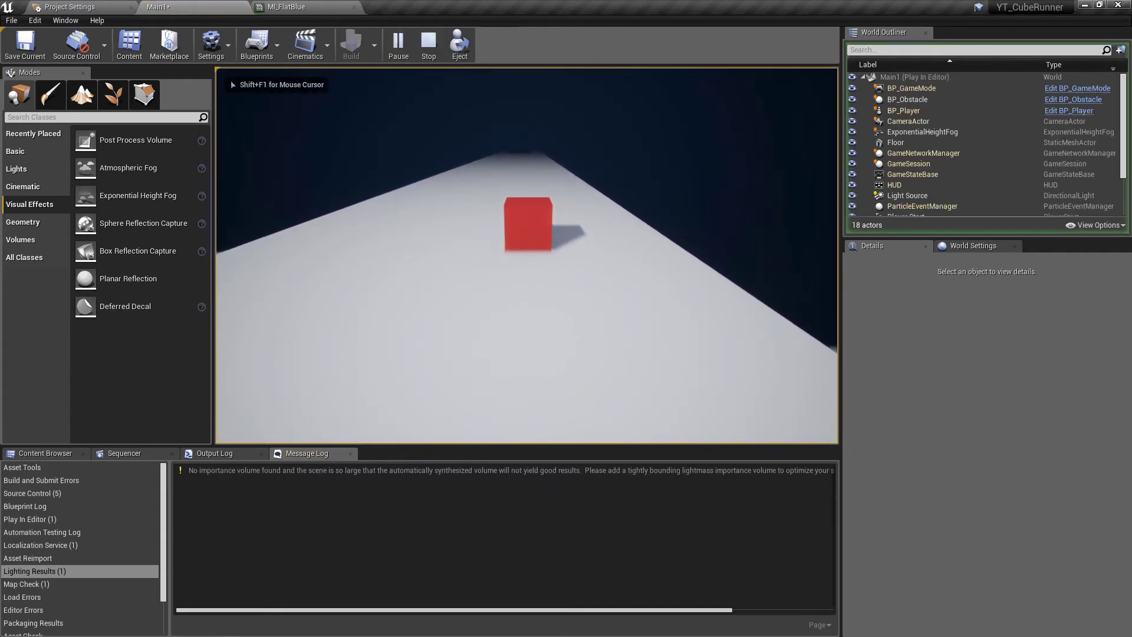
{"action": "key", "text": "Escape"}
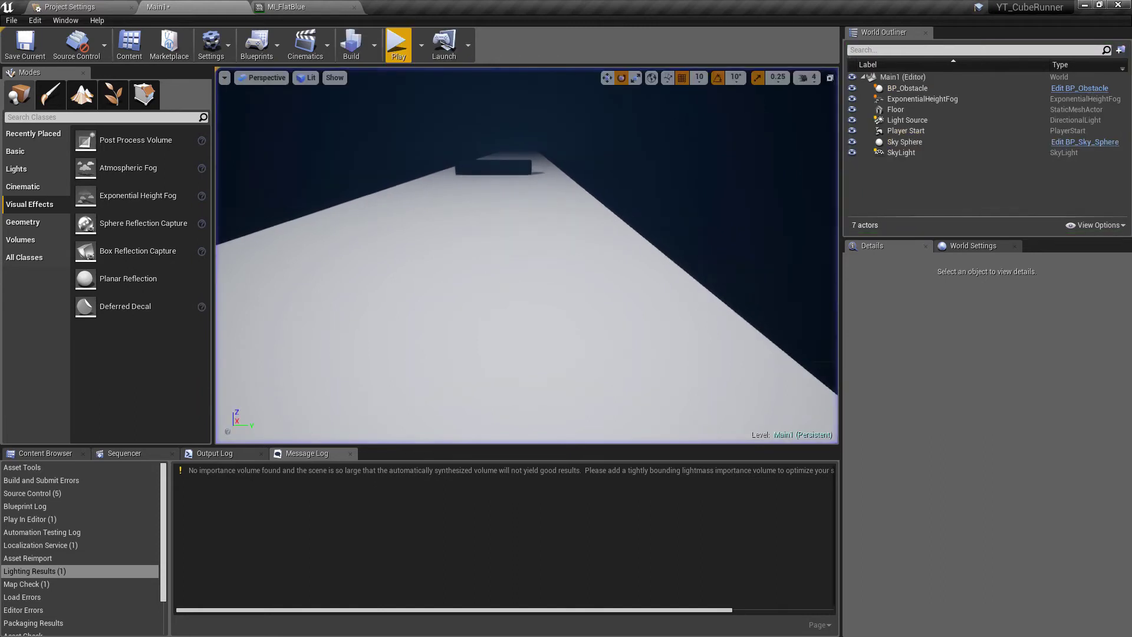
- Move the obstacle back along the floor towards the player start, to X 4150
{"action": "right_click_drag", "start_coordinate": [506, 135], "coordinate": [495, 195]}
{"action": "right_click_drag", "start_coordinate": [361, 407], "coordinate": [568, 127]}
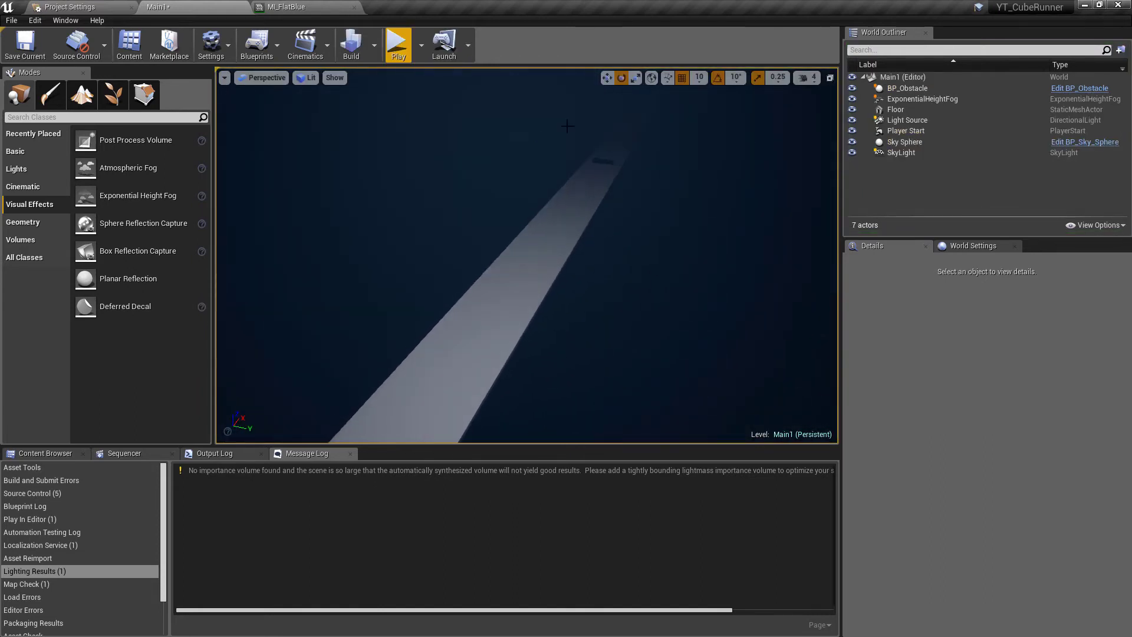
{"action": "left_click", "coordinate": [602, 162]}
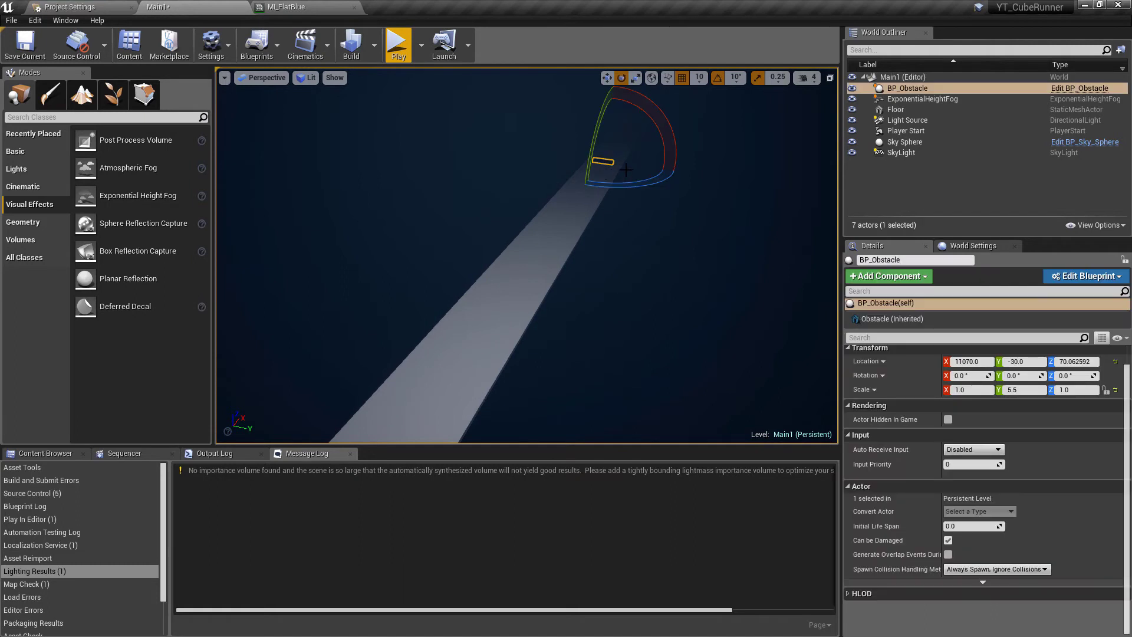
{"action": "key", "text": "w"}
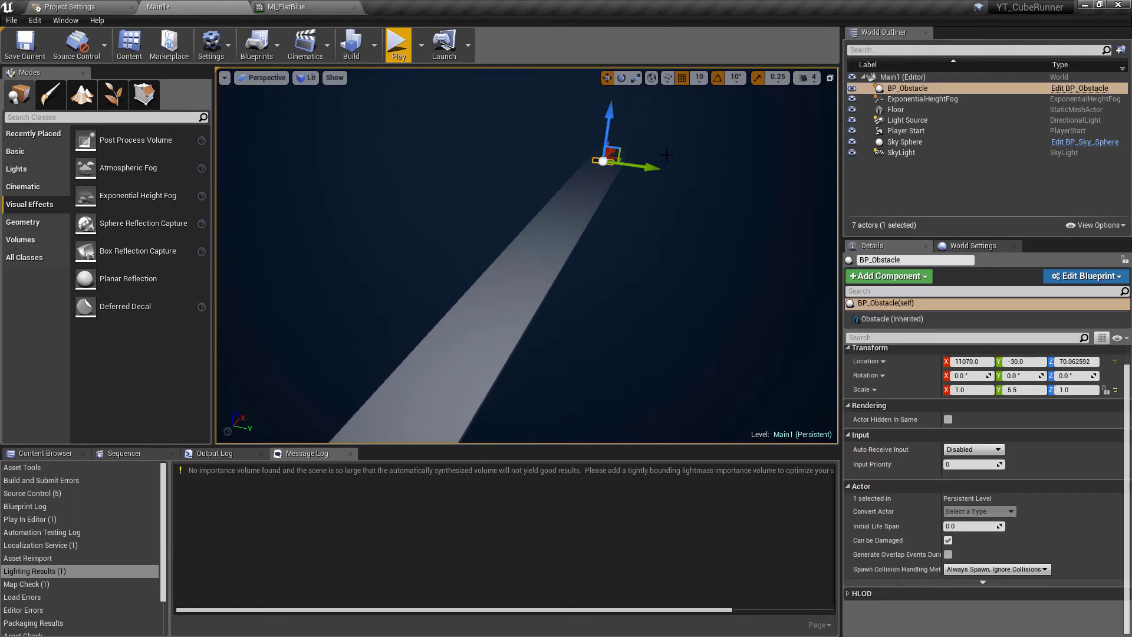
{"action": "left_click_drag", "start_coordinate": [649, 160], "coordinate": [512, 312], "text": "alt"}
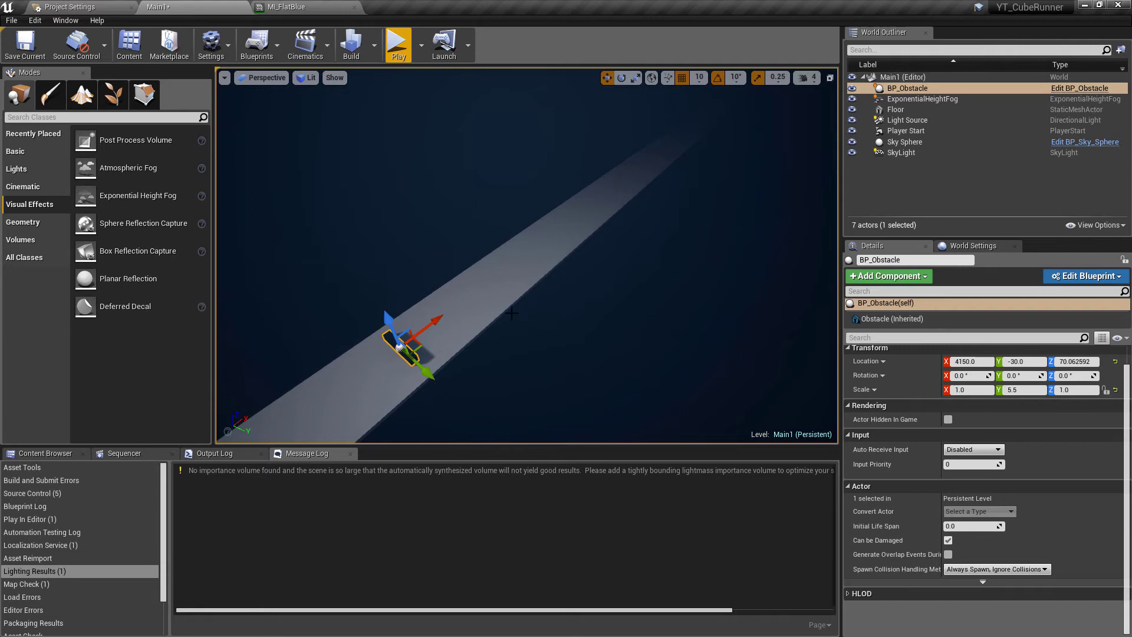
- Set the position grid snap to 100 with snapping enabled, try a sideways shift of the obstacle and undo it
{"action": "left_click", "coordinate": [682, 83]}
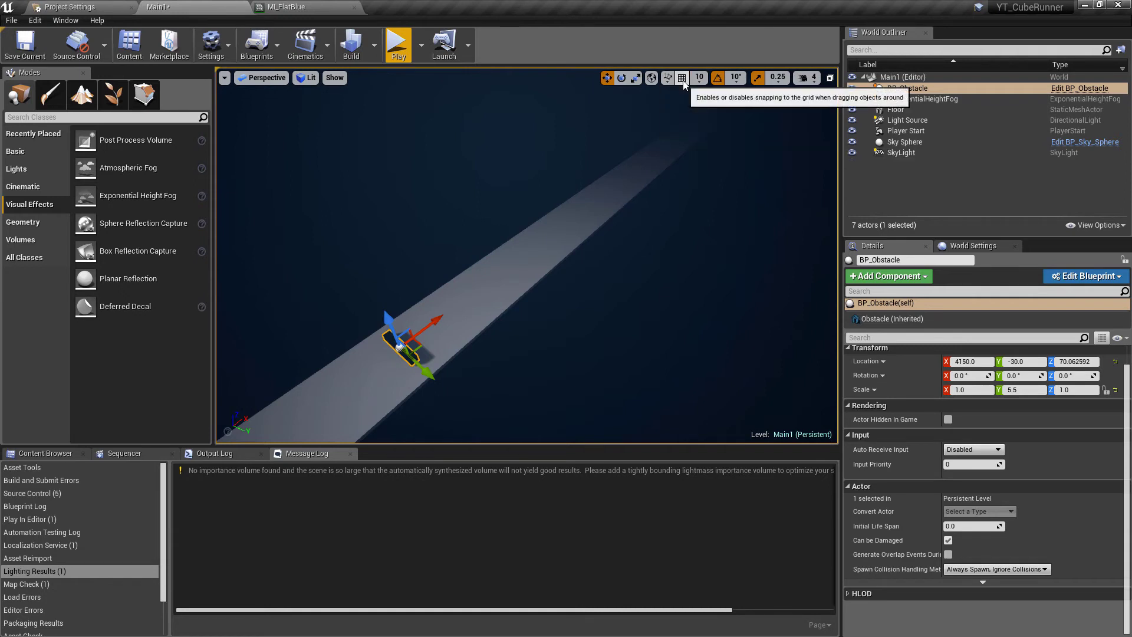
{"action": "left_click", "coordinate": [682, 80]}
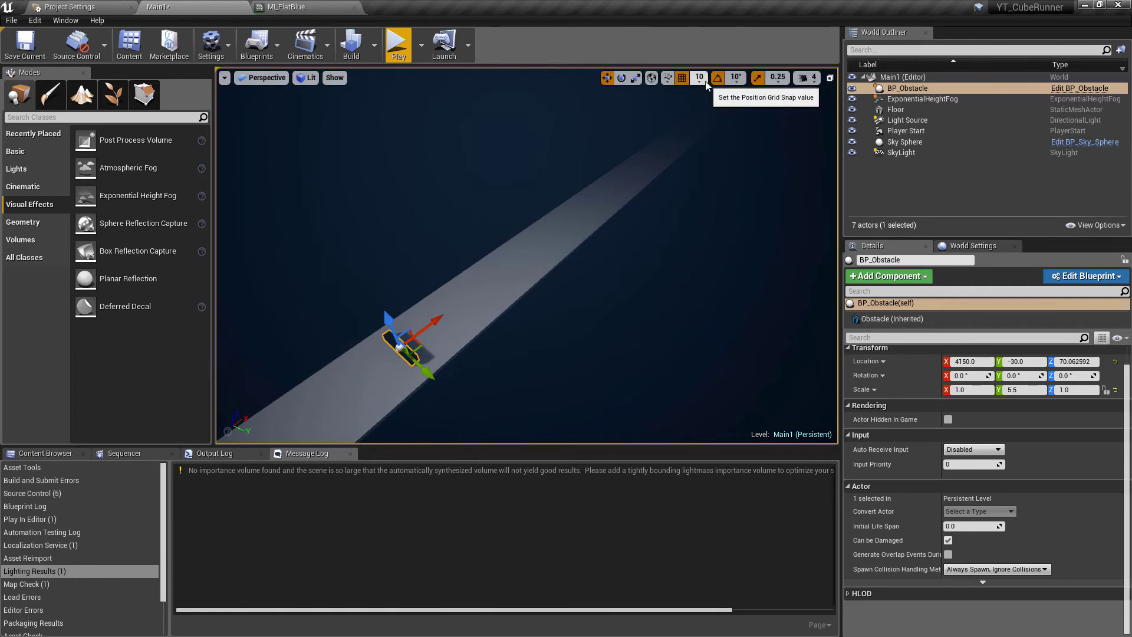
{"action": "left_click", "coordinate": [705, 82]}
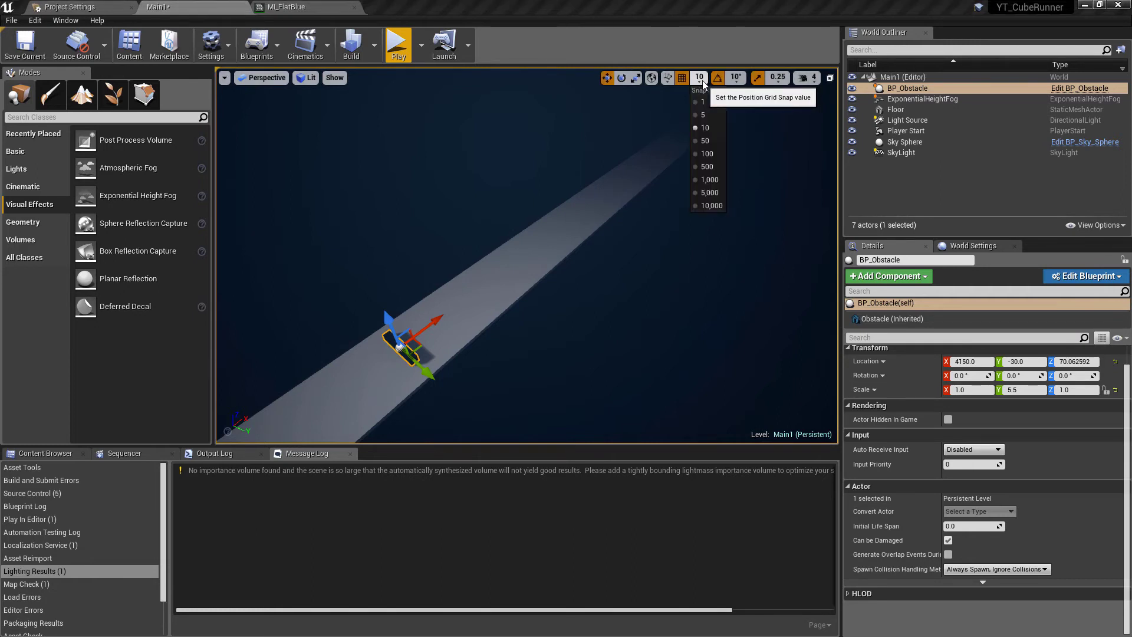
{"action": "left_click", "coordinate": [707, 155]}
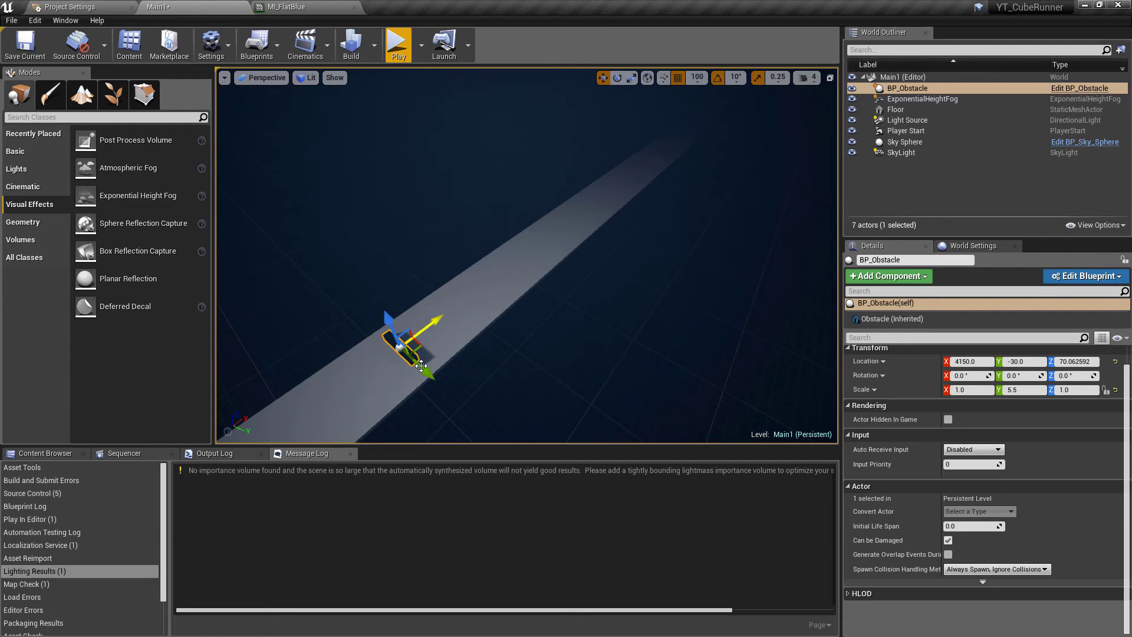
{"action": "mouse_move", "coordinate": [426, 374]}
{"action": "left_mouse_down"}
{"action": "mouse_move", "coordinate": [445, 389]}
{"action": "mouse_move", "coordinate": [430, 372]}
{"action": "left_mouse_up"}
{"action": "key", "text": "ctrl+z"}
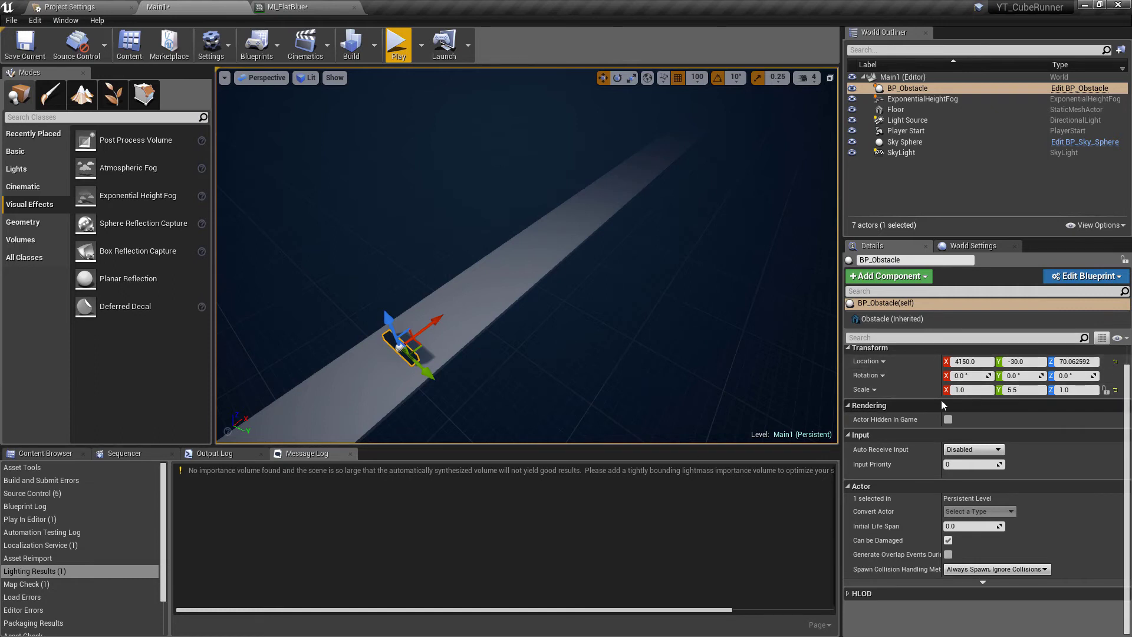
- Set the obstacle's Y scale to 3 and its Y location to 0
{"action": "left_click", "coordinate": [1022, 389]}
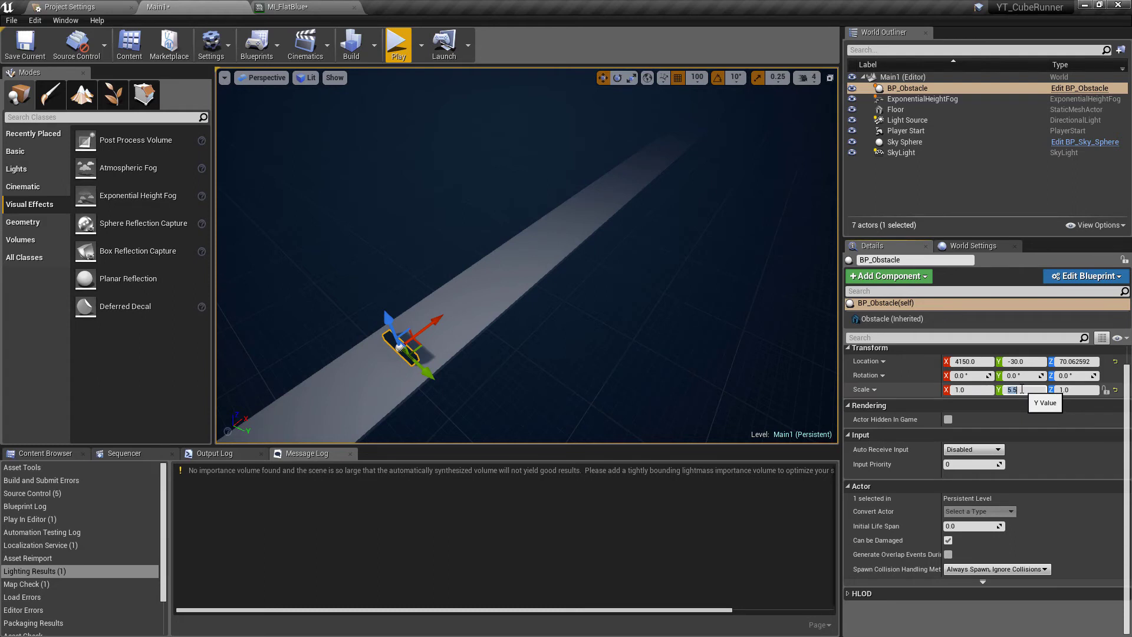
{"action": "type", "text": "3"}
{"action": "key", "text": "Return"}
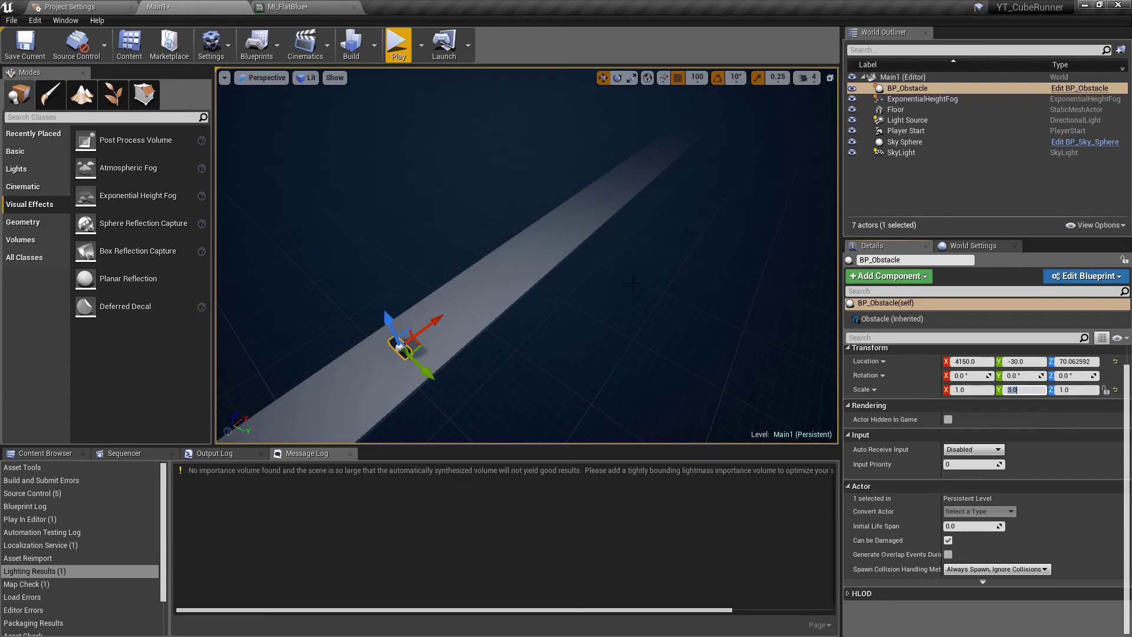
{"action": "key", "text": "f"}
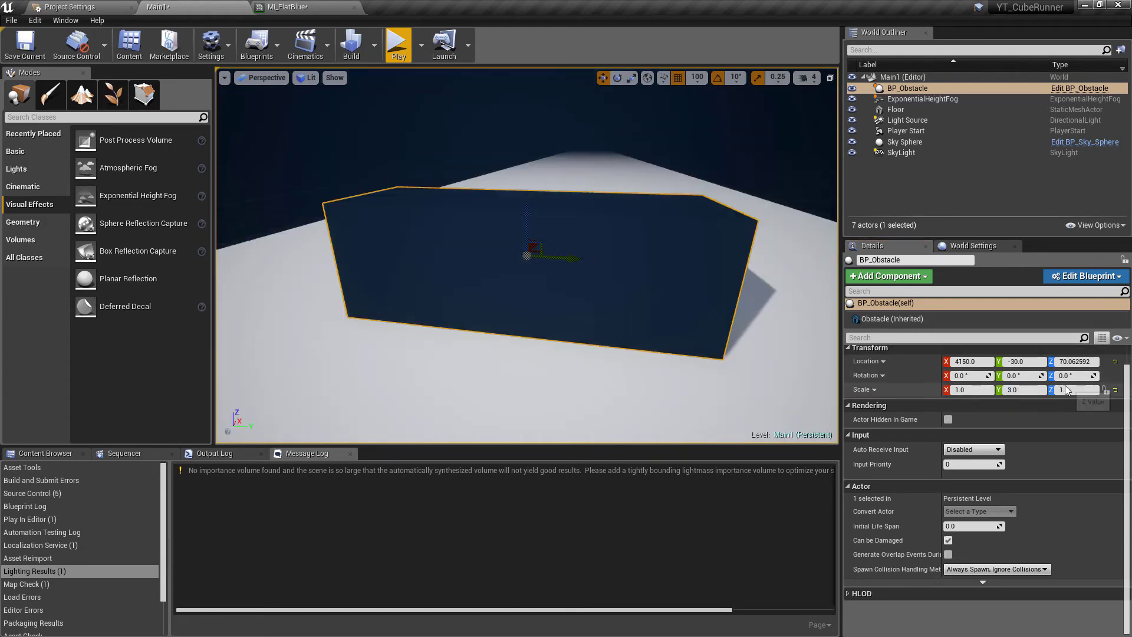
{"action": "left_click", "coordinate": [1023, 362]}
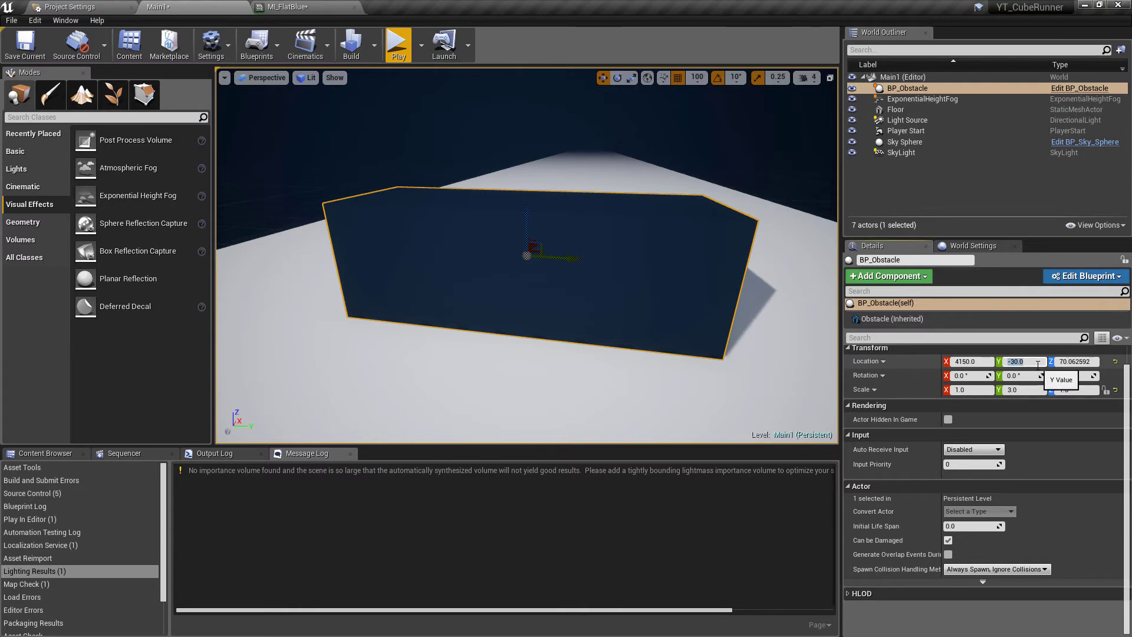
{"action": "type", "text": "0"}
{"action": "key", "text": "Return"}
{"action": "scroll", "coordinate": [624, 263], "scroll_direction": "down", "scroll_amount": 6}
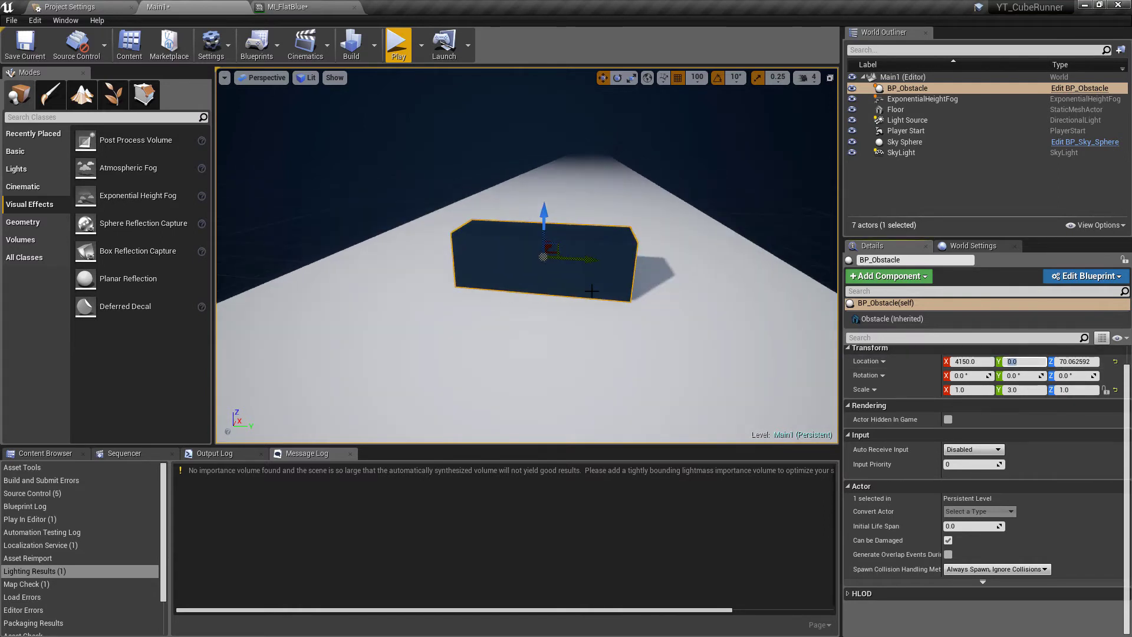
- Shift the obstacle sideways to Y -300 and place a duplicate across the floor at Y 300
{"action": "left_click_drag", "start_coordinate": [569, 242], "coordinate": [475, 272], "text": "alt"}
{"action": "right_click_drag", "start_coordinate": [387, 301], "coordinate": [366, 295]}
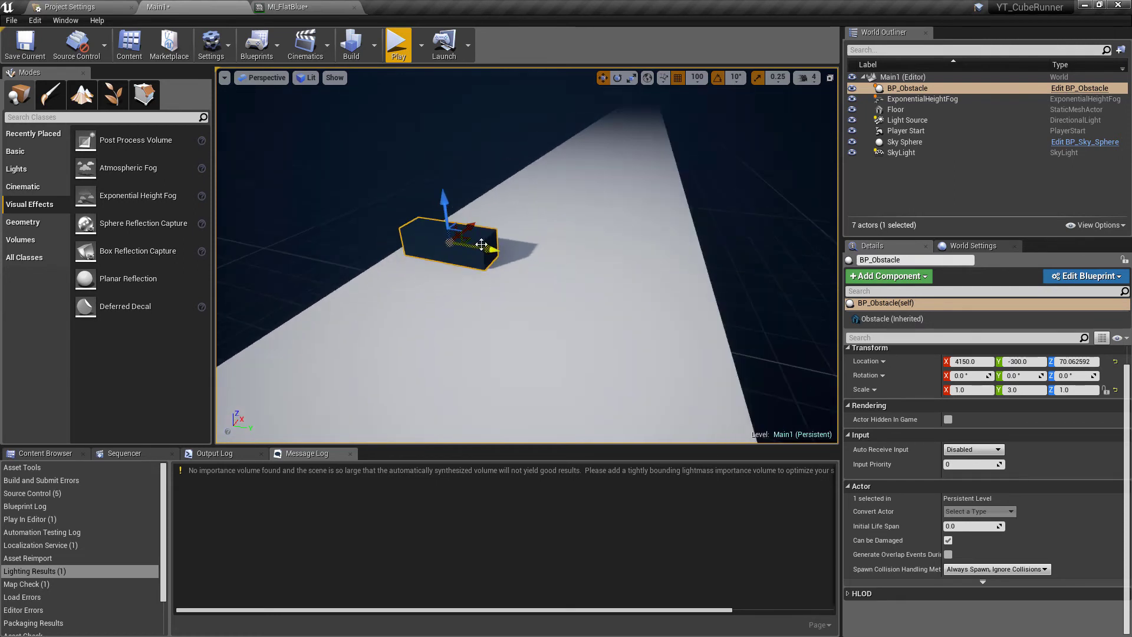
{"action": "left_click_drag", "start_coordinate": [494, 251], "coordinate": [678, 273], "text": "alt"}
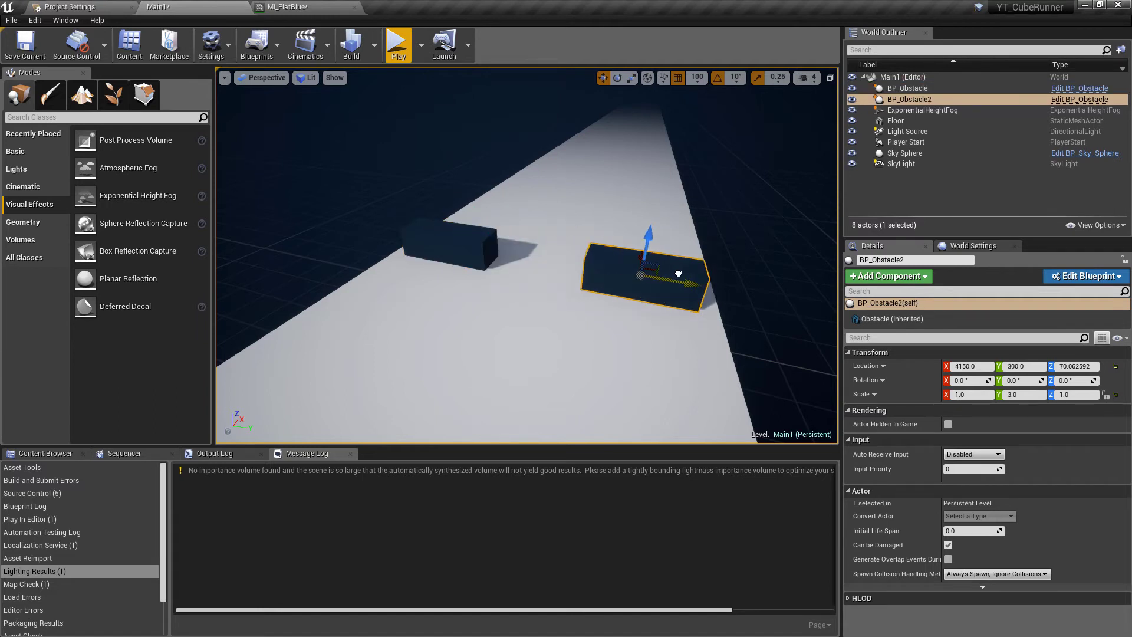
{"action": "right_click_drag", "start_coordinate": [625, 322], "coordinate": [640, 236]}
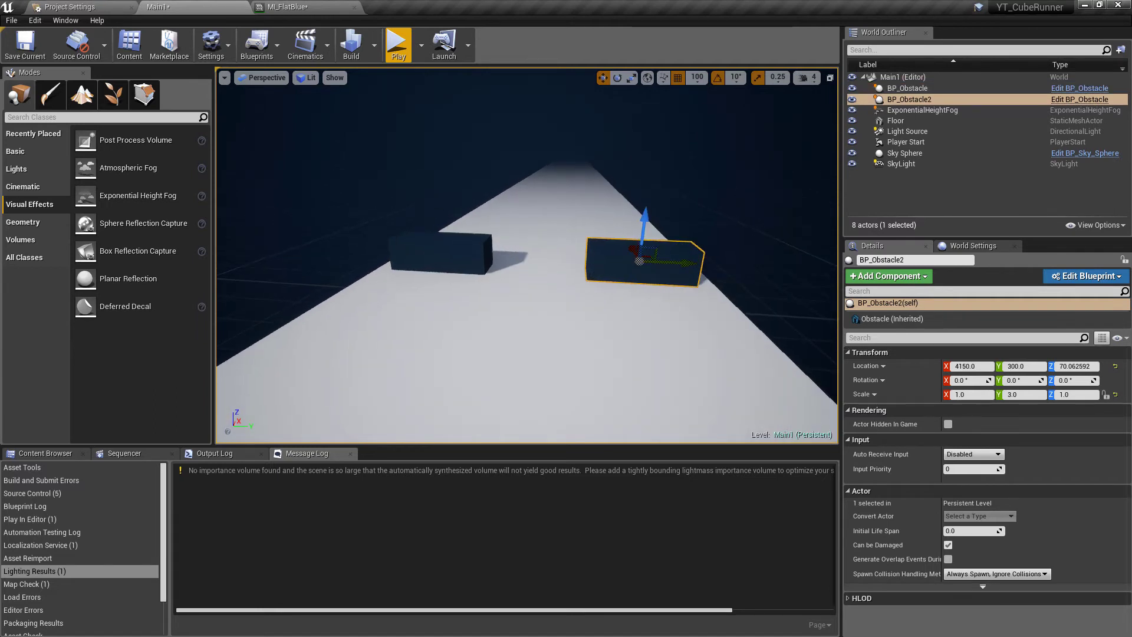
- Inspect the placement of both obstacles and briefly play-test the level with the gap between them
{"action": "left_click_drag", "start_coordinate": [453, 252], "coordinate": [472, 253], "text": "alt"}
{"action": "left_click_drag", "start_coordinate": [559, 289], "coordinate": [519, 283], "text": "alt"}
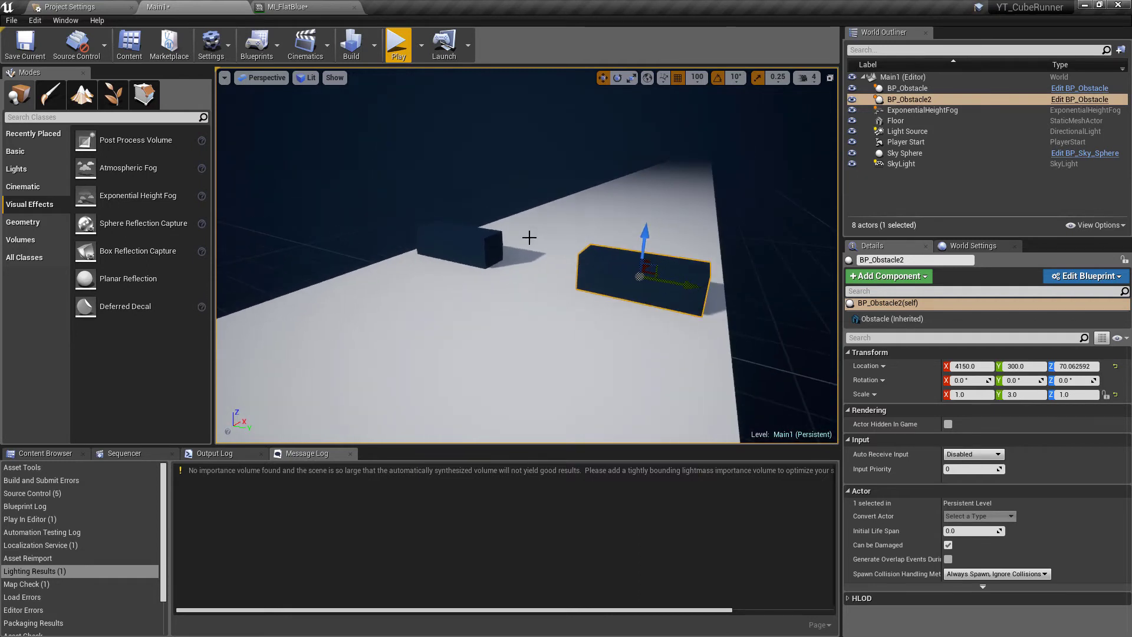
{"action": "right_click_drag", "start_coordinate": [530, 237], "coordinate": [519, 238]}
{"action": "left_click", "coordinate": [476, 255]}
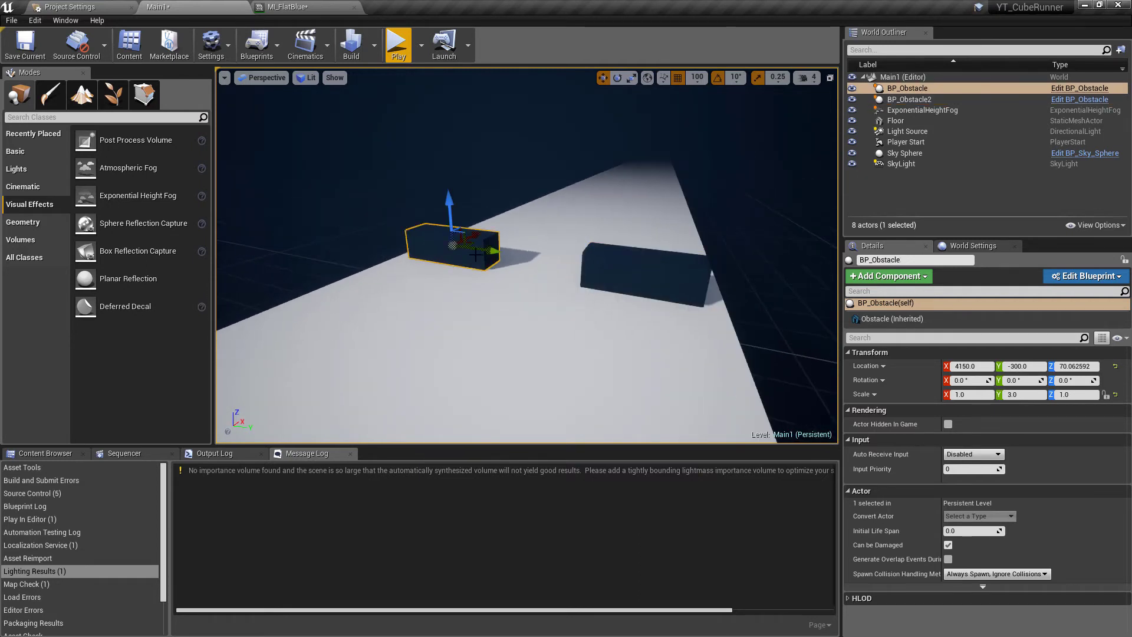
{"action": "left_click", "coordinate": [643, 263]}
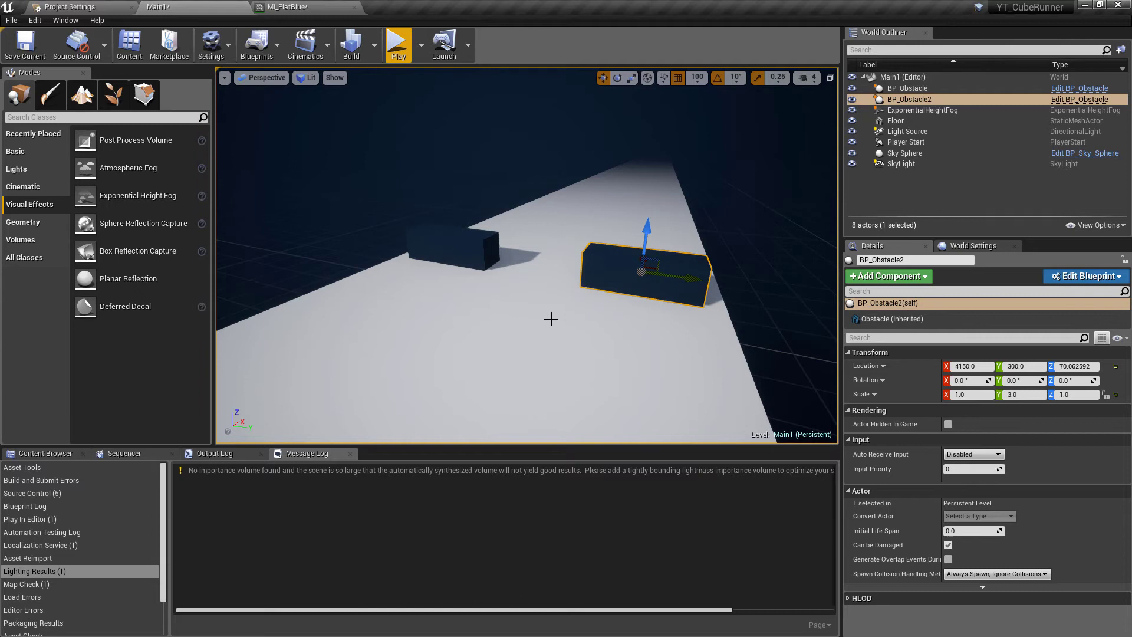
{"action": "left_click_drag", "start_coordinate": [550, 319], "coordinate": [523, 205], "text": "alt"}
{"action": "left_click", "coordinate": [400, 55]}
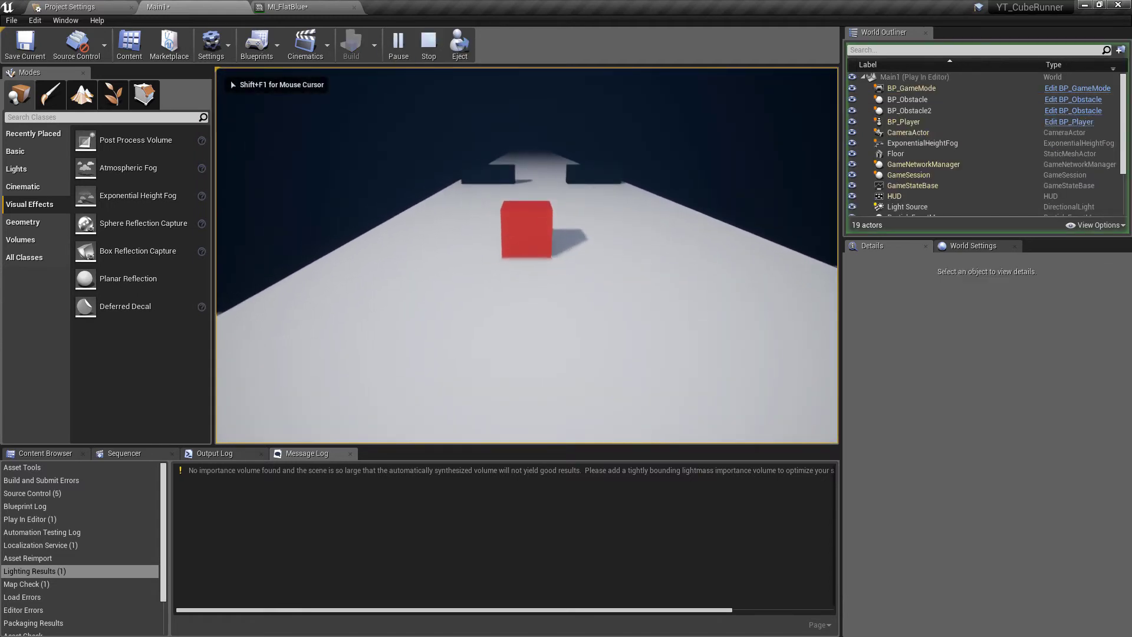
{"action": "key", "text": "Escape"}
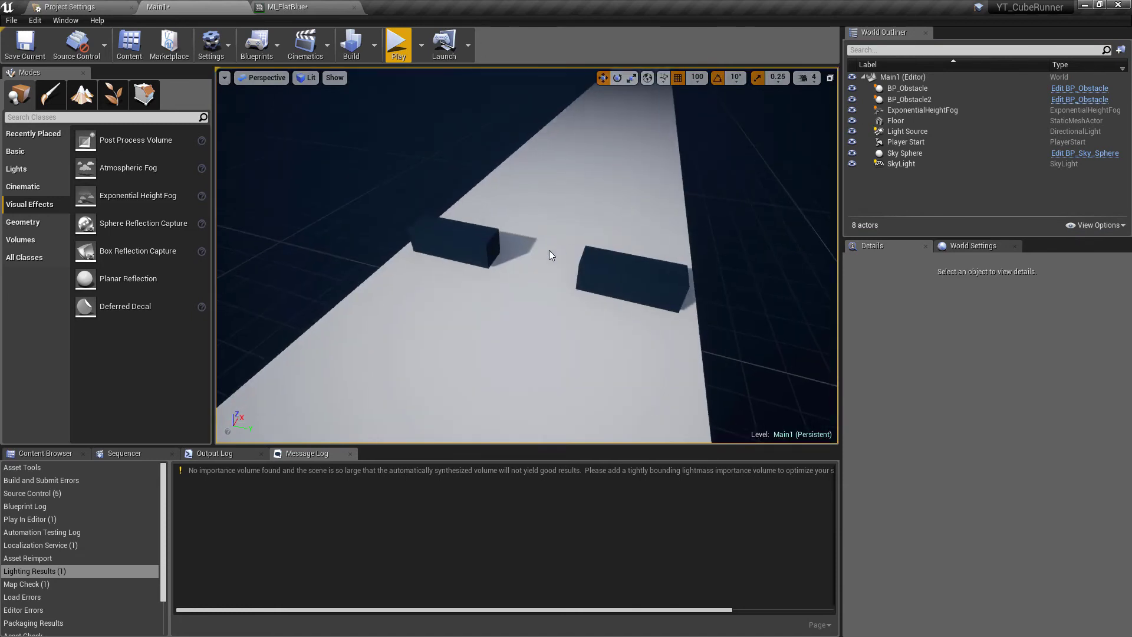
{"action": "left_click", "coordinate": [474, 251]}
{"action": "key", "text": "f"}
{"action": "left_click", "coordinate": [570, 297], "text": "ctrl"}
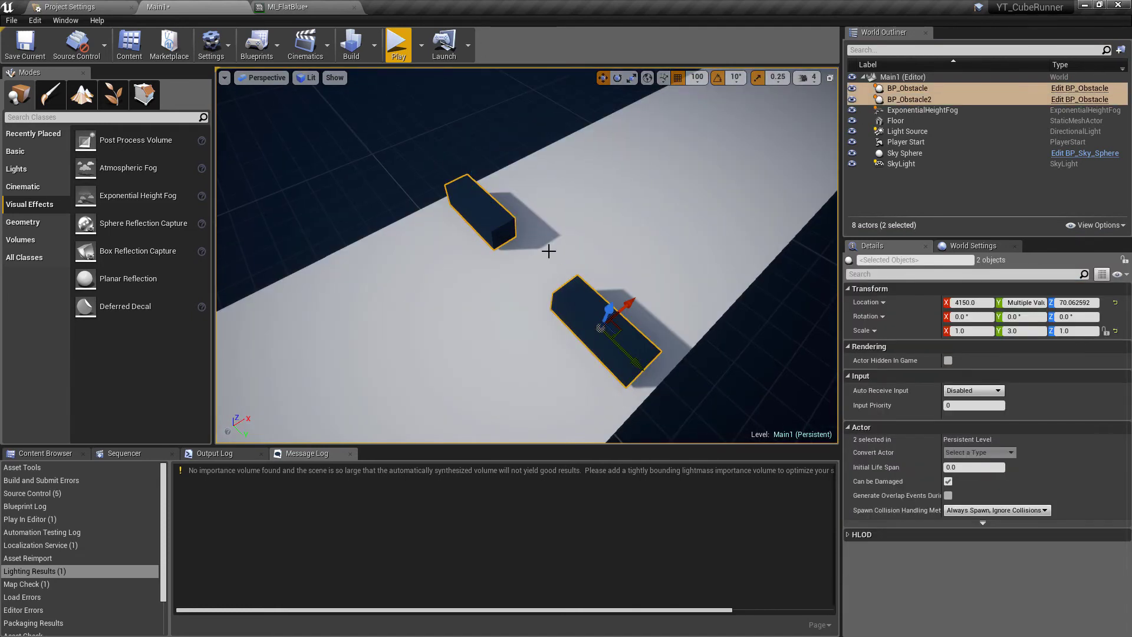
{"action": "left_click", "coordinate": [495, 233]}
{"action": "left_click_drag", "start_coordinate": [513, 190], "coordinate": [604, 145], "text": "alt"}
{"action": "key", "text": "ctrl+z"}
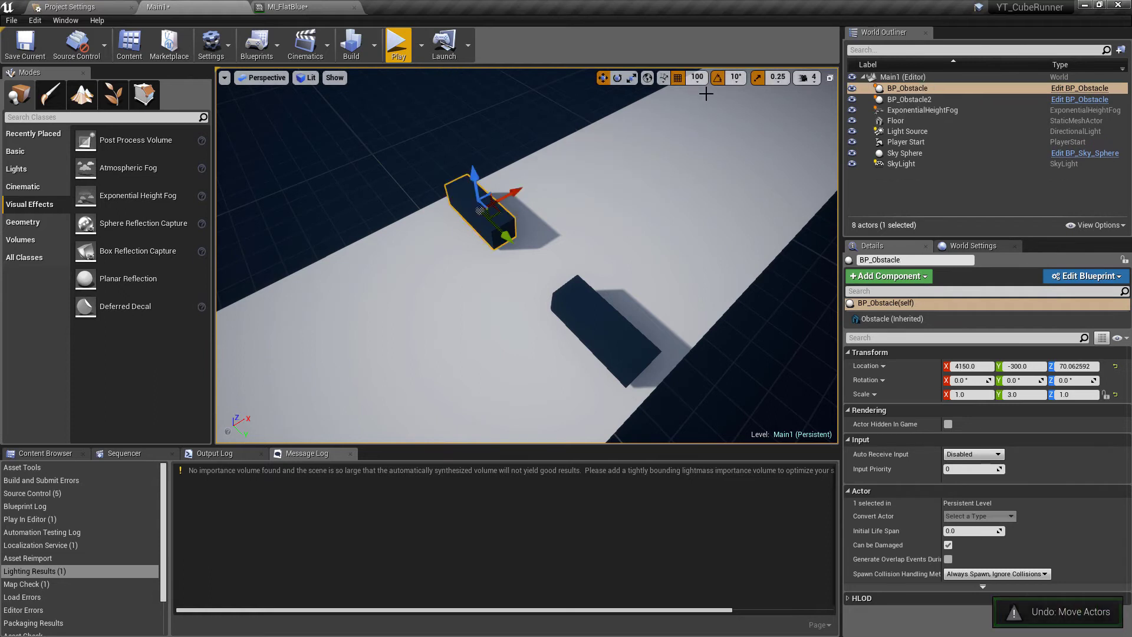
- Set the position grid snap to 1,000 and duplicate the Y -300 obstacle along the floor at X 5150, 6150, 7150 and 8150
{"action": "left_click", "coordinate": [698, 77]}
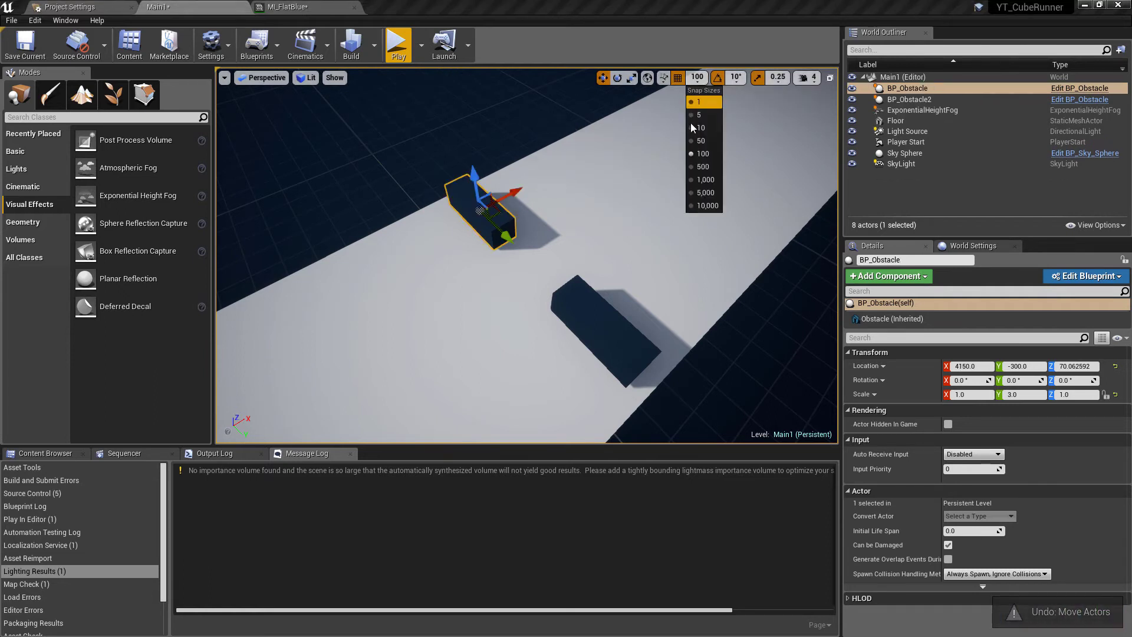
{"action": "left_click", "coordinate": [705, 179]}
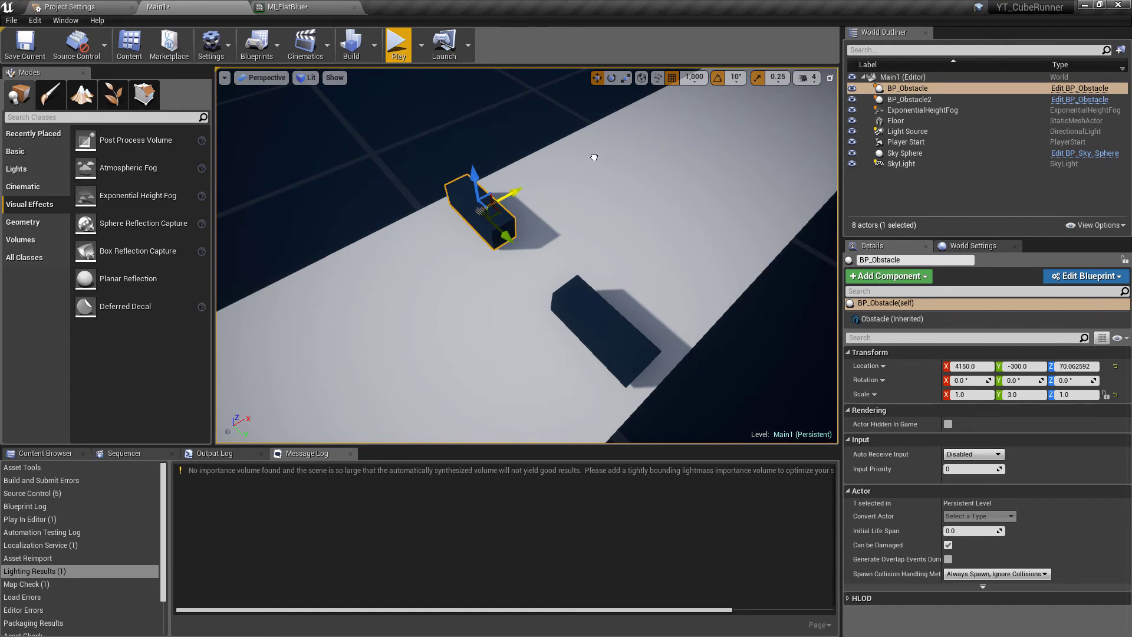
{"action": "left_click_drag", "start_coordinate": [594, 157], "coordinate": [696, 143], "text": "alt"}
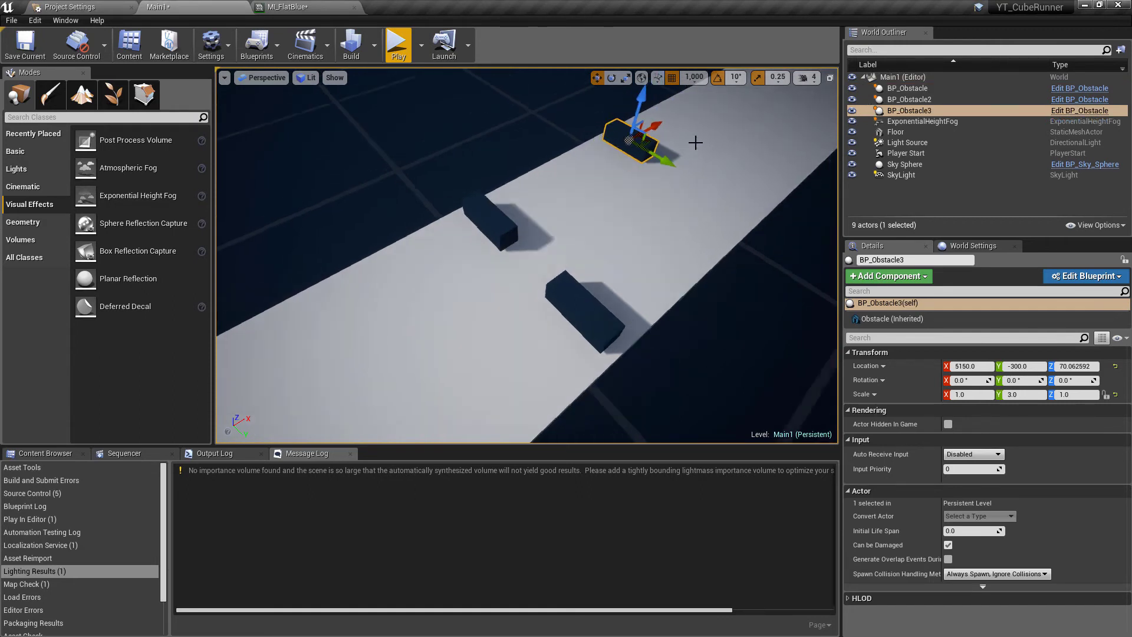
{"action": "scroll", "coordinate": [696, 142], "scroll_direction": "down", "scroll_amount": 4}
{"action": "left_click_drag", "start_coordinate": [620, 170], "coordinate": [721, 121], "text": "alt"}
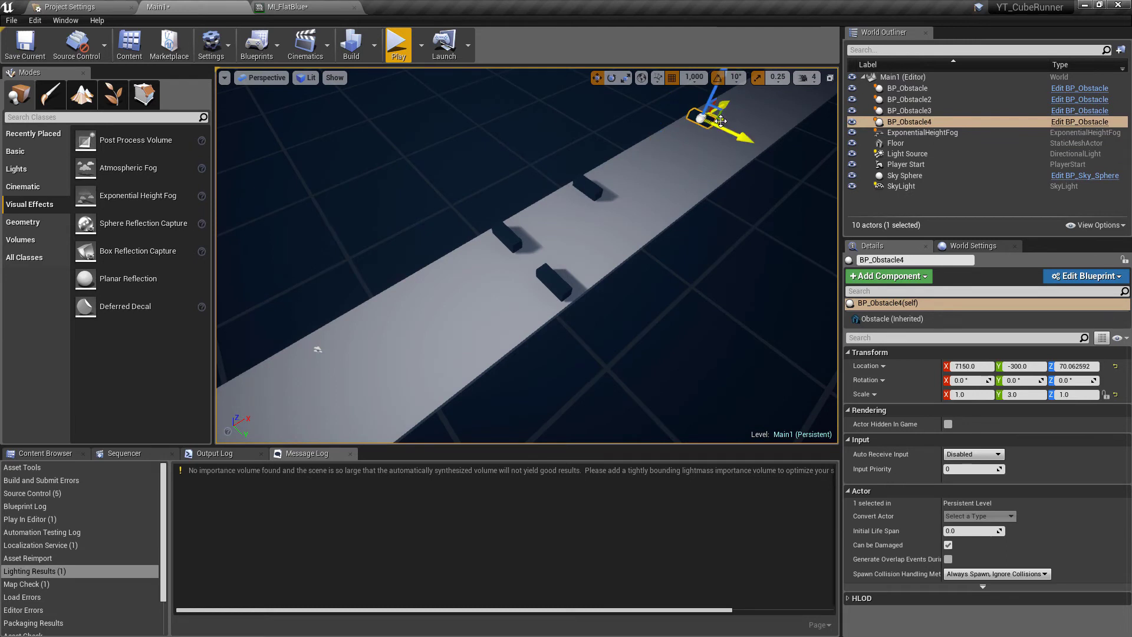
{"action": "key", "text": "ctrl+z"}
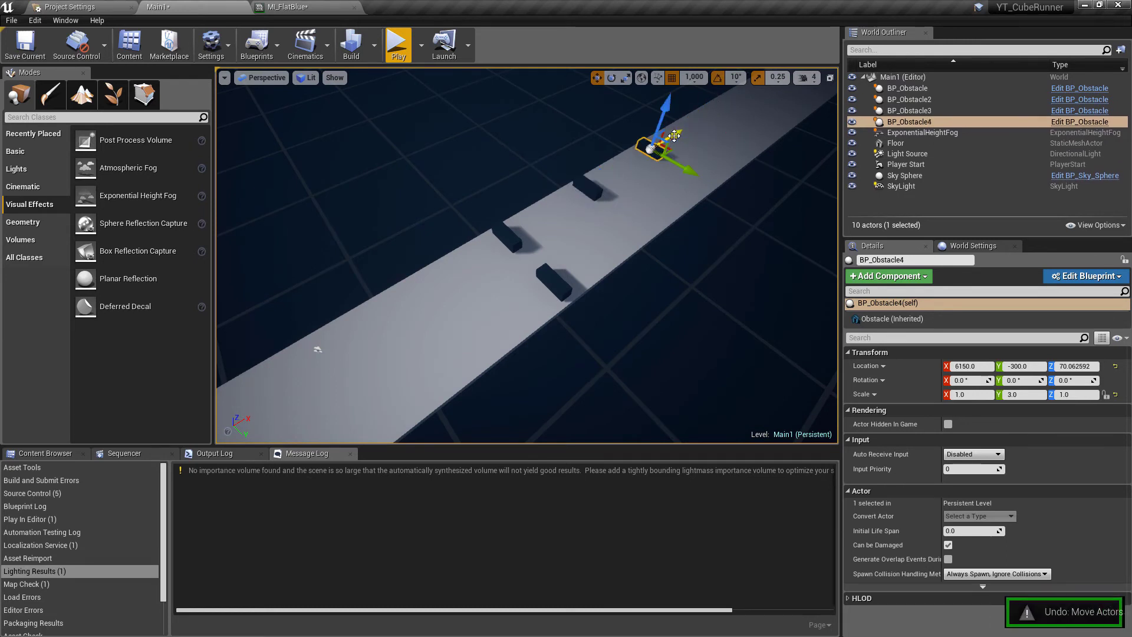
{"action": "left_click_drag", "start_coordinate": [675, 135], "coordinate": [748, 92], "text": "alt"}
{"action": "mouse_move", "coordinate": [748, 91]}
{"action": "right_mouse_down"}
{"action": "mouse_move", "coordinate": [825, 93]}
{"action": "mouse_move", "coordinate": [760, 101]}
{"action": "right_mouse_up"}
- With a position snap of 100, move the X 5150 obstacle toward mid-floor, the X 7150 one to Y 0 and the X 8150 one to Y 300
{"action": "left_click", "coordinate": [695, 77]}
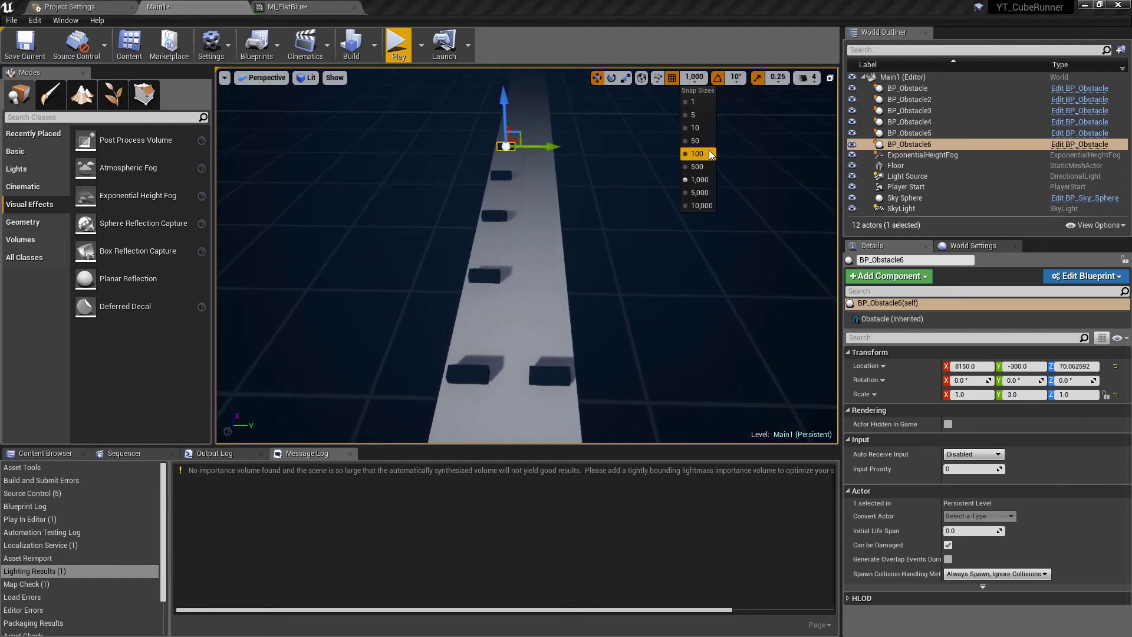
{"action": "left_click", "coordinate": [697, 154]}
{"action": "left_click", "coordinate": [506, 276]}
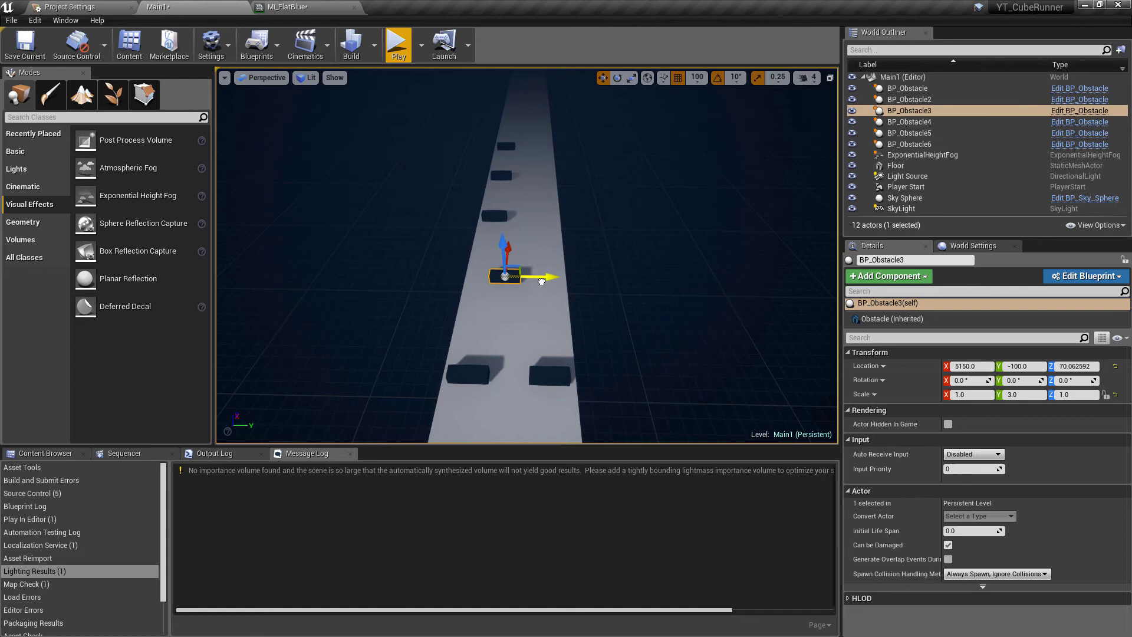
{"action": "left_click_drag", "start_coordinate": [541, 282], "coordinate": [551, 279]}
{"action": "left_click", "coordinate": [502, 175]}
{"action": "left_click_drag", "start_coordinate": [541, 177], "coordinate": [592, 149]}
{"action": "left_click", "coordinate": [519, 144]}
{"action": "left_click", "coordinate": [504, 145]}
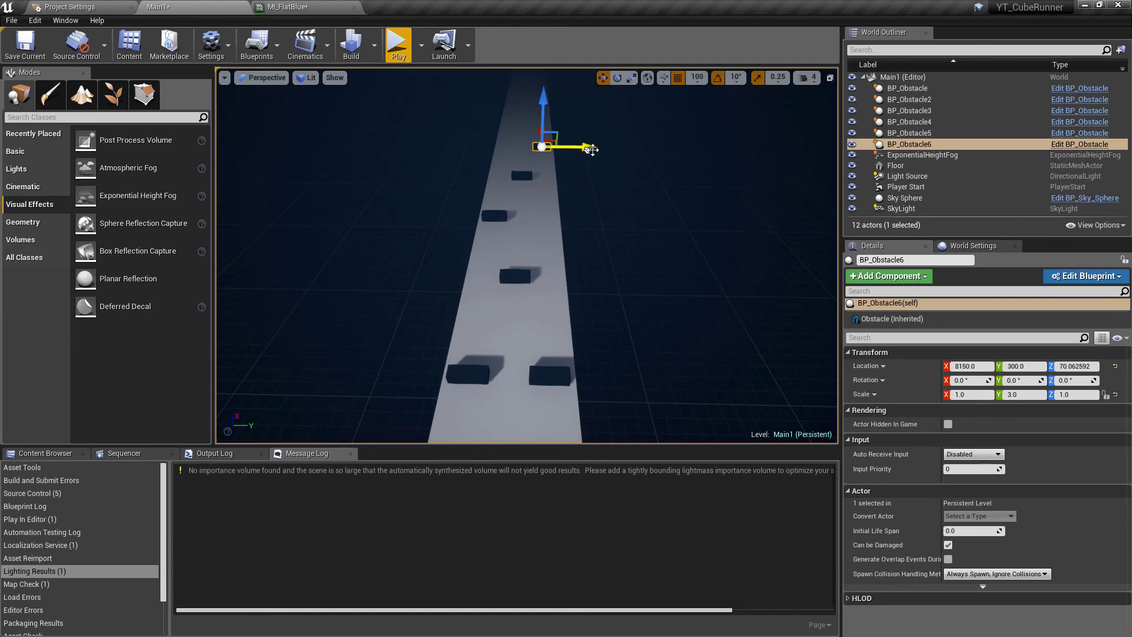
- Play-test the level, steering the cube through the staggered obstacles
{"action": "left_click", "coordinate": [398, 44]}
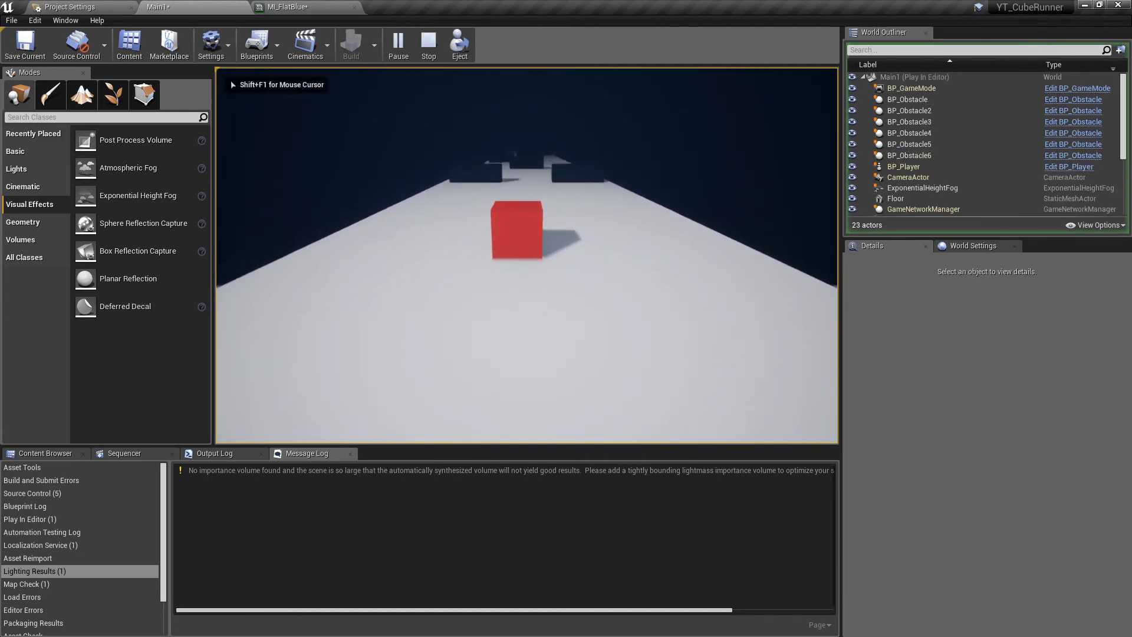
{"action": "key", "text": "d"}
{"action": "key", "text": "a"}
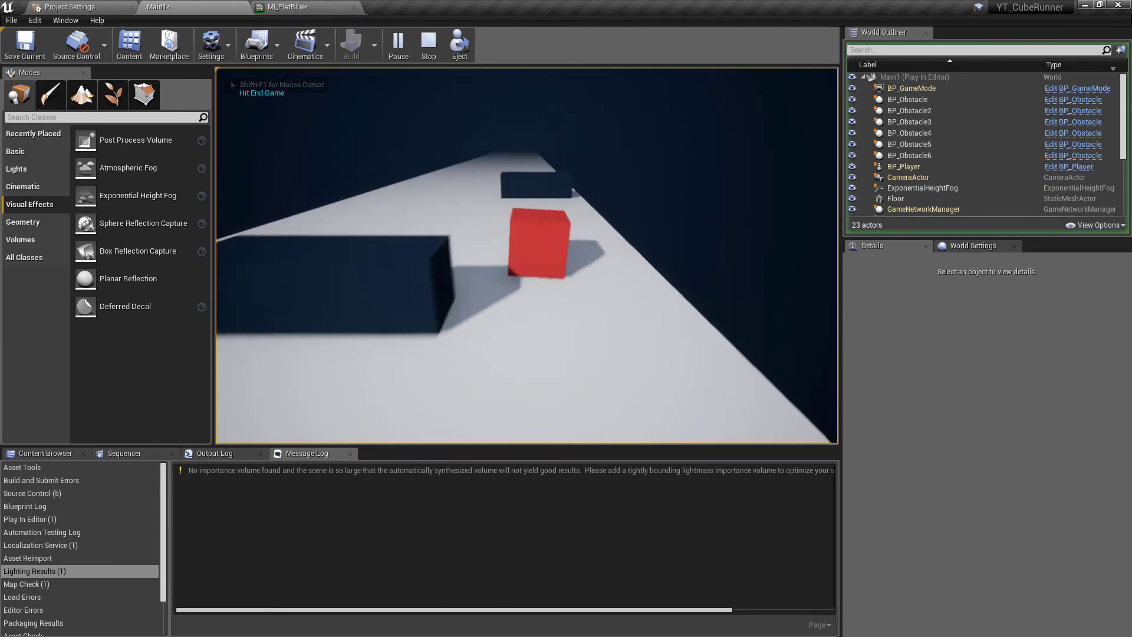
{"action": "key", "text": "Escape"}
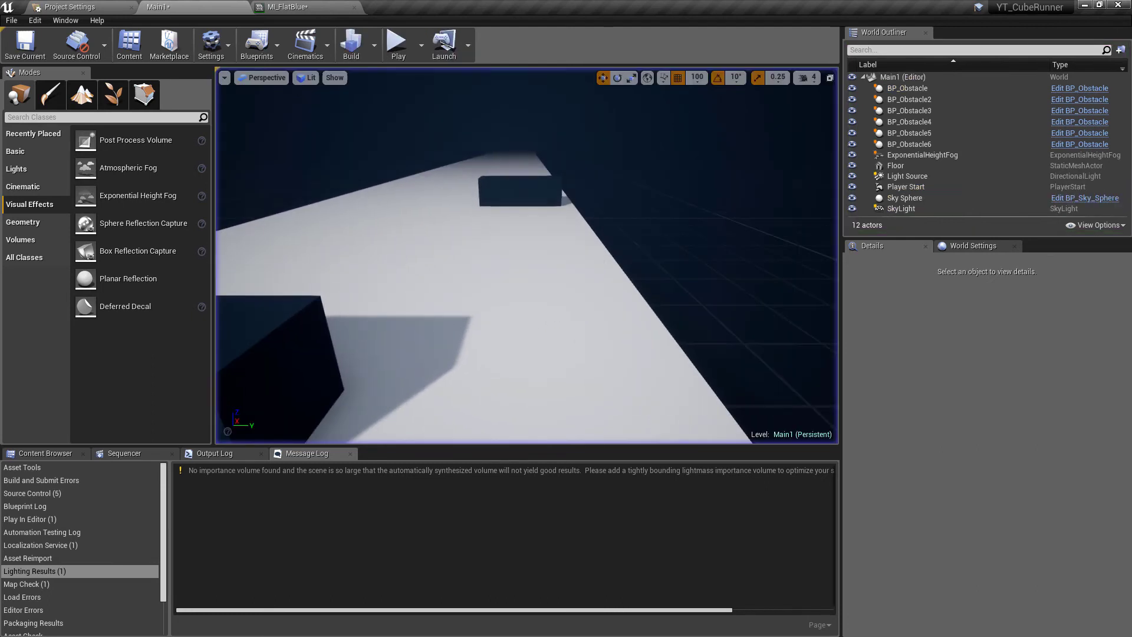
- Delete the obstacle at X 7150, Y 0
{"action": "scroll", "coordinate": [366, 324], "scroll_direction": "down", "scroll_amount": 4}
{"action": "left_click", "coordinate": [392, 308]}
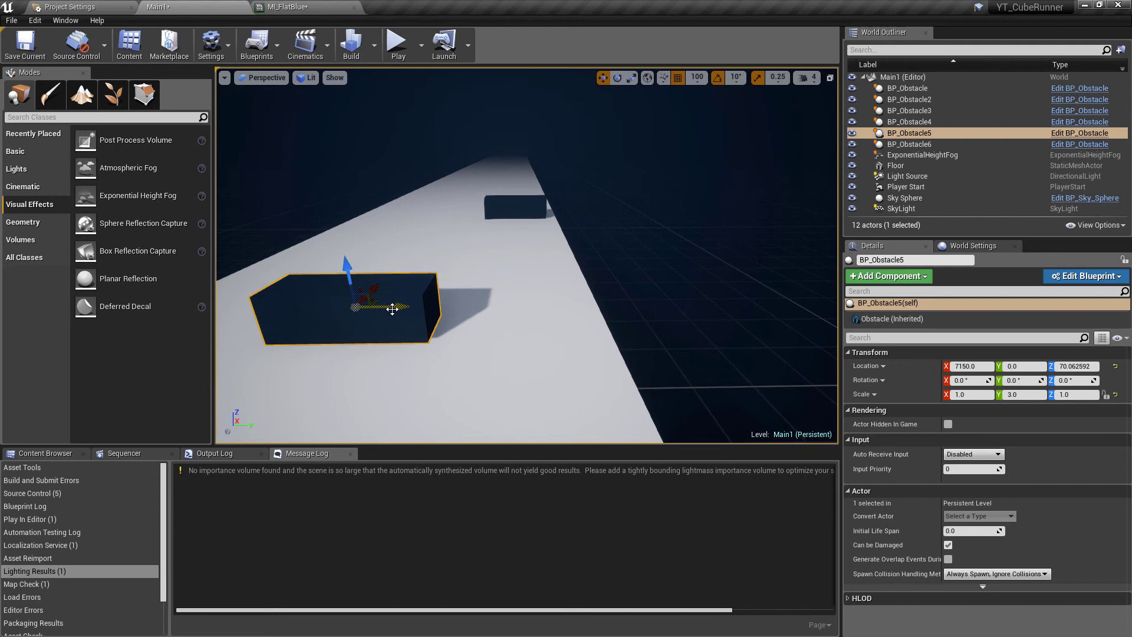
{"action": "key", "text": "Delete"}
- Inspect the spacing of the remaining obstacles from above and play-test the course again
{"action": "right_click_drag", "start_coordinate": [387, 296], "coordinate": [446, 225]}
{"action": "key", "text": "s"}
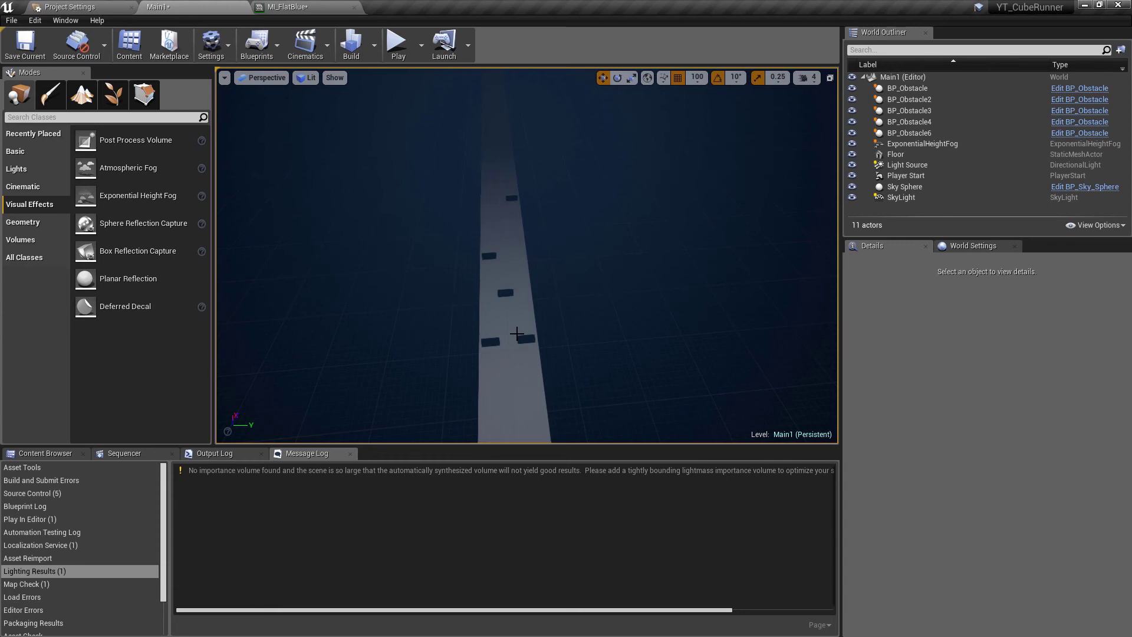
{"action": "right_click_drag", "start_coordinate": [517, 334], "coordinate": [517, 300]}
{"action": "key", "text": "q"}
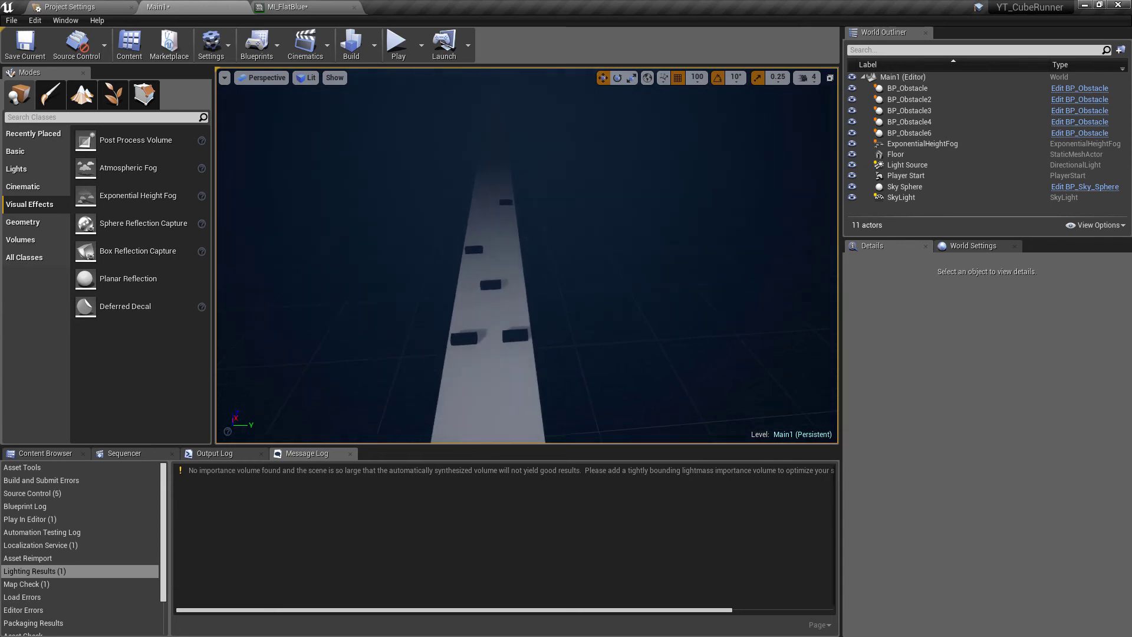
{"action": "left_click", "coordinate": [389, 55]}
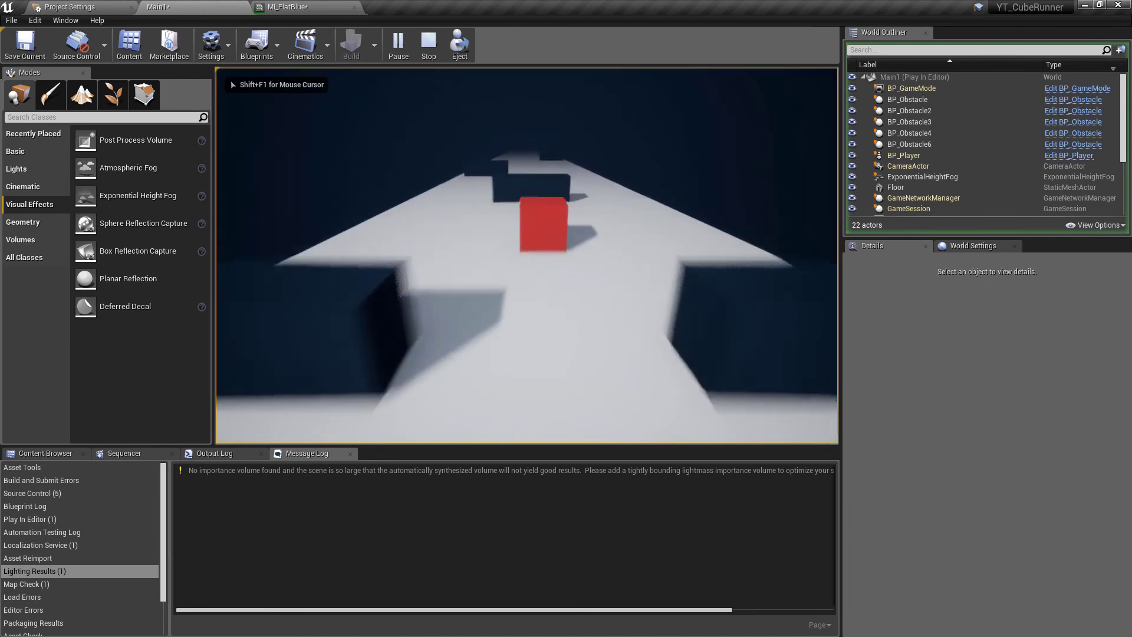
{"action": "key", "text": "Escape"}
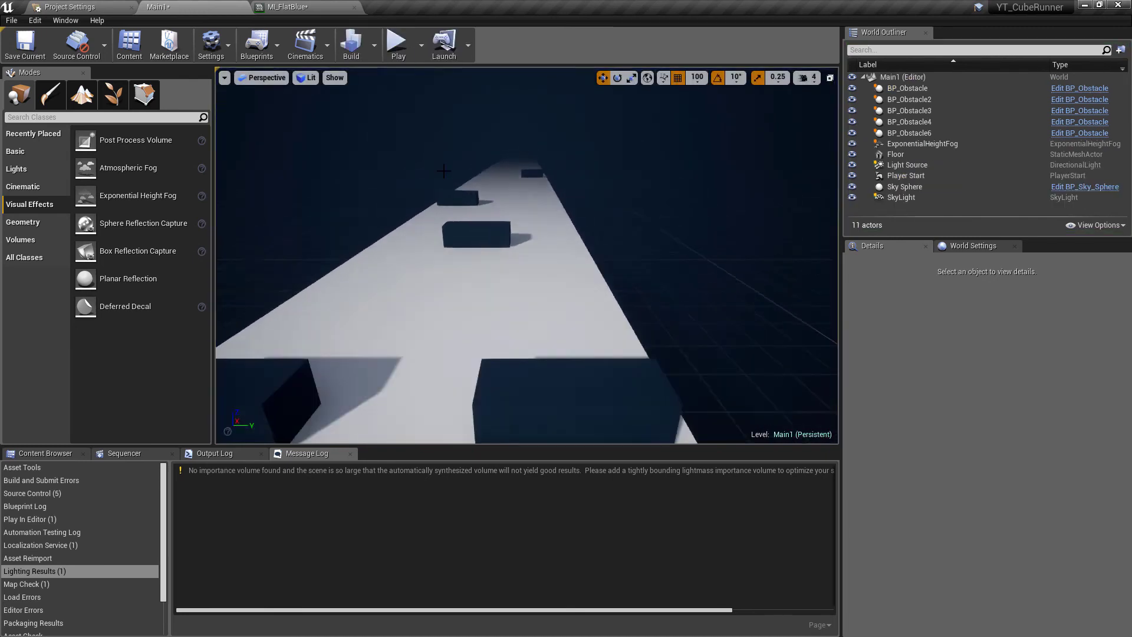
- Duplicate the Main1 map in the Maps folder as Main2, then save and open the copy
{"action": "left_click", "coordinate": [31, 458]}
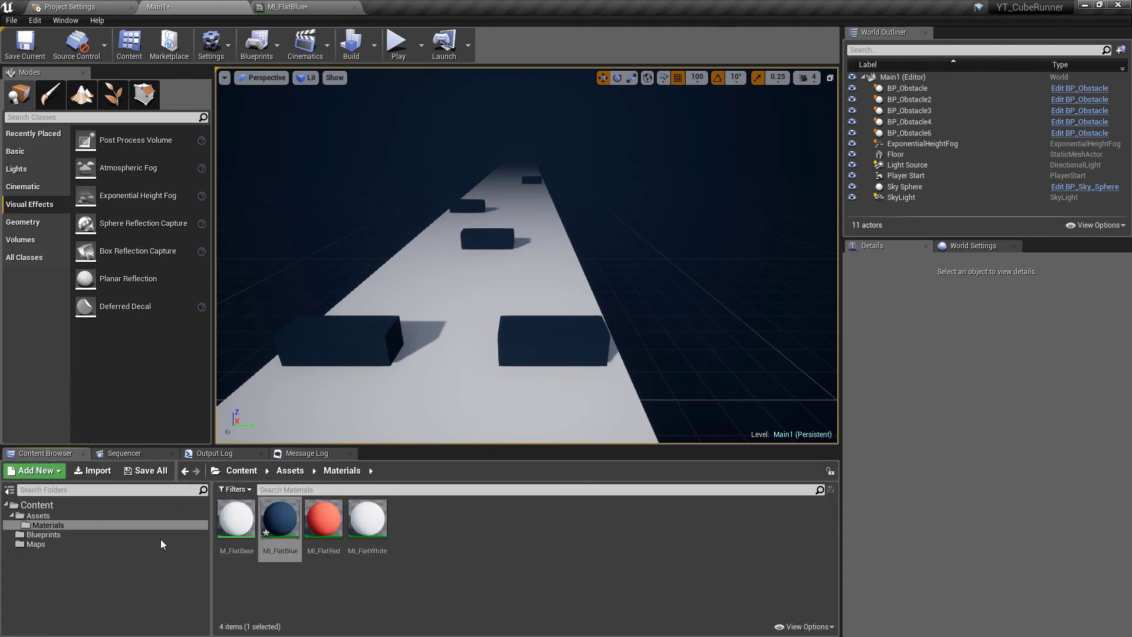
{"action": "left_click", "coordinate": [79, 546]}
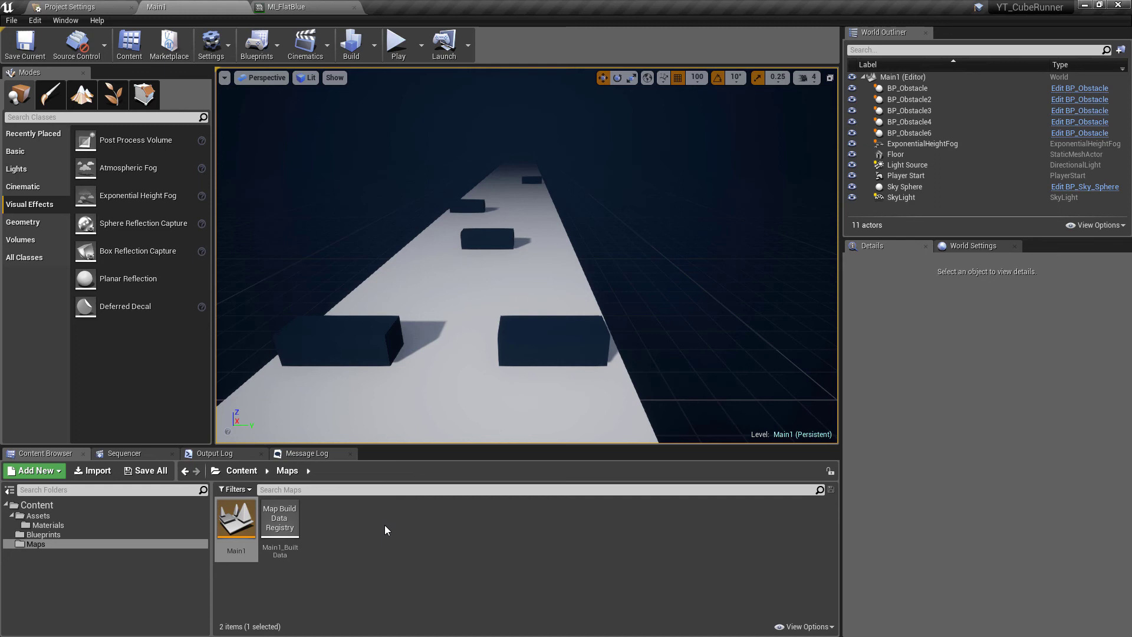
{"action": "left_click", "coordinate": [229, 521]}
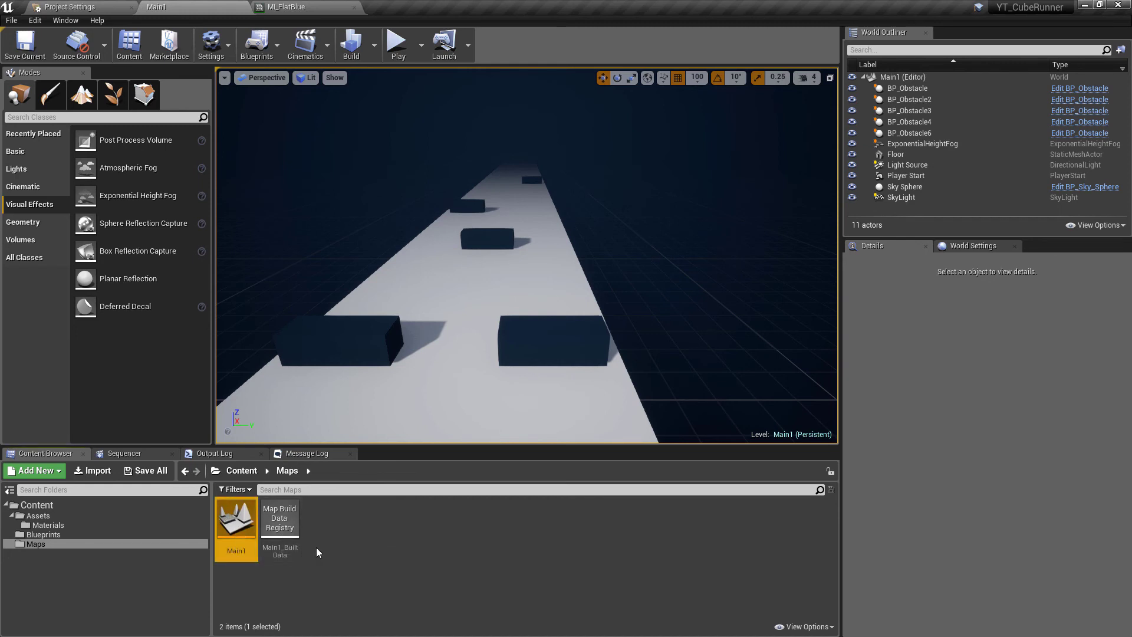
{"action": "key", "text": "ctrl+w"}
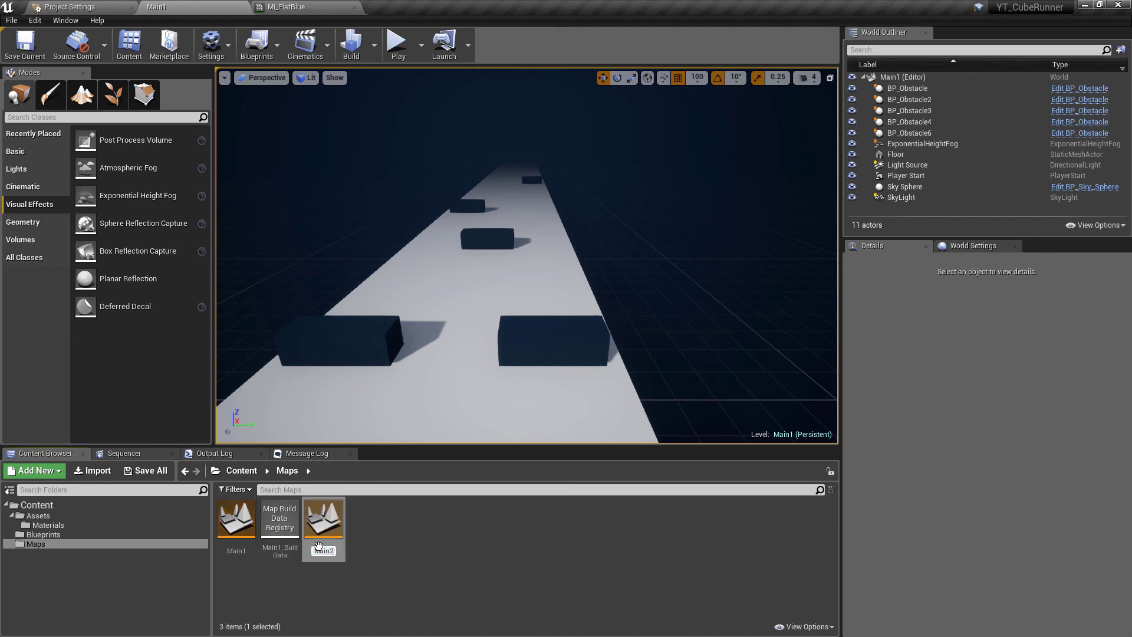
{"action": "key", "text": "Return"}
{"action": "double_click", "coordinate": [317, 531]}
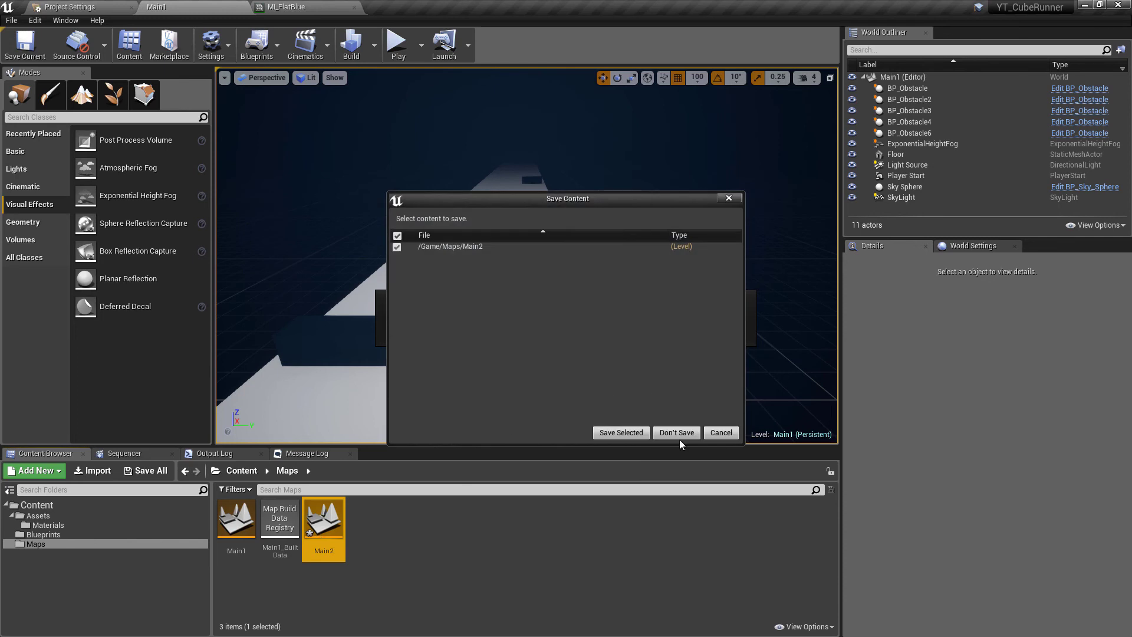
{"action": "left_click", "coordinate": [644, 434]}
- Select all five obstacles in Main2 and rotate them together by -180 degrees around the Z axis
{"action": "scroll", "coordinate": [531, 326], "scroll_direction": "down", "scroll_amount": 4}
{"action": "scroll", "coordinate": [531, 327], "scroll_direction": "down", "scroll_amount": 1}
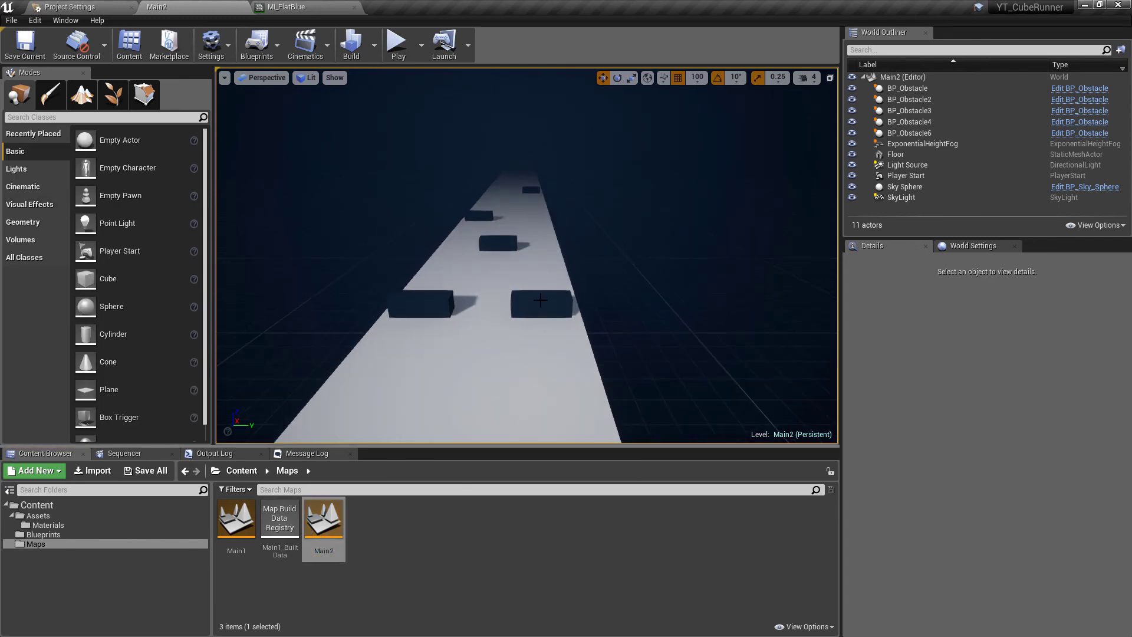
{"action": "scroll", "coordinate": [522, 292], "scroll_direction": "down", "scroll_amount": 2}
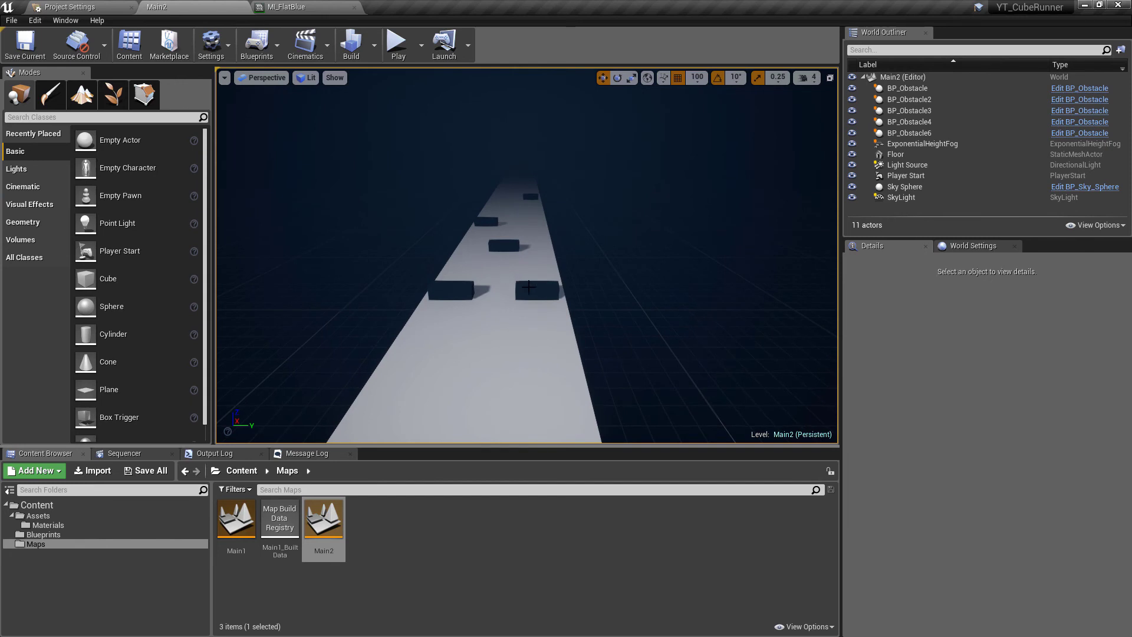
{"action": "scroll", "coordinate": [529, 288], "scroll_direction": "down", "scroll_amount": 5}
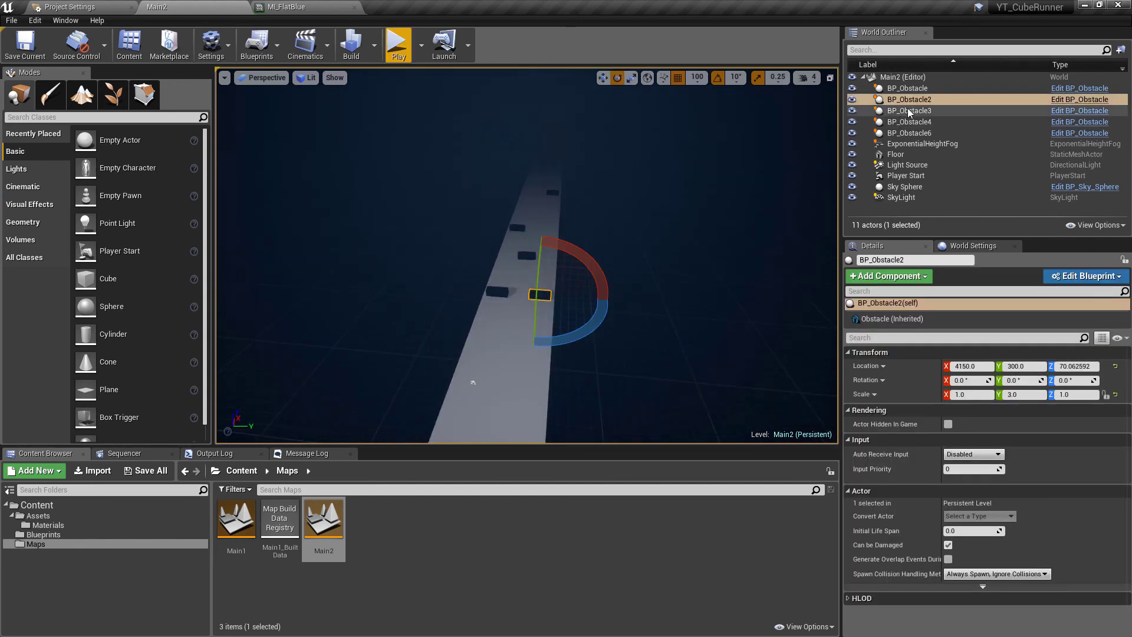
{"action": "left_click", "coordinate": [913, 89]}
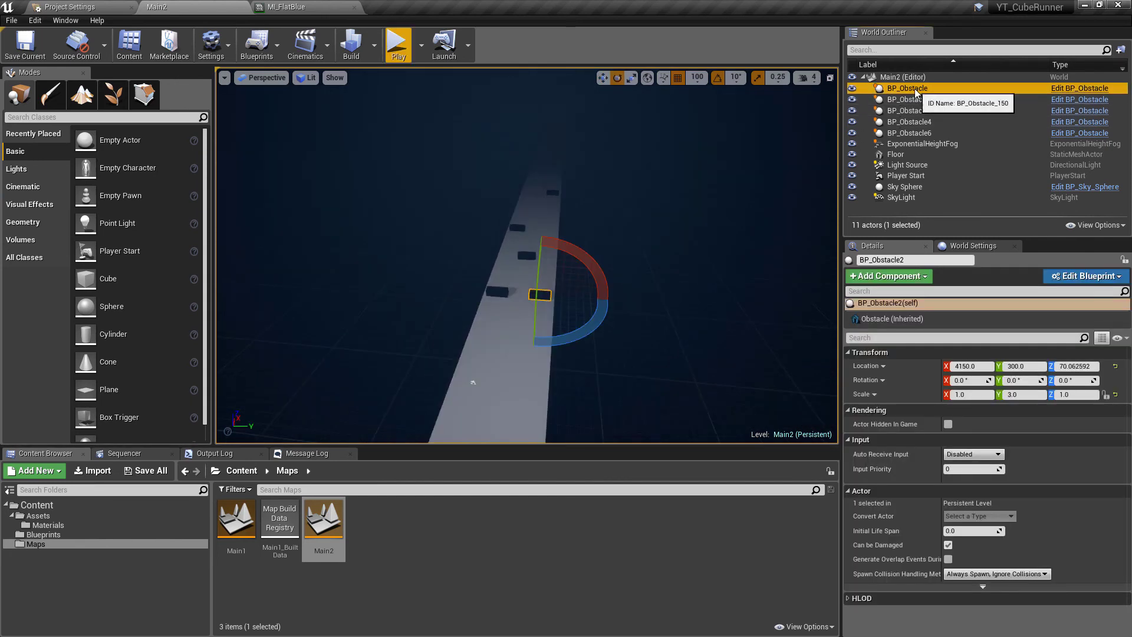
{"action": "left_click", "coordinate": [922, 137], "text": "shift"}
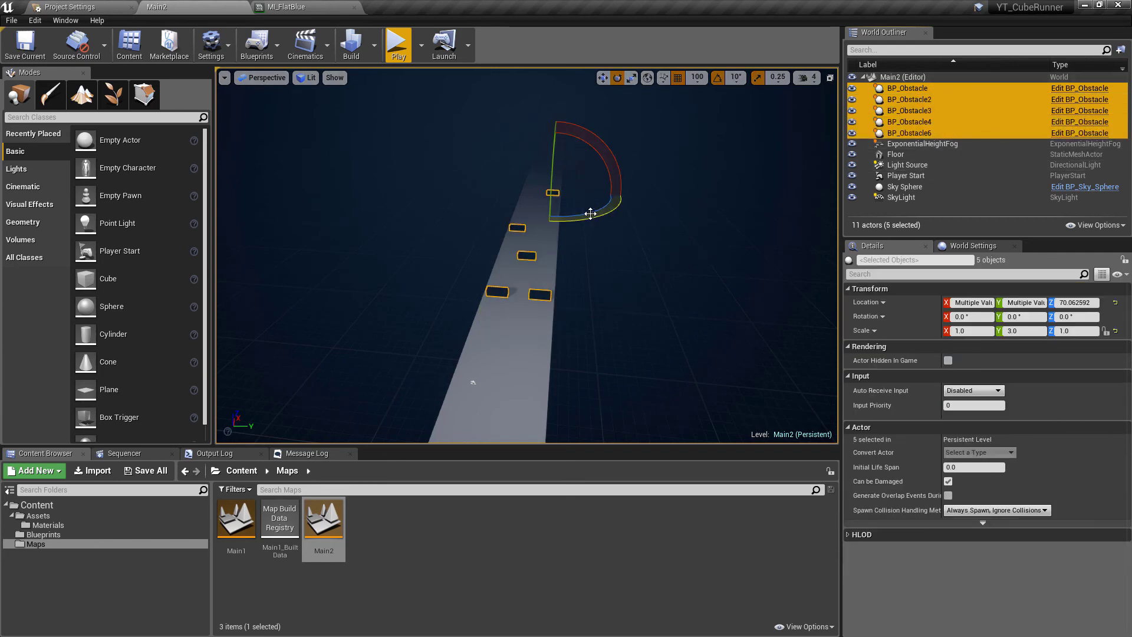
{"action": "left_click_drag", "start_coordinate": [590, 214], "coordinate": [547, 233]}
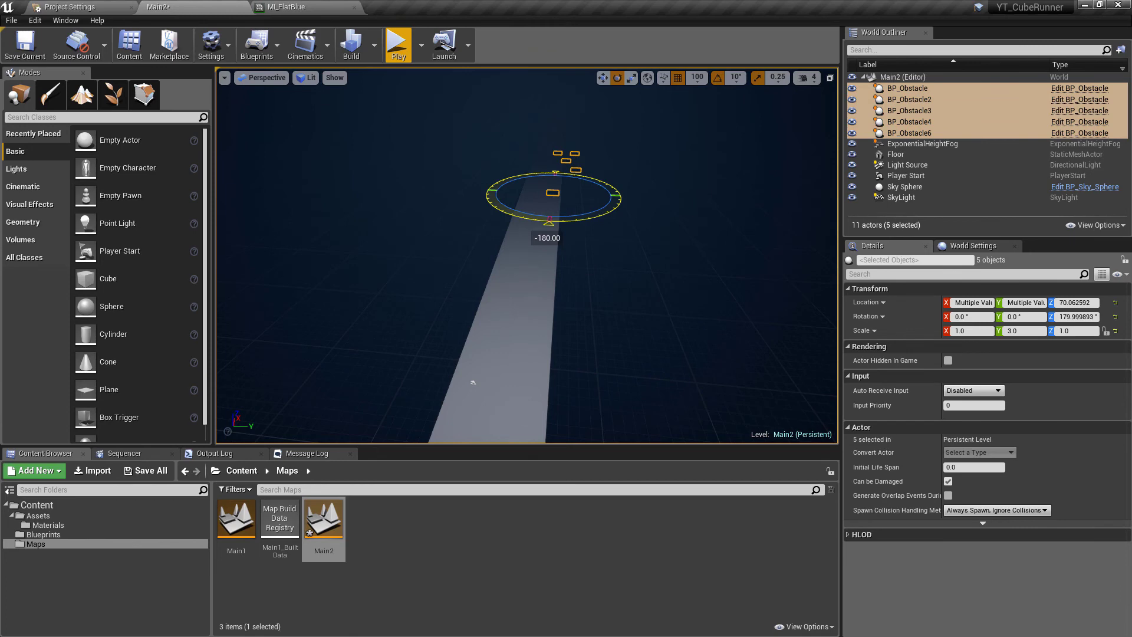
- Move the five rotated obstacles sideways onto the floor and, with a 1,000 position snap, back along it toward the player start
{"action": "key", "text": "w"}
{"action": "left_click_drag", "start_coordinate": [596, 195], "coordinate": [568, 197]}
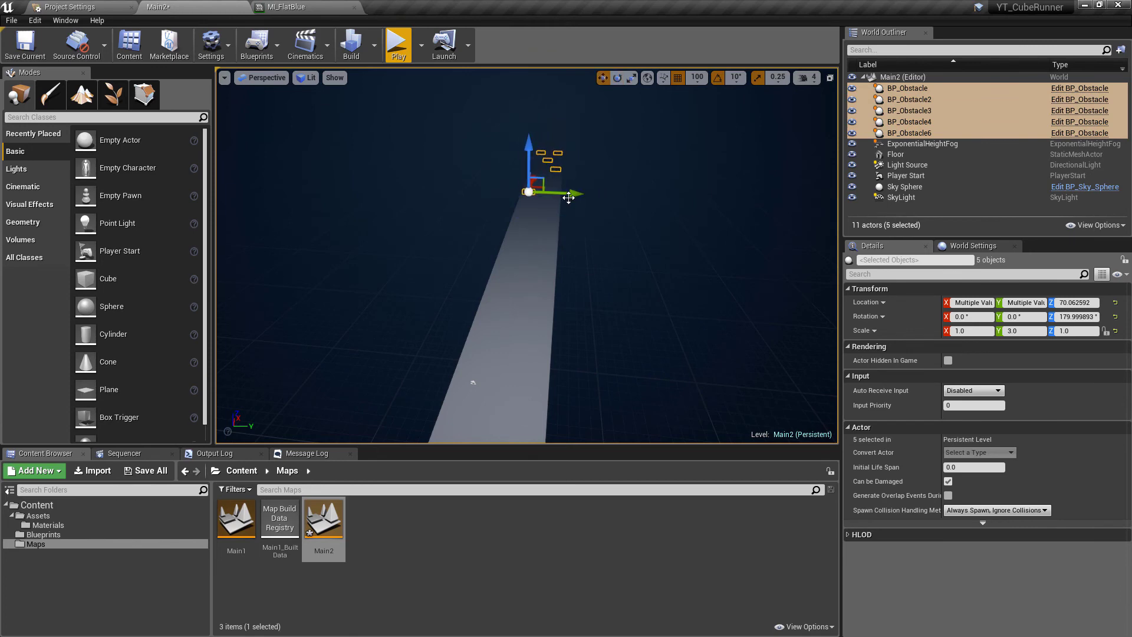
{"action": "left_click", "coordinate": [697, 77]}
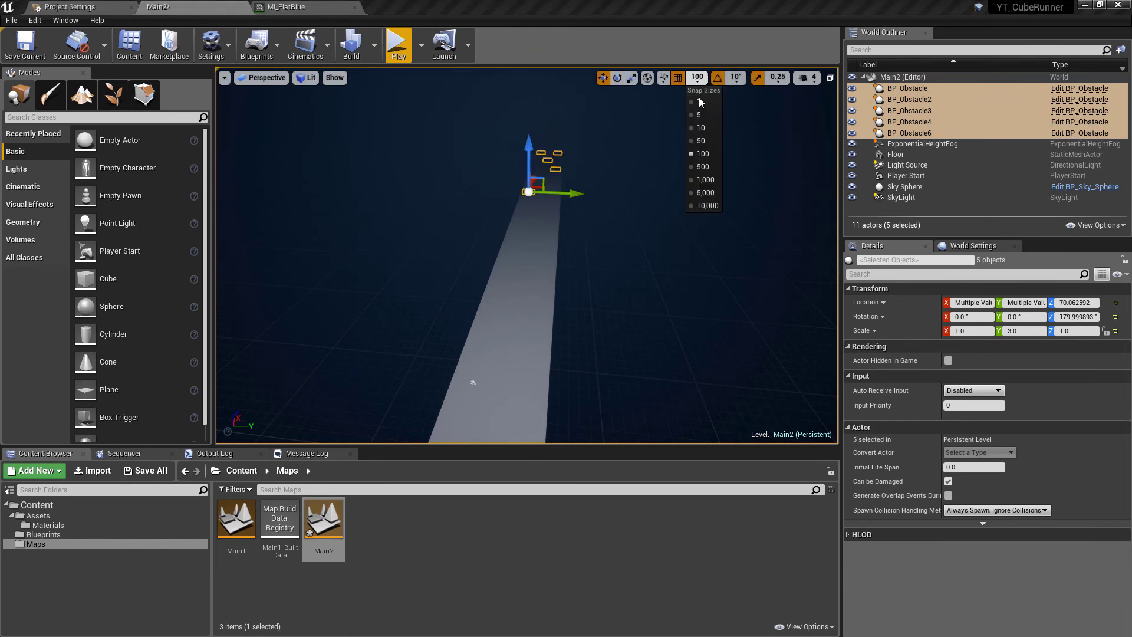
{"action": "left_click", "coordinate": [706, 180]}
{"action": "right_click_drag", "start_coordinate": [656, 157], "coordinate": [638, 155]}
{"action": "left_click_drag", "start_coordinate": [639, 155], "coordinate": [457, 301]}
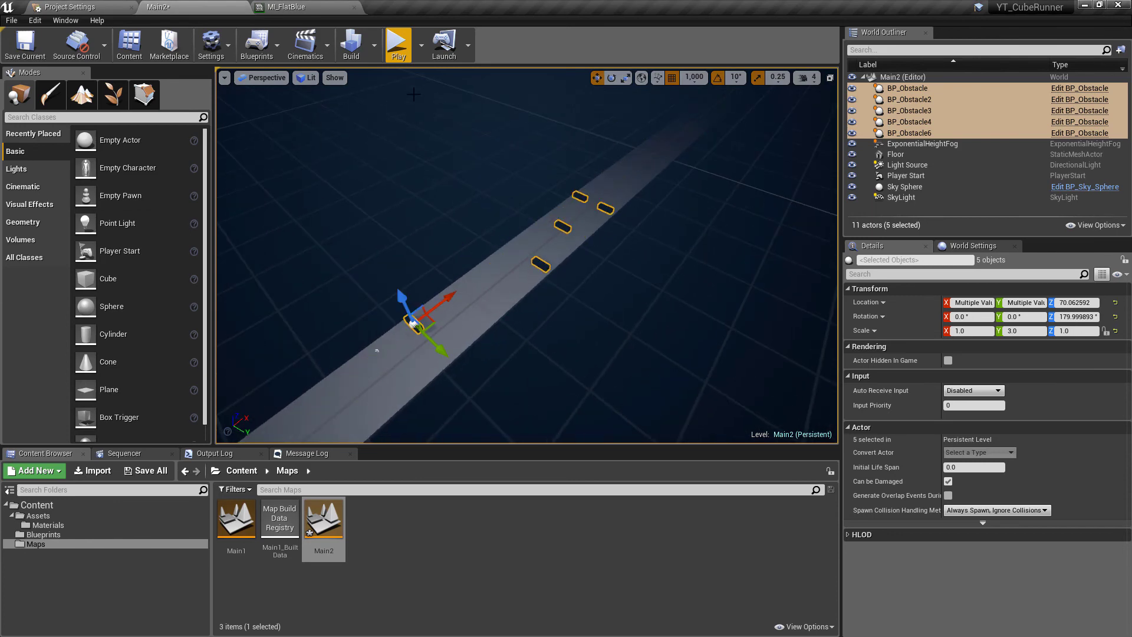
- Play-test the Main2 level and examine its rearranged obstacles against the full length of the floor
{"action": "left_click", "coordinate": [399, 44]}
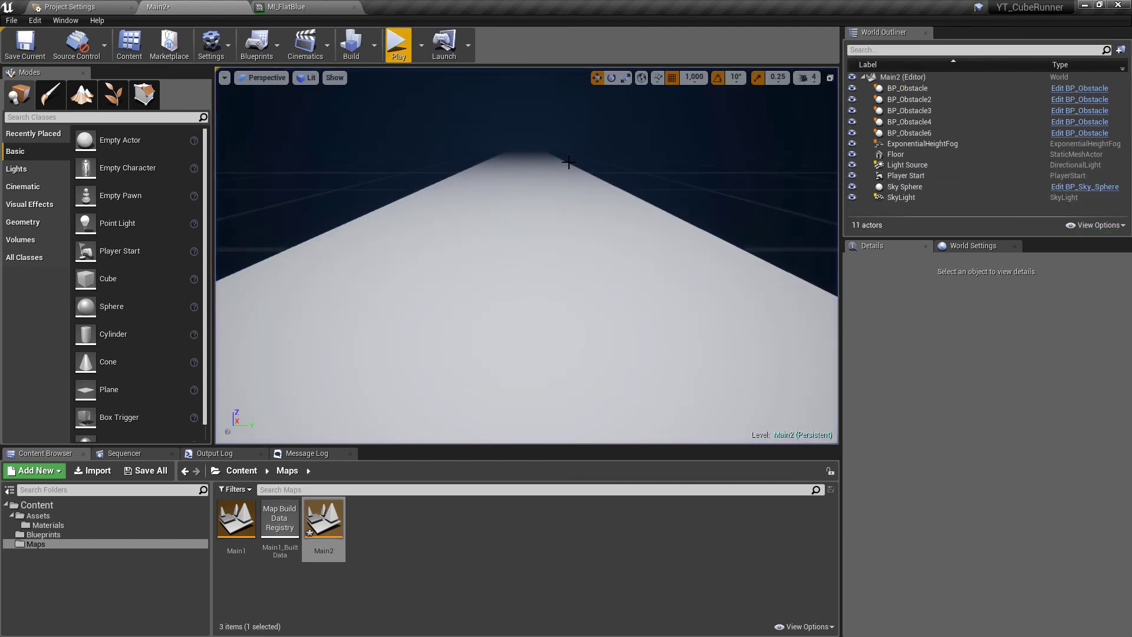
{"action": "scroll", "coordinate": [568, 156], "scroll_direction": "down", "scroll_amount": 5}
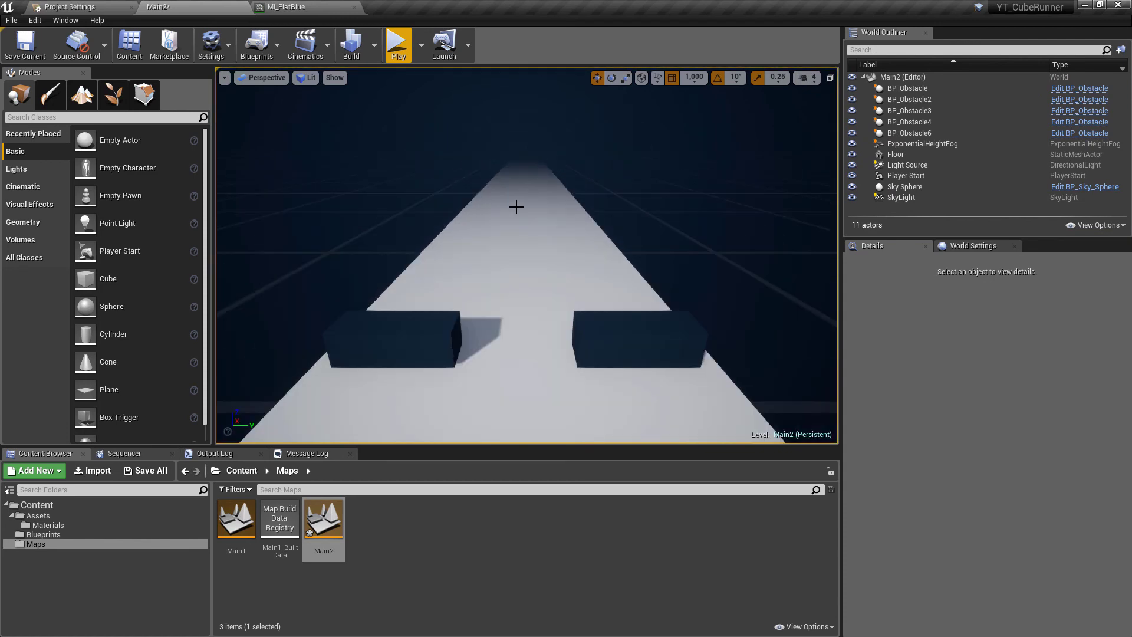
{"action": "left_click", "coordinate": [515, 208]}
{"action": "key", "text": "f"}
{"action": "scroll", "coordinate": [550, 332], "scroll_direction": "up", "scroll_amount": 10}
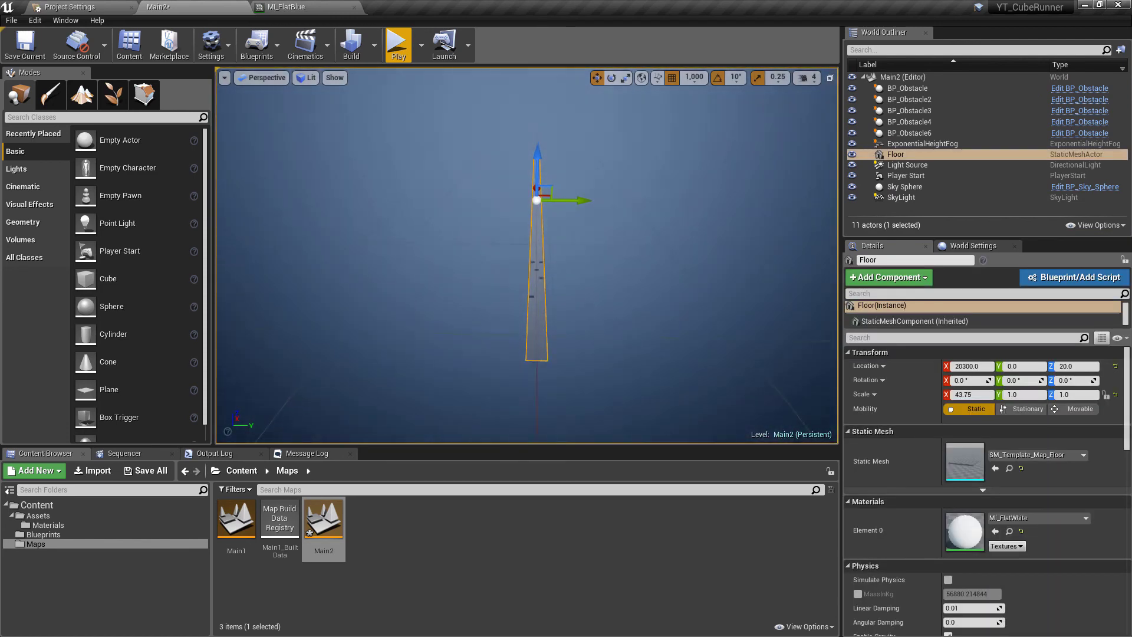
{"action": "scroll", "coordinate": [546, 329], "scroll_direction": "up", "scroll_amount": 2}
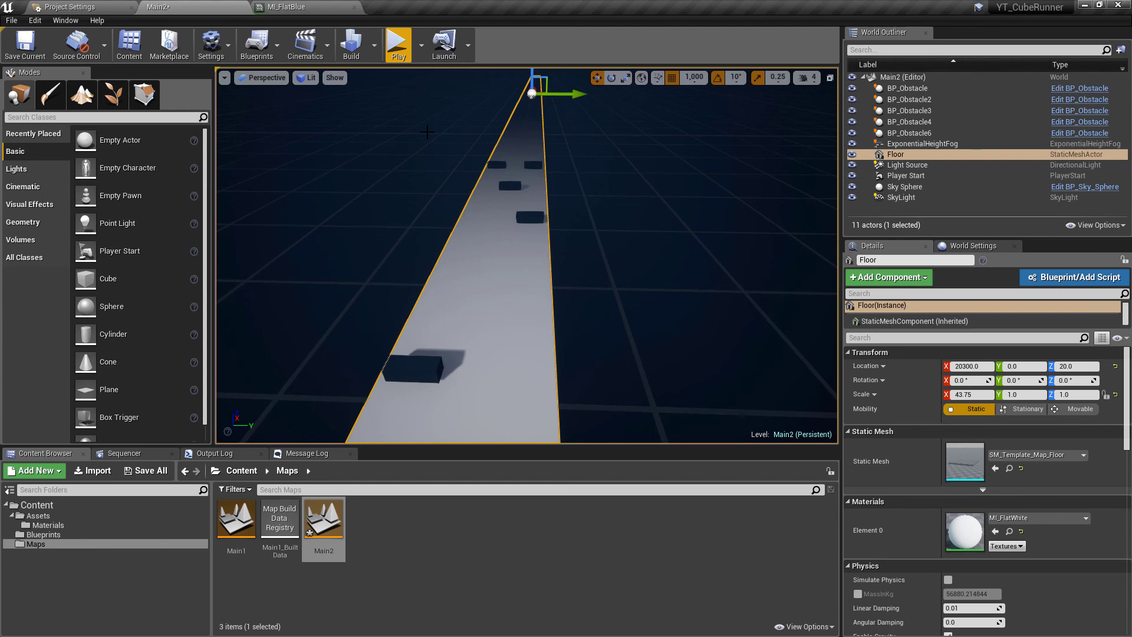
- Review the obstacle layout from the player start and save the Main2 map
{"action": "right_click_drag", "start_coordinate": [427, 131], "coordinate": [395, 71]}
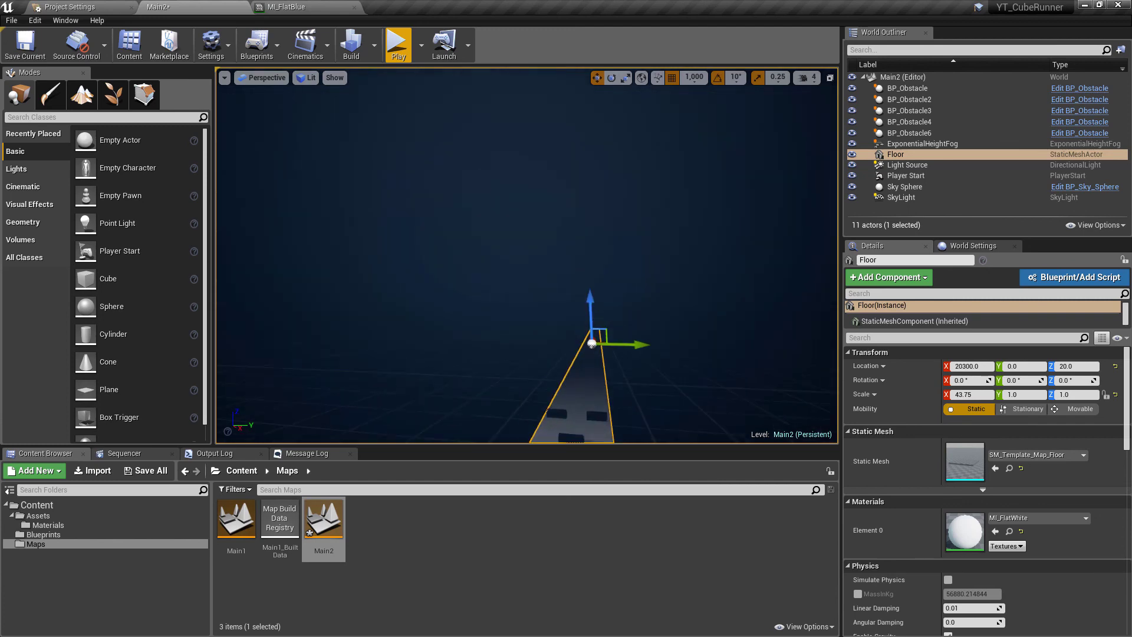
{"action": "mouse_move", "coordinate": [508, 183]}
{"action": "right_mouse_down"}
{"action": "mouse_move", "coordinate": [496, 209]}
{"action": "mouse_move", "coordinate": [554, 171]}
{"action": "mouse_move", "coordinate": [524, 181]}
{"action": "right_mouse_up"}
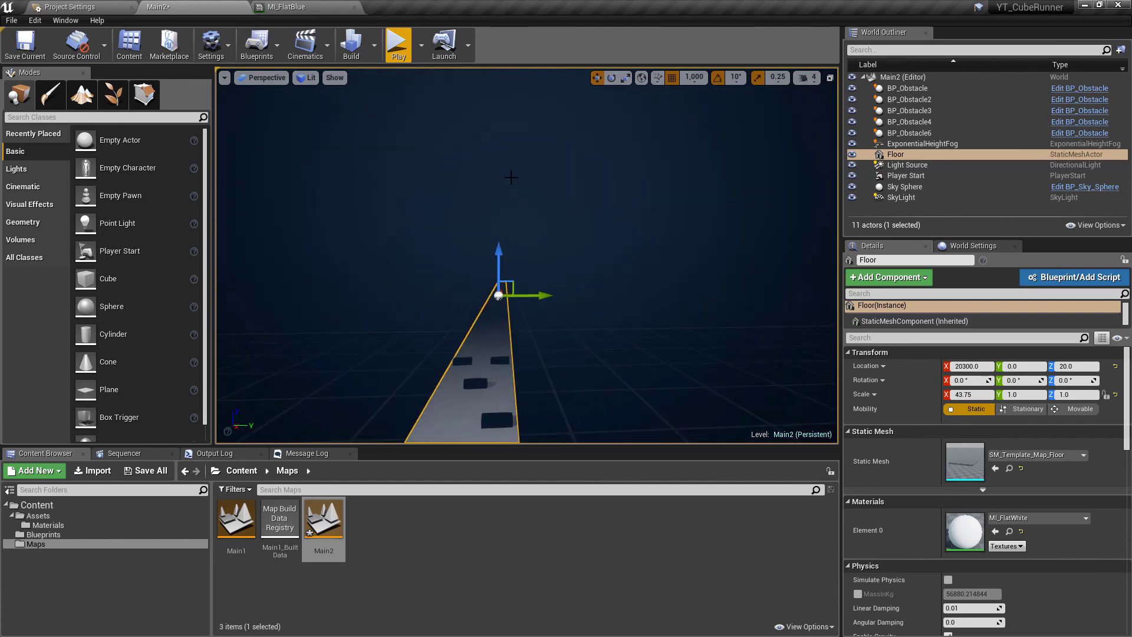
{"action": "right_click_drag", "start_coordinate": [554, 317], "coordinate": [525, 337]}
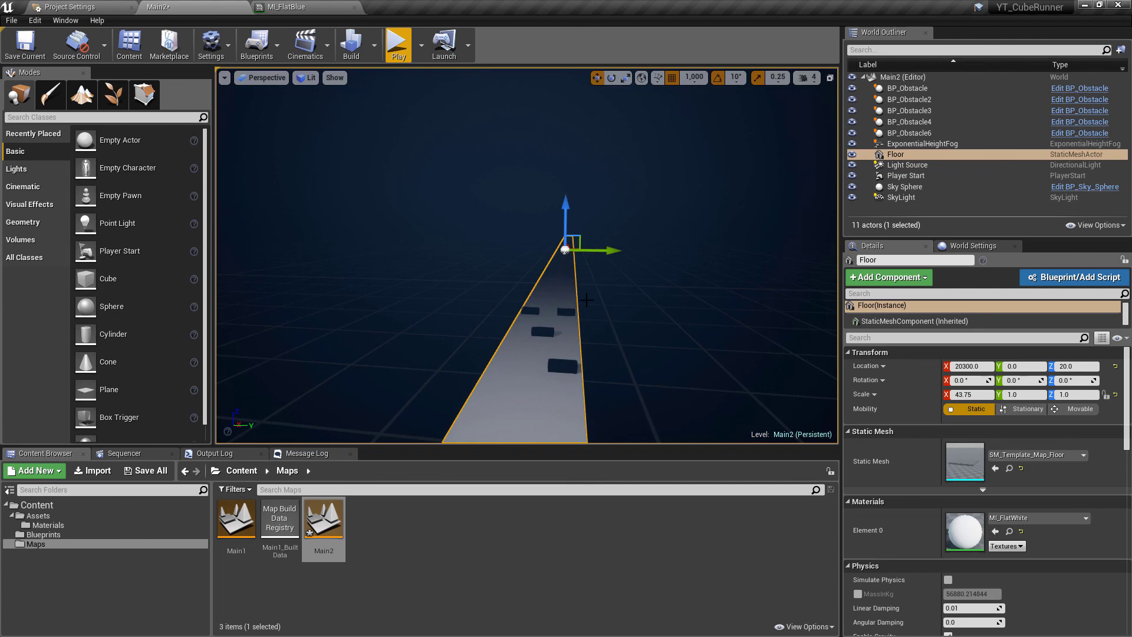
{"action": "right_click_drag", "start_coordinate": [569, 230], "coordinate": [527, 246]}
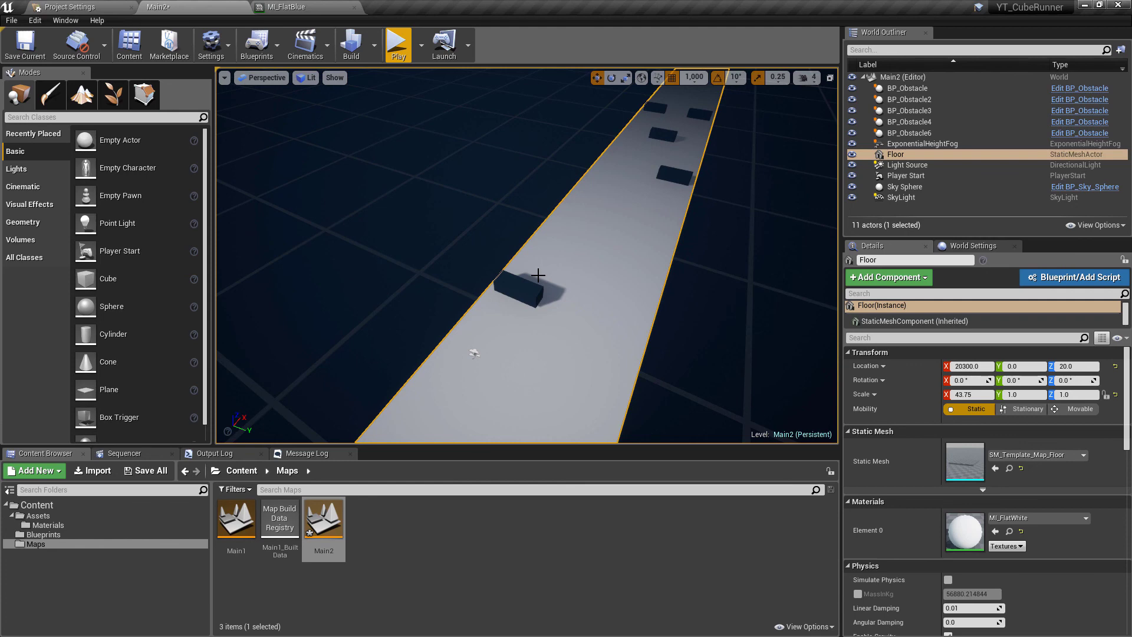
{"action": "key", "text": "ctrl+s"}
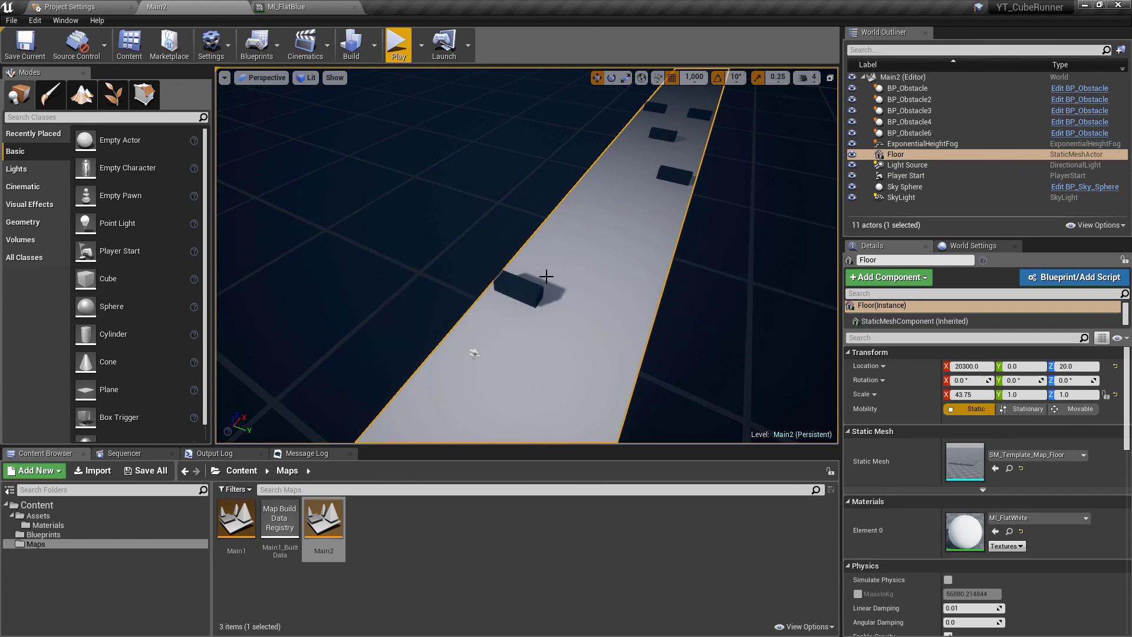